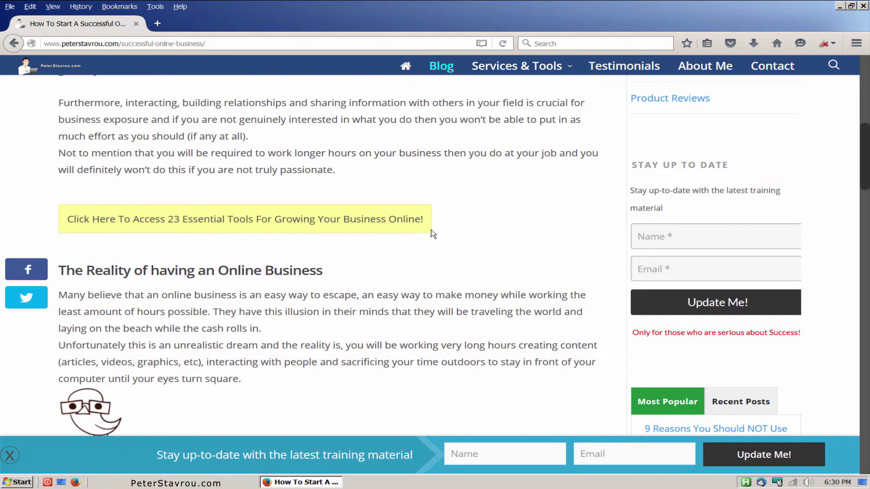
Show the 23 Essential Tools signup popup, close it, and scroll down the page.
left_click(251, 227)
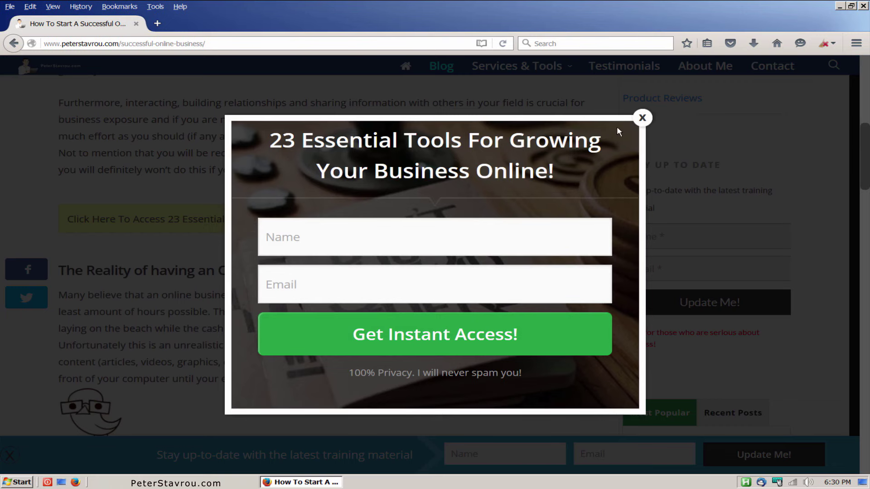
left_click(643, 119)
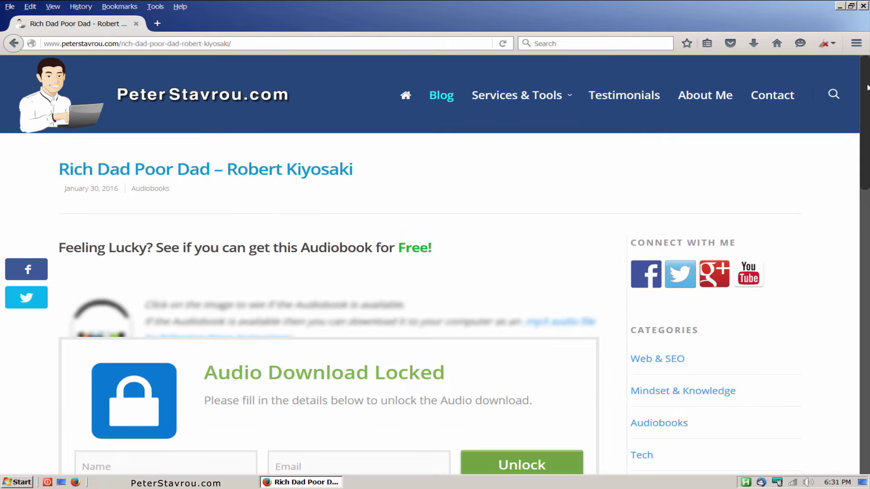
scroll(868, 127, "down", 3)
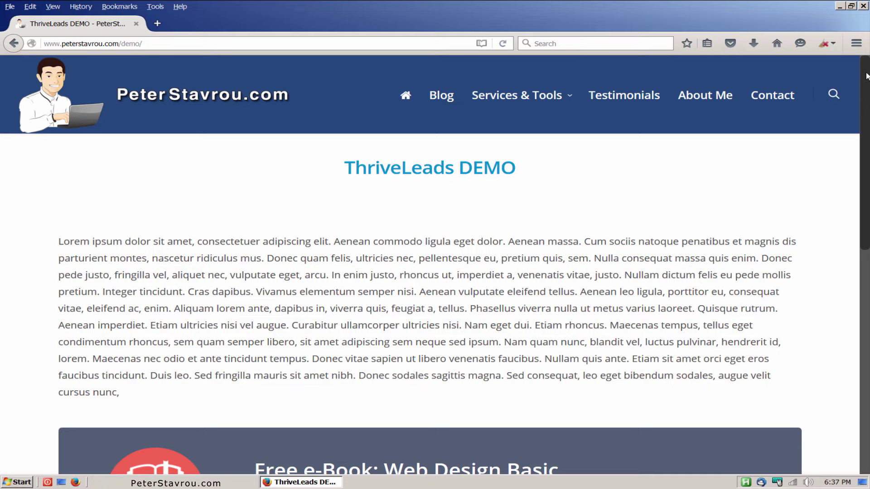
Scroll through the ebook, travel and fashion demo popups, then close the Fashion Trends popup.
scroll(866, 76, "down", 5)
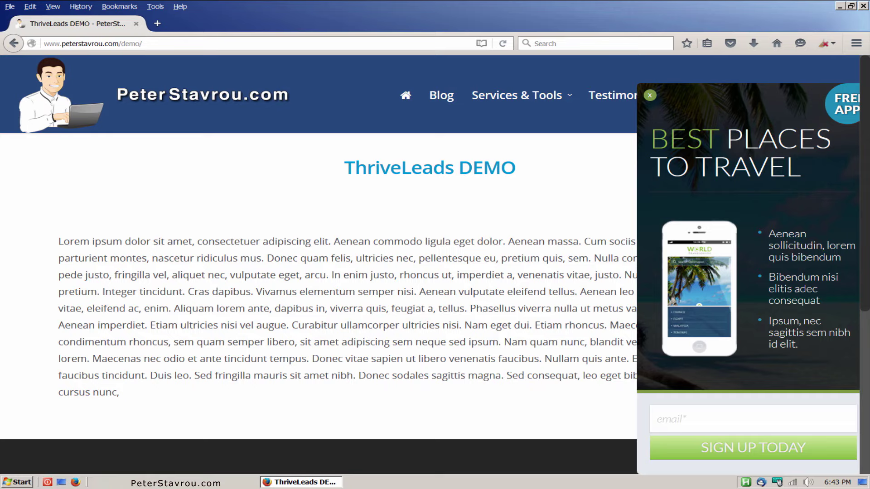
scroll(317, 272, "down", 10)
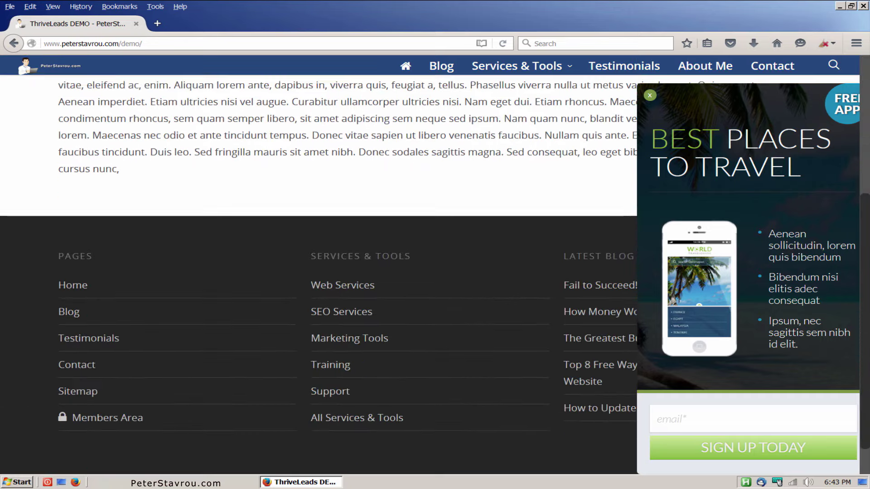
scroll(850, 115, "up", 6)
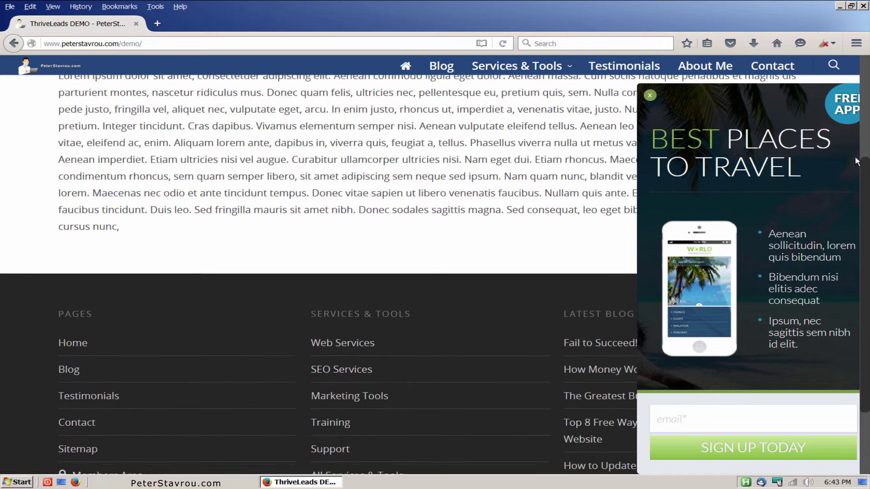
scroll(850, 114, "up", 2)
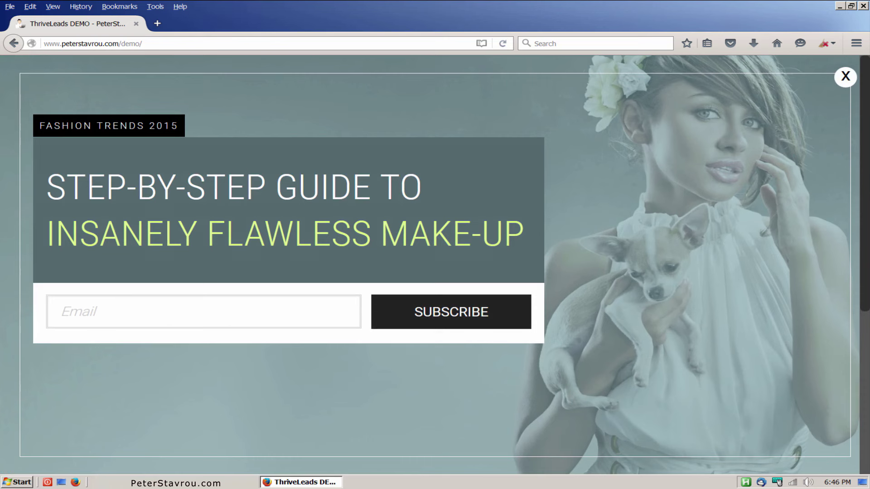
scroll(865, 293, "down", 8)
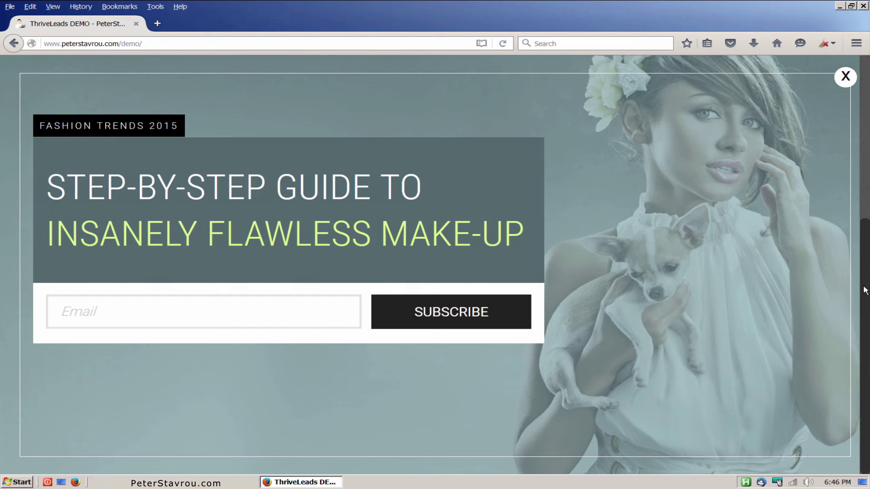
scroll(865, 292, "up", 8)
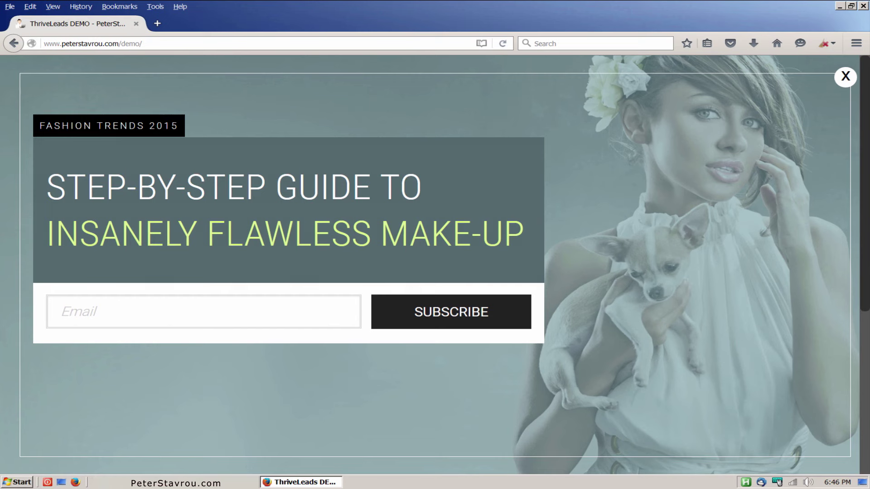
left_click(846, 78)
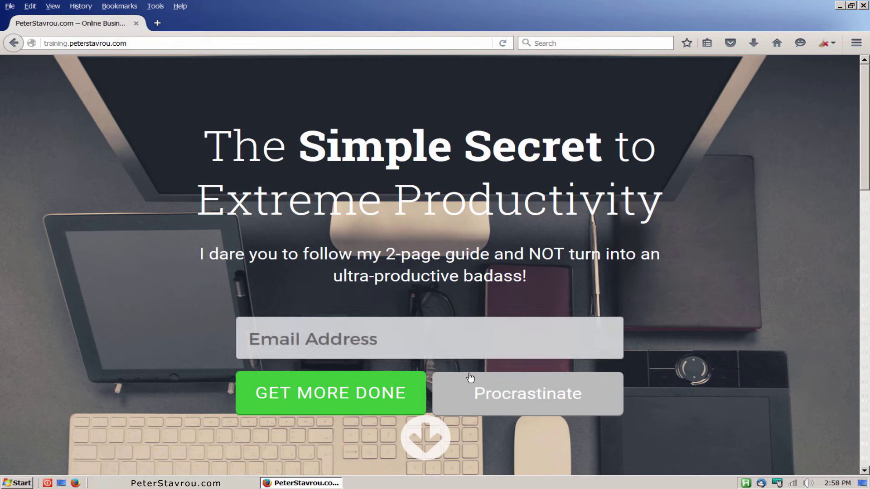
Slide away the full-screen 'Simple Secret to Extreme Productivity' opt-in using its scroll-down arrow.
left_click(424, 436)
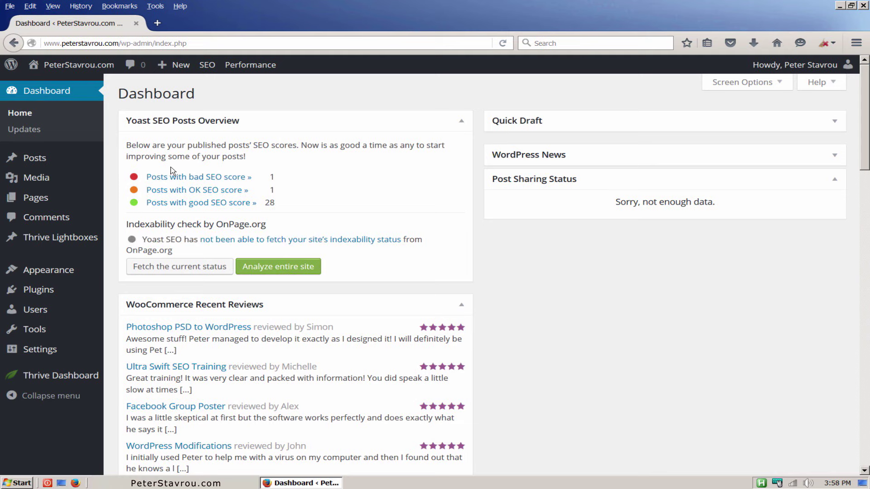
Open Thrive Dashboard from the admin sidebar and scroll through its features list.
mouse_move(90, 383)
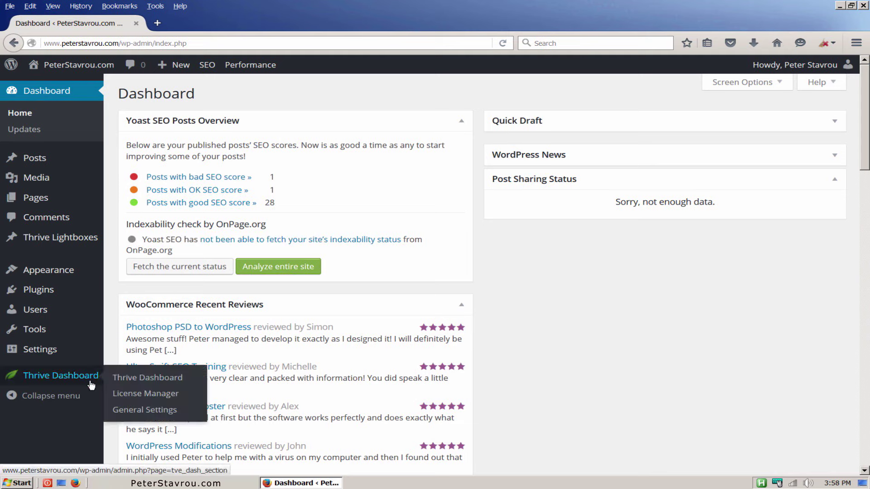
left_click(198, 381)
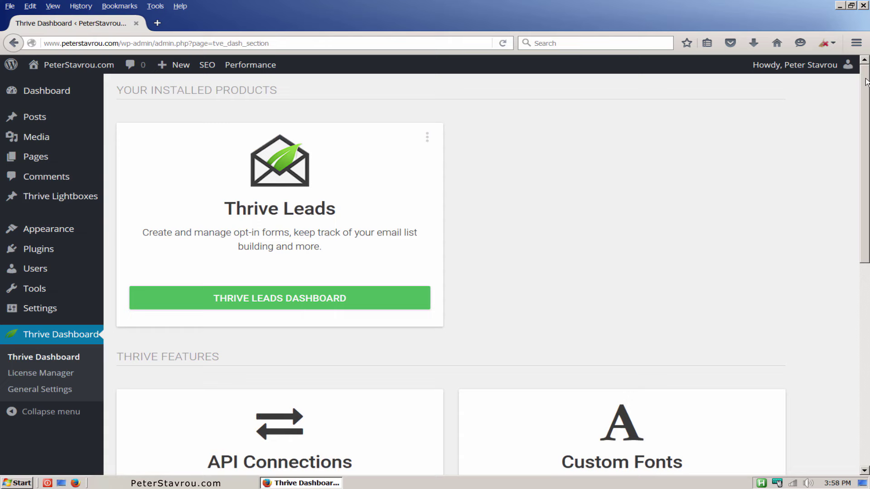
left_click_drag(865, 85, 862, 246)
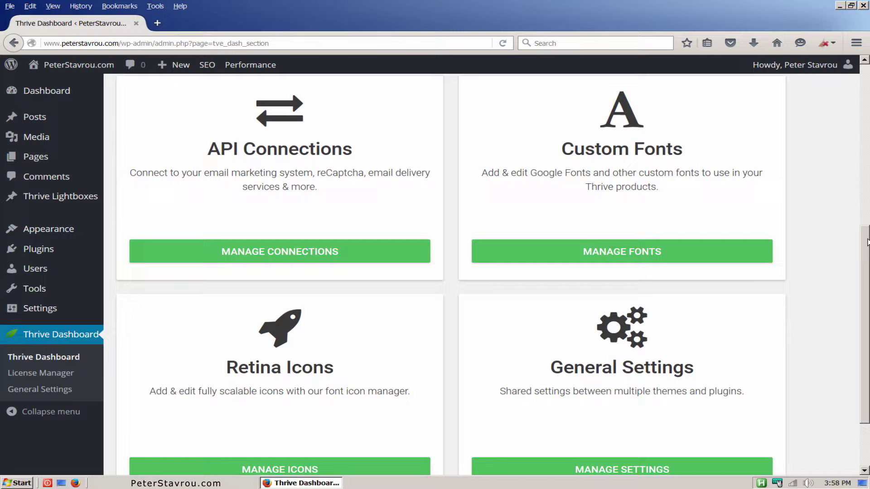
scroll(862, 246, "up", 6)
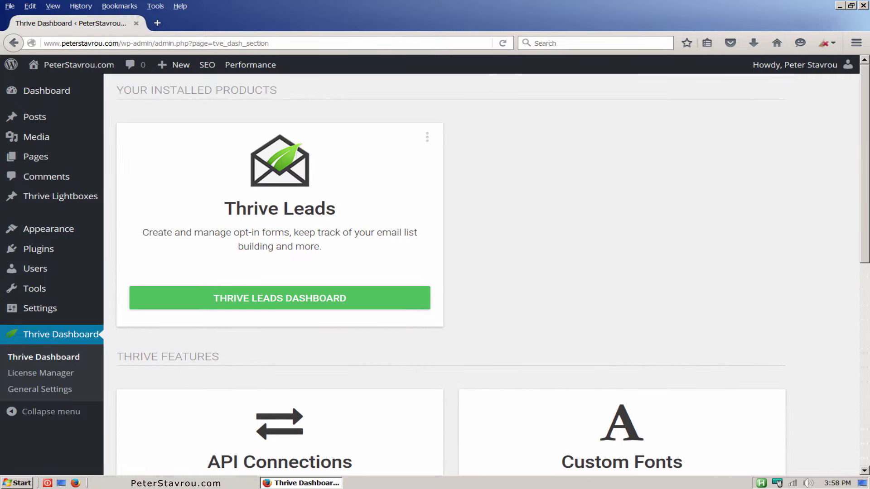
Open the Thrive Leads dashboard and scroll through Lead Shortcodes and ThriveBoxes, then back up.
left_click(401, 302)
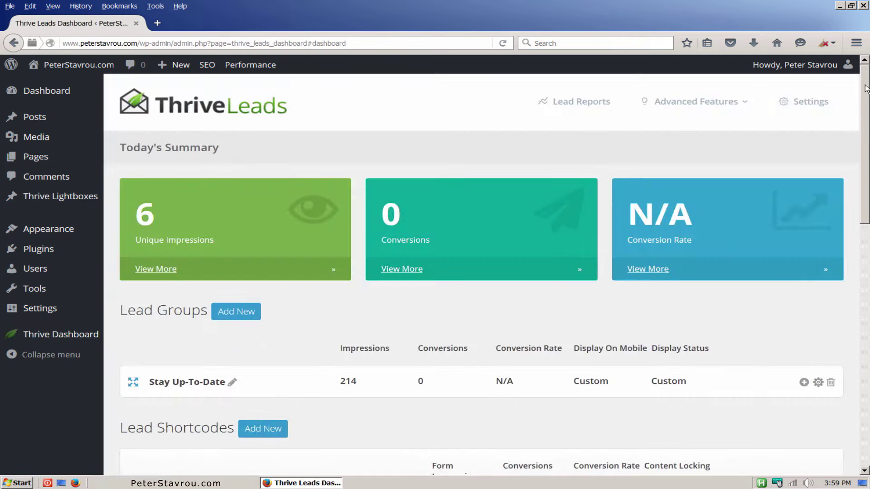
left_click_drag(866, 88, 852, 176)
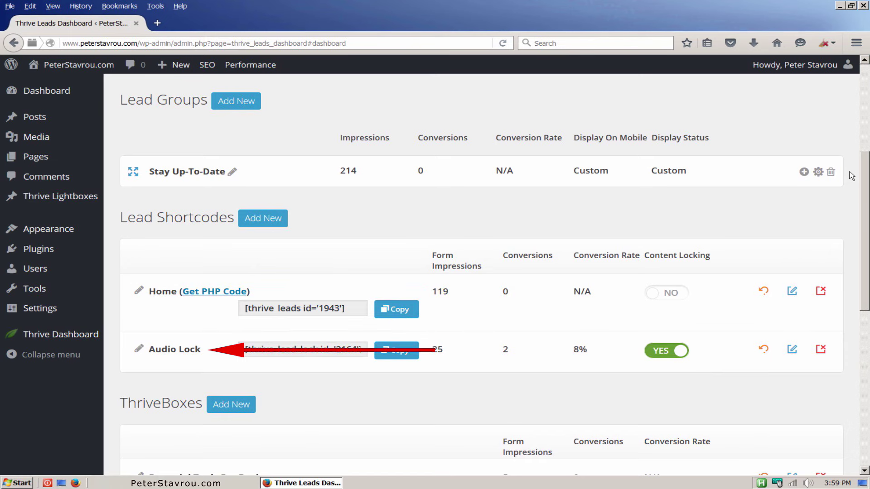
left_click_drag(852, 176, 858, 277)
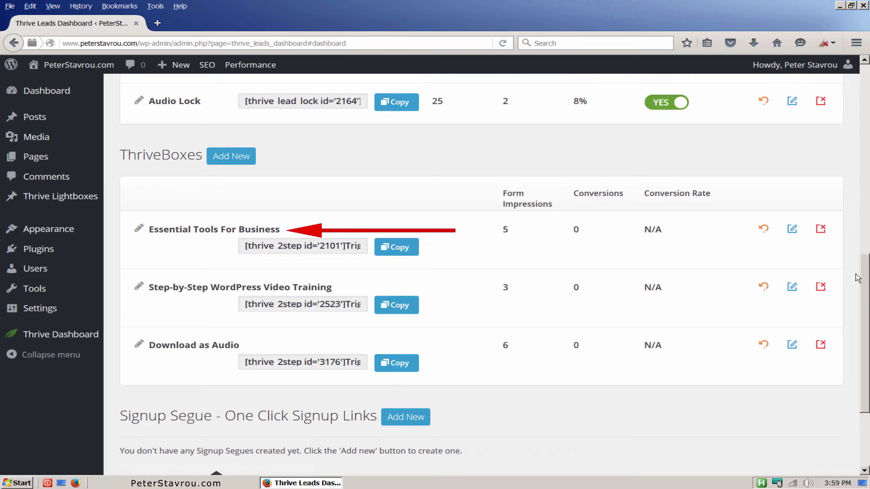
left_click_drag(858, 278, 865, 88)
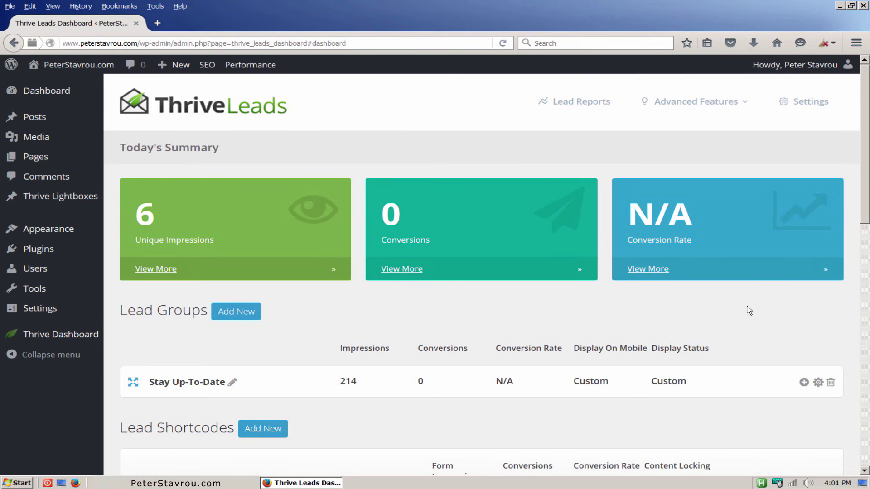
Expand Stay Up-To-Date and scroll down through its form types, Ribbon to Scroll Mat.
left_click(721, 375)
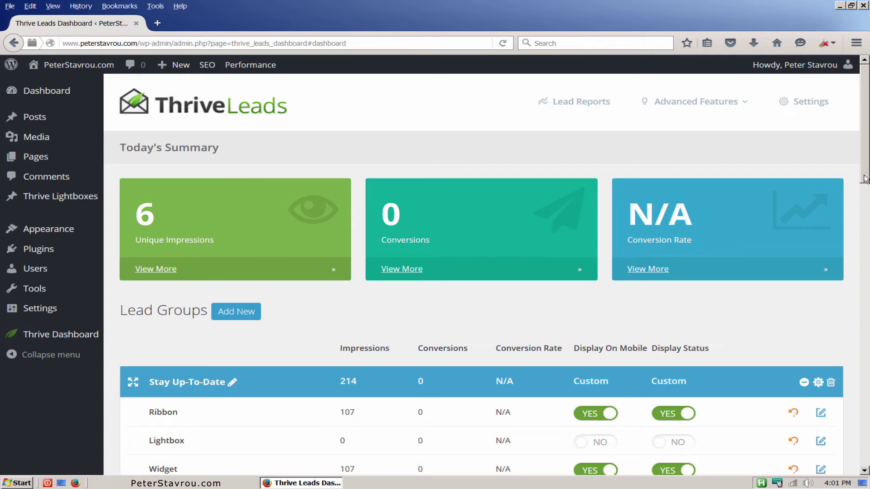
left_click_drag(864, 176, 854, 241)
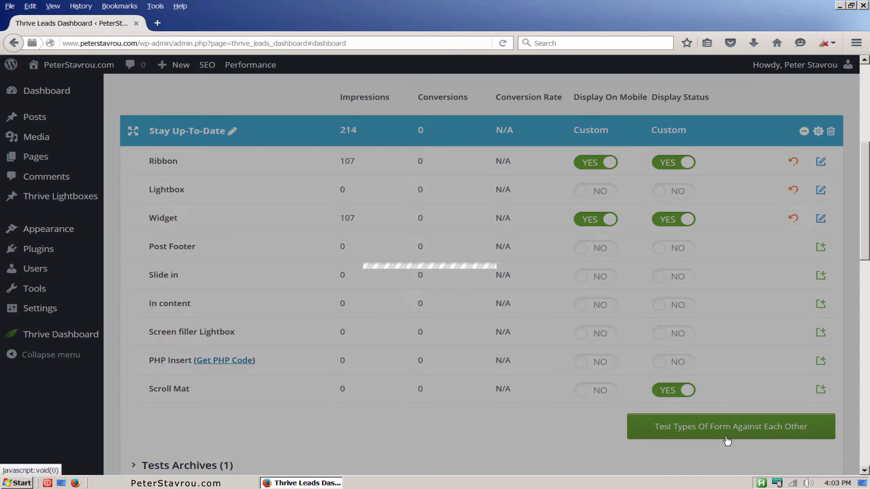
Start a form-type test and tick Enabled under Automatic Winner Settings.
left_click(729, 439)
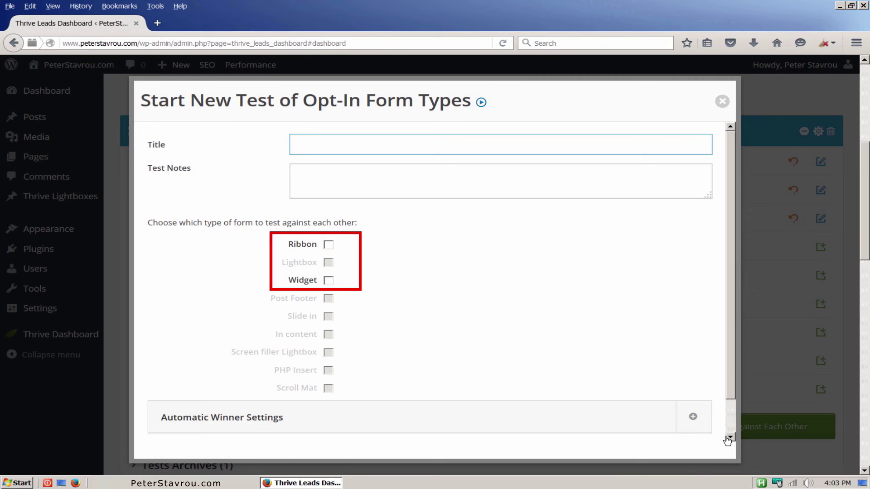
scroll(725, 426, "down", 1)
left_click(693, 382)
left_click_drag(730, 372, 738, 428)
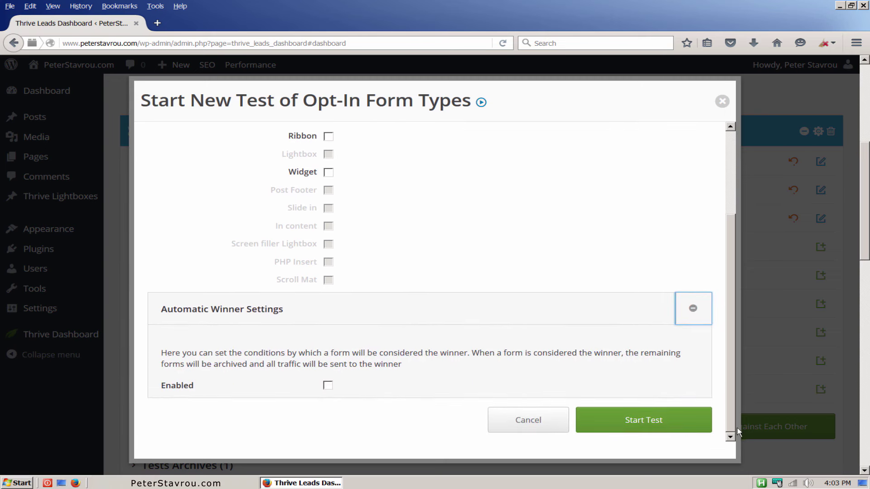
left_click(328, 385)
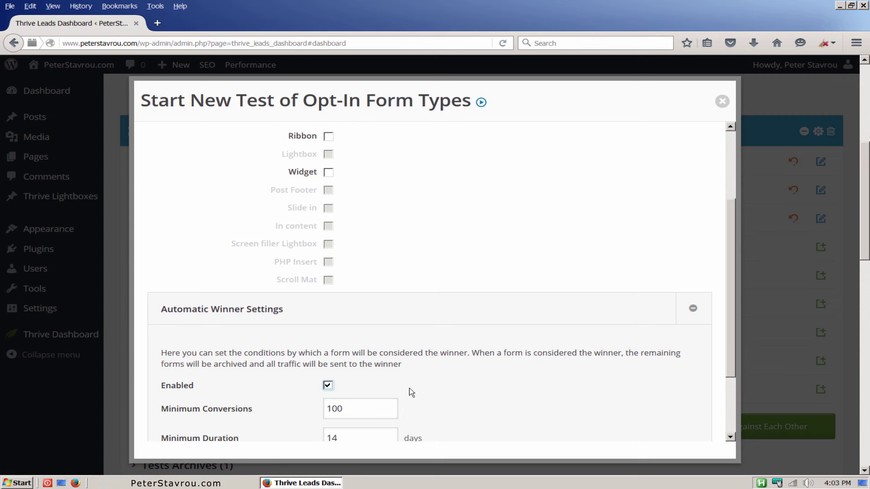
left_click_drag(730, 336, 730, 393)
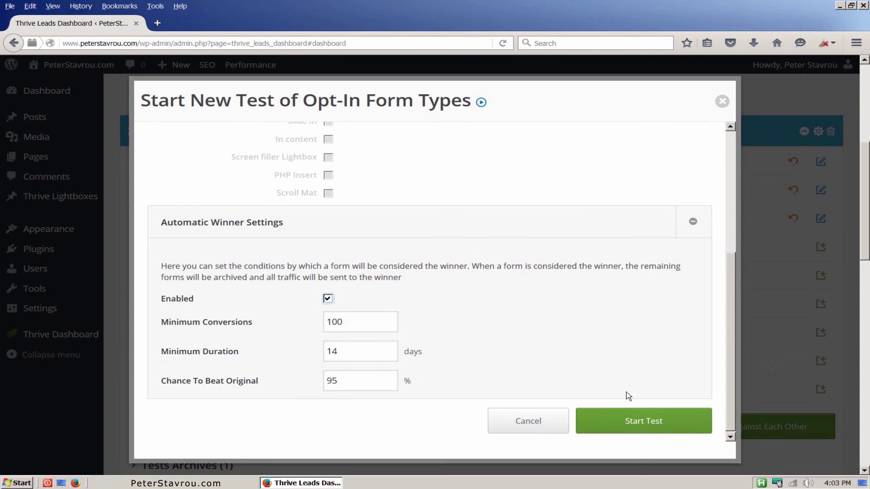
Cancel the test and collapse the Stay Up-To-Date lead group.
left_click(549, 423)
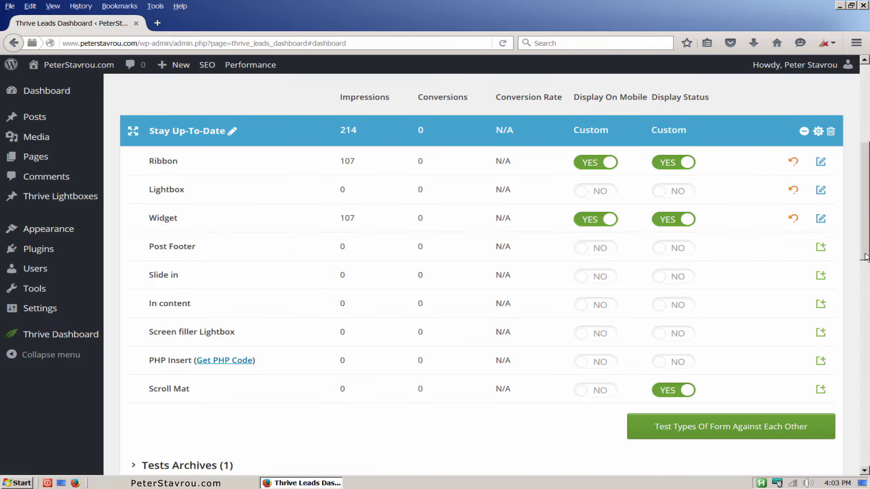
scroll(857, 262, "up", 3)
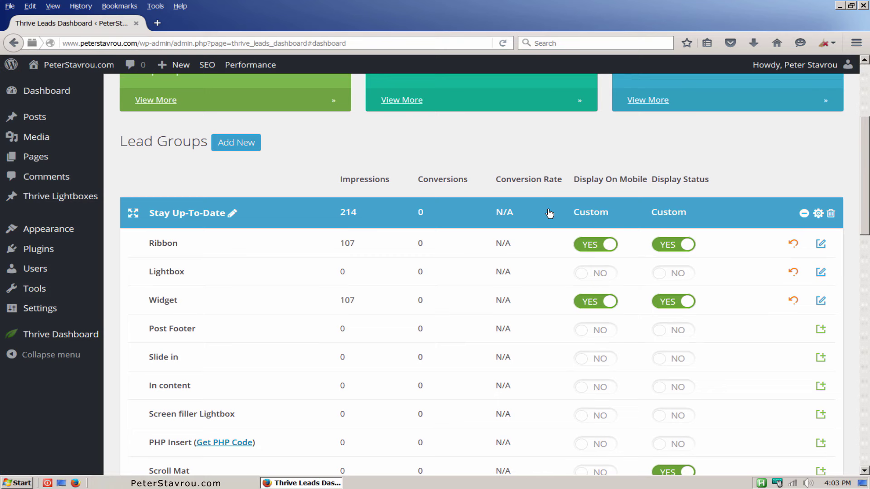
left_click(549, 214)
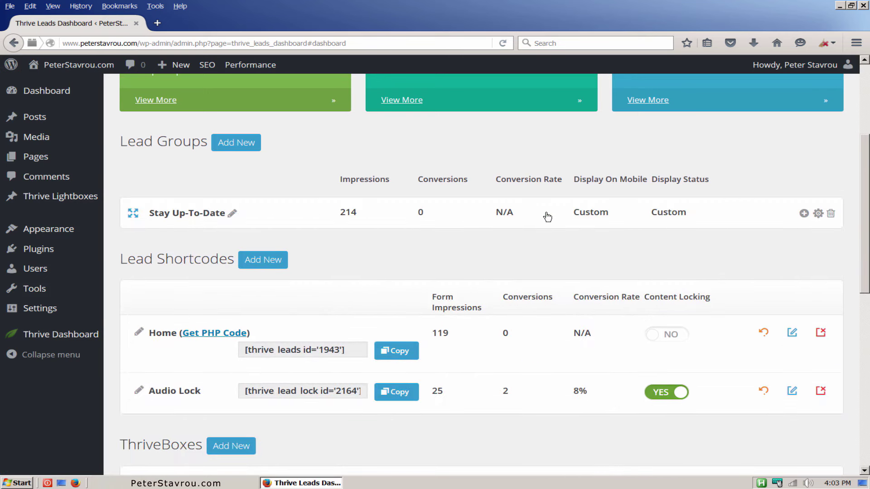
Create a lead group named 'Demo' via Add New next to Lead Groups.
left_click(257, 154)
type("Demo")
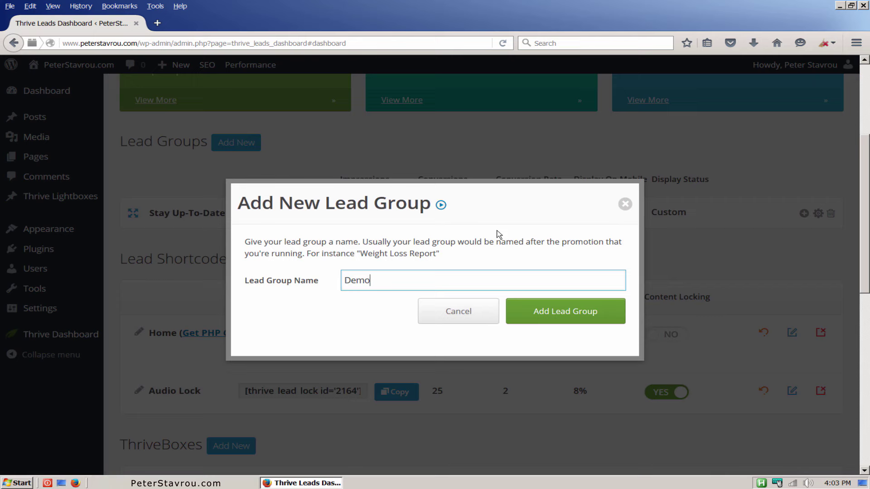
left_click(610, 326)
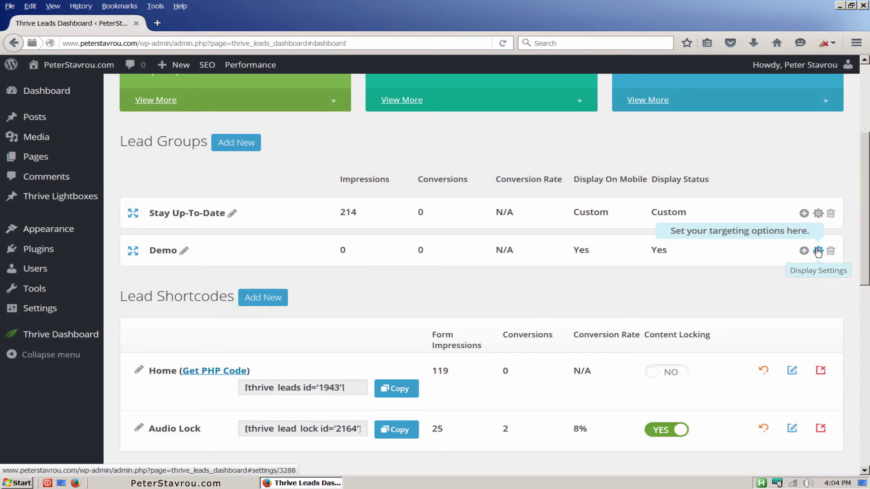
Open the Demo group's display settings and view the Categories etc. display-logic options.
left_click(818, 251)
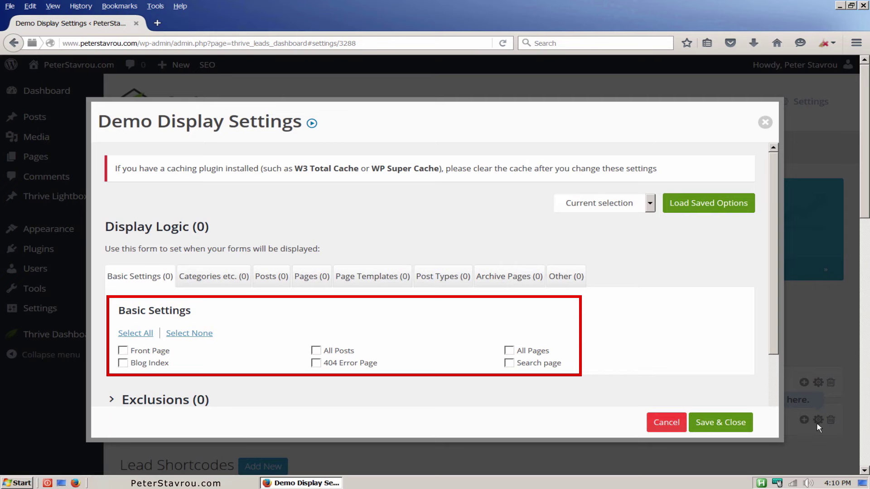
left_click_drag(771, 330, 778, 379)
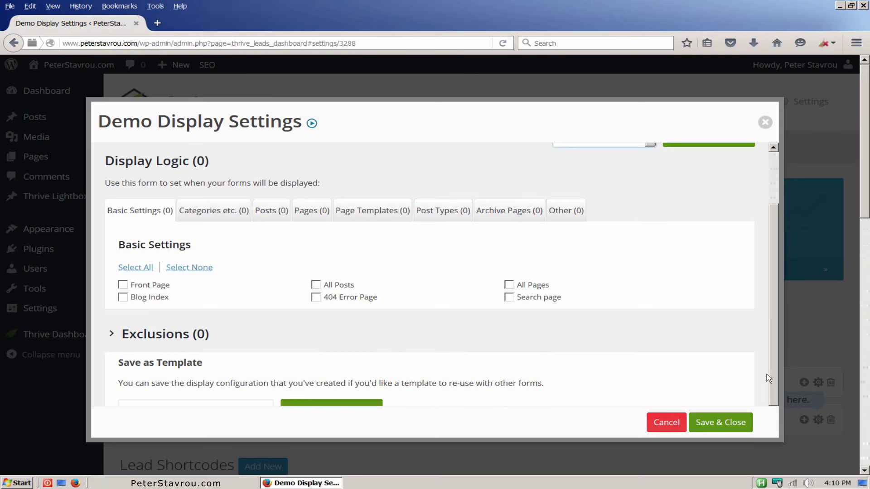
left_click(231, 217)
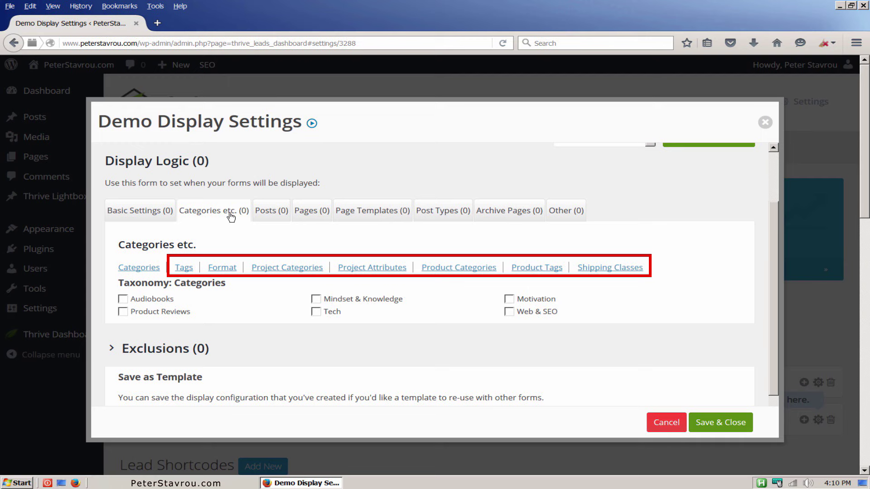
Tick the ThriveLeads DEMO page in the Demo group's Pages display rules.
left_click(276, 216)
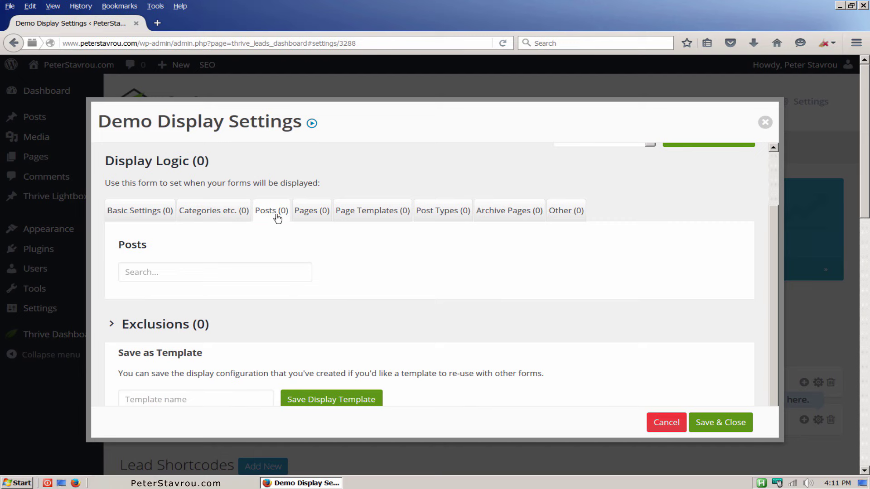
left_click(319, 217)
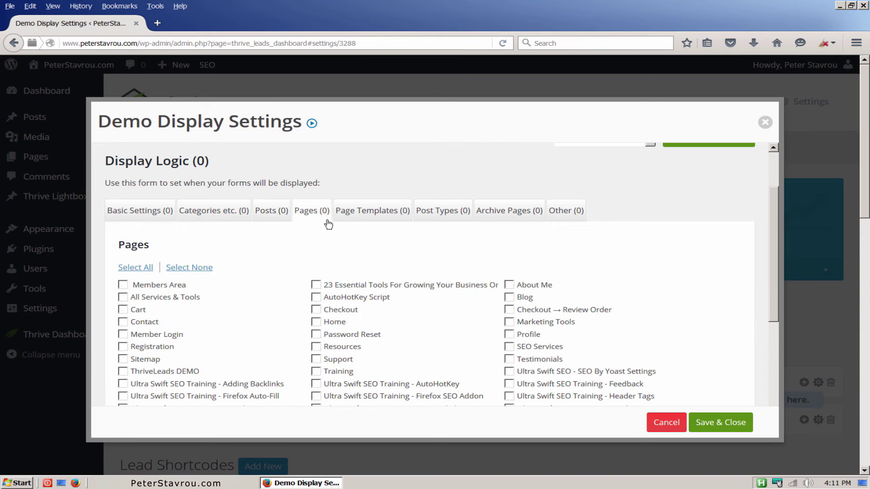
scroll(770, 245, "down", 2)
left_click_drag(771, 248, 770, 274)
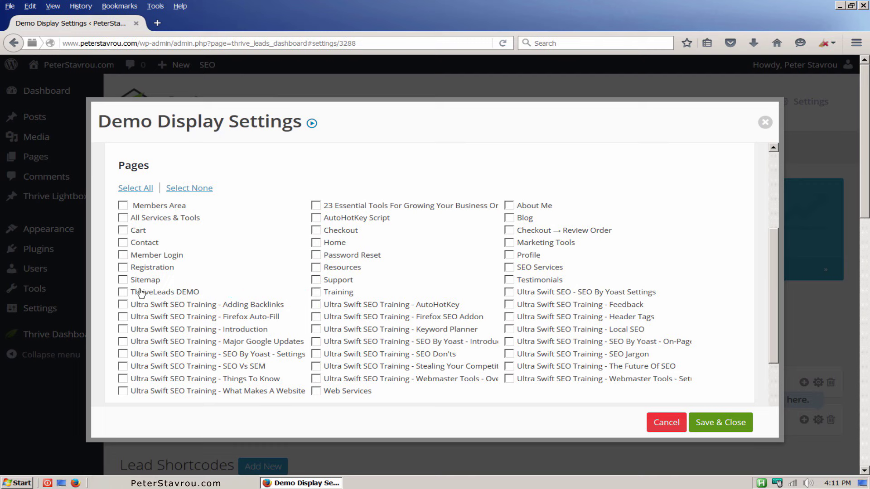
left_click(123, 292)
left_click(157, 23)
type("www.peterstavrou.com/demo")
key("Return")
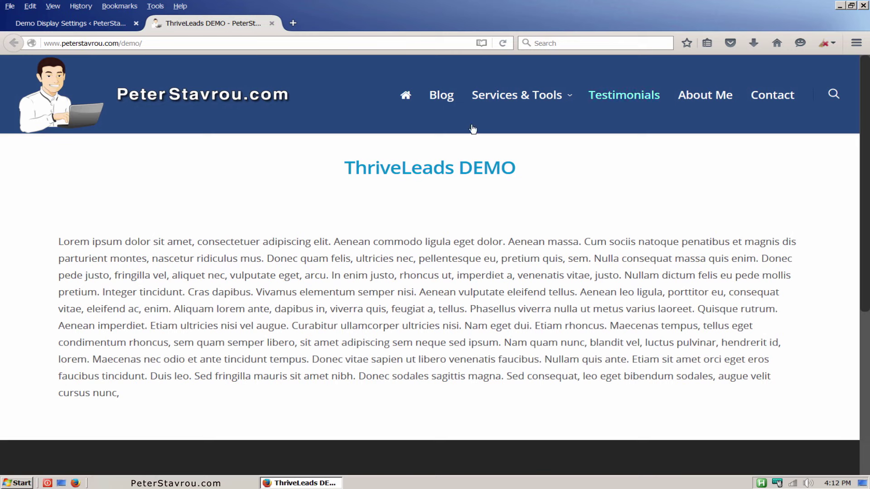
Back in the settings tab, save and close the Demo display settings, then expand the Demo group.
left_click(86, 32)
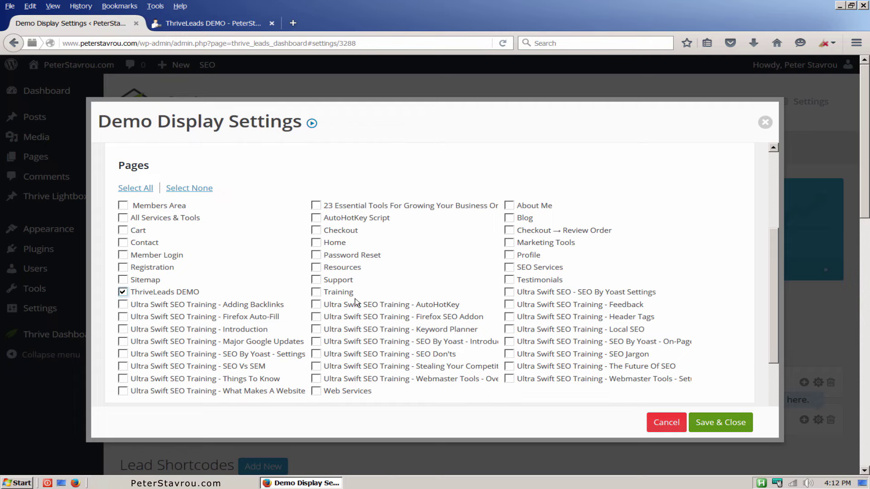
left_click(731, 425)
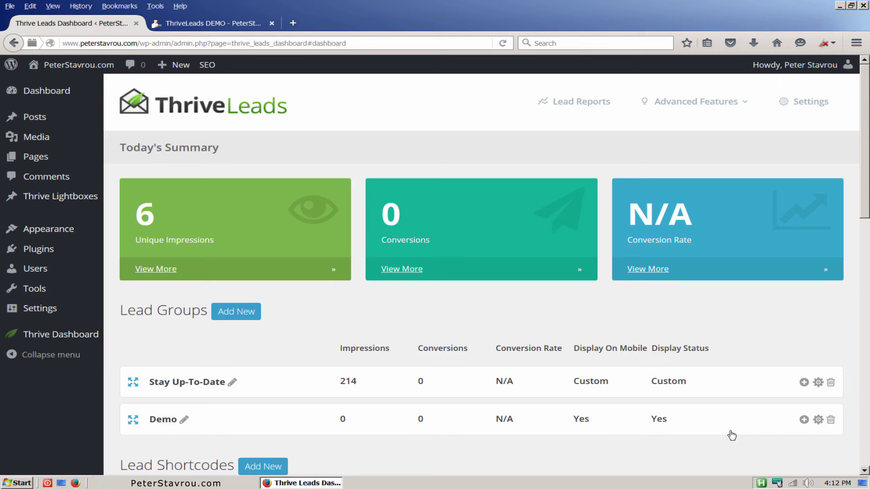
left_click(726, 431)
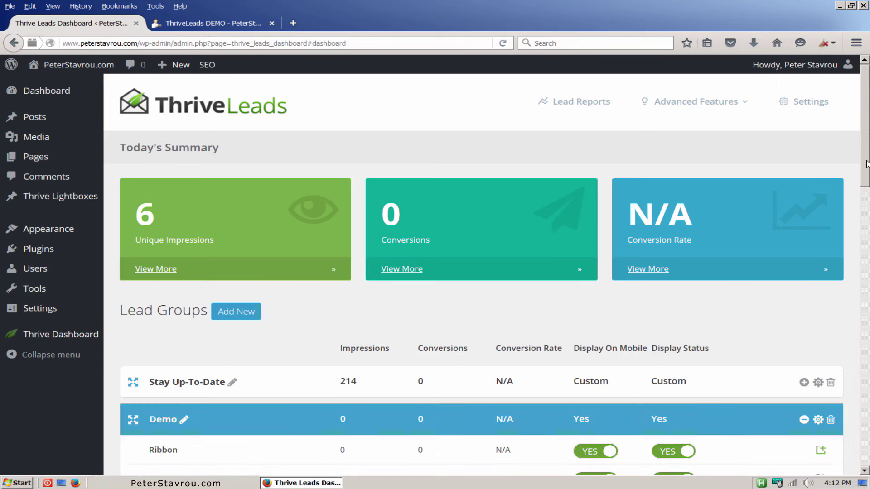
left_click_drag(865, 166, 866, 247)
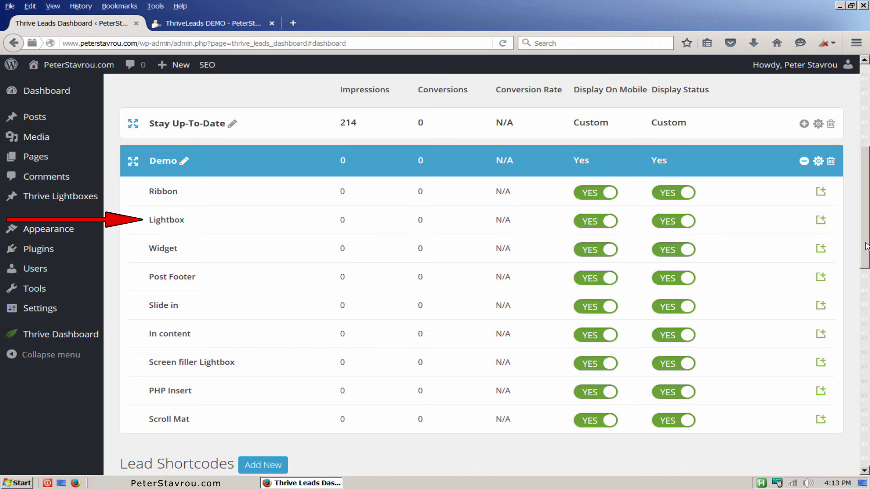
Create a Lightbox form named 'Demo' in the Demo lead group.
left_click(829, 228)
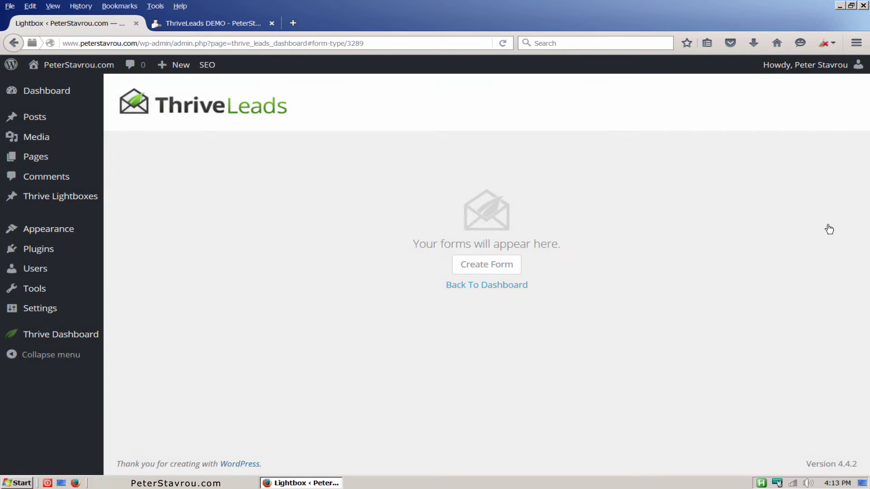
left_click(516, 274)
type("D")
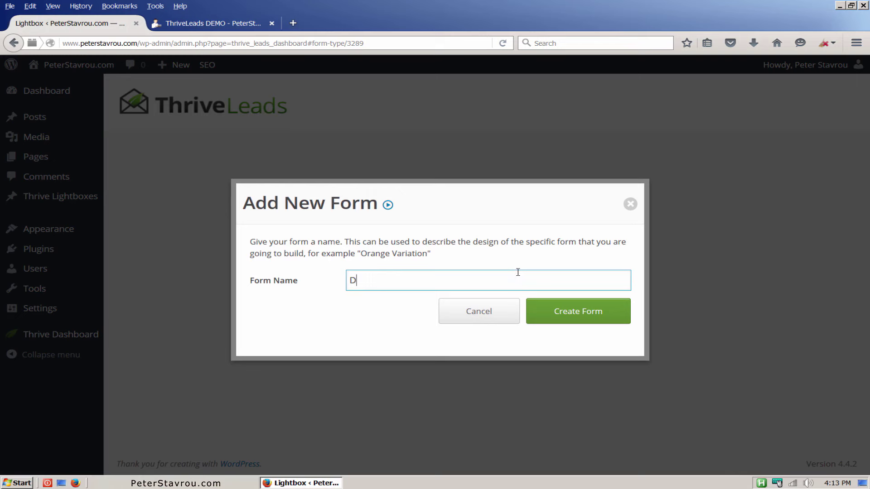
type("emo")
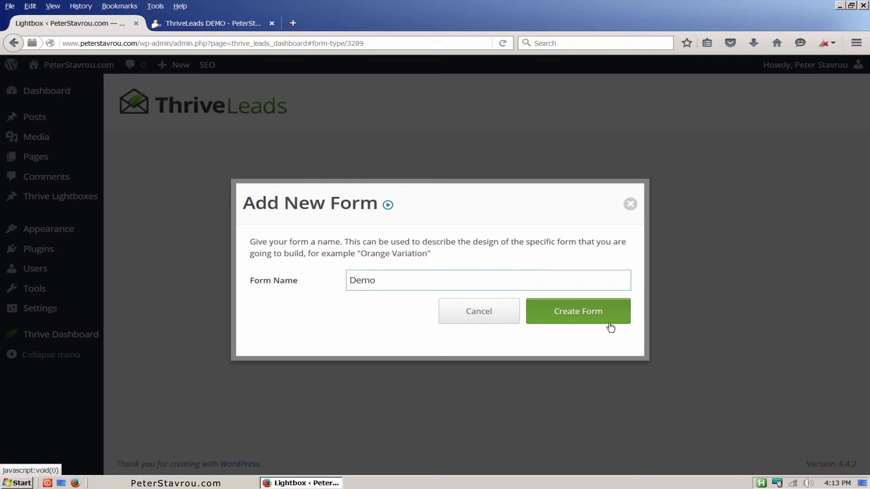
left_click(609, 323)
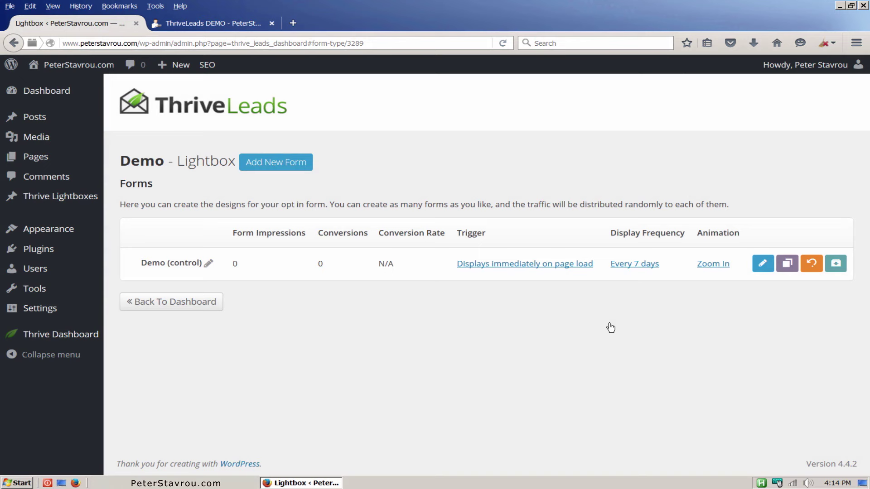
left_click(552, 268)
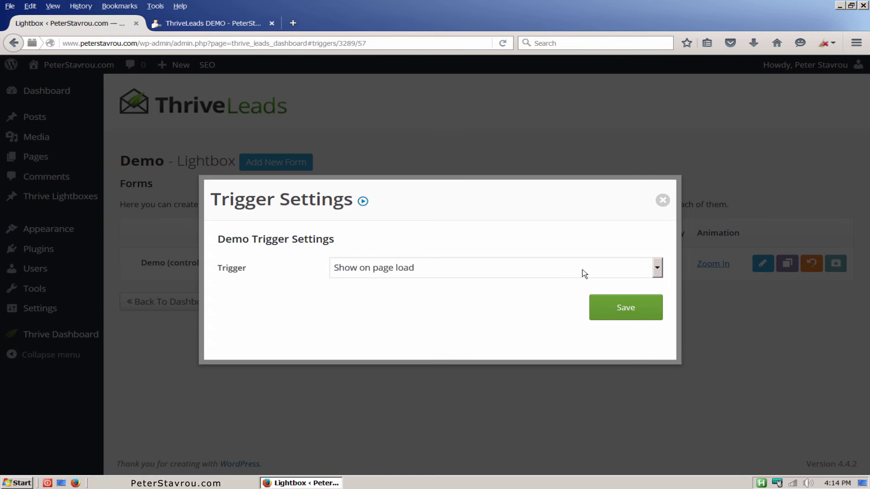
left_click(657, 268)
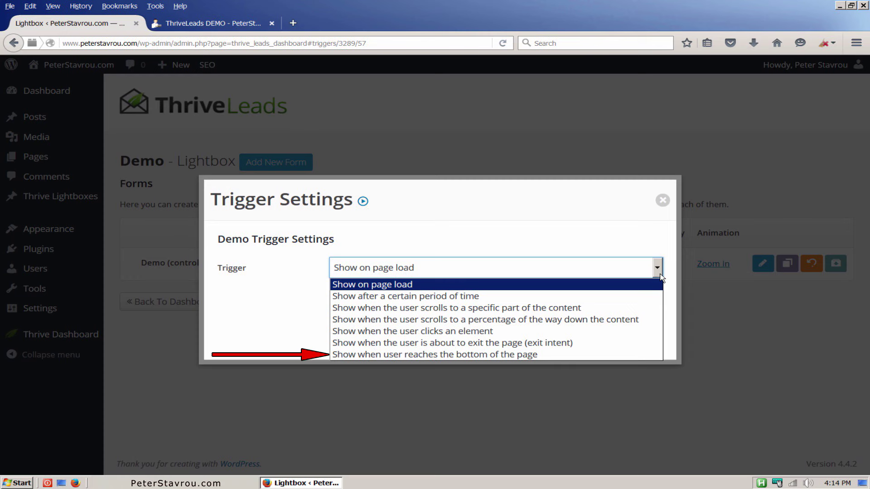
left_click(669, 276)
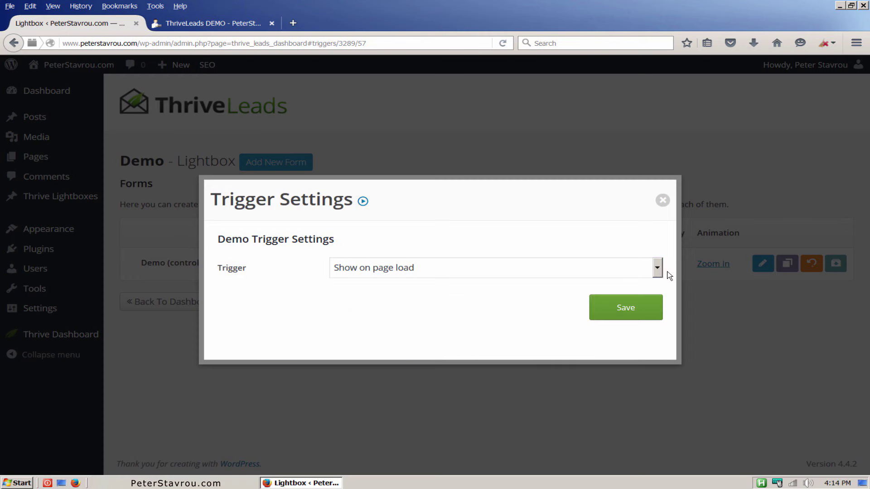
left_click(654, 317)
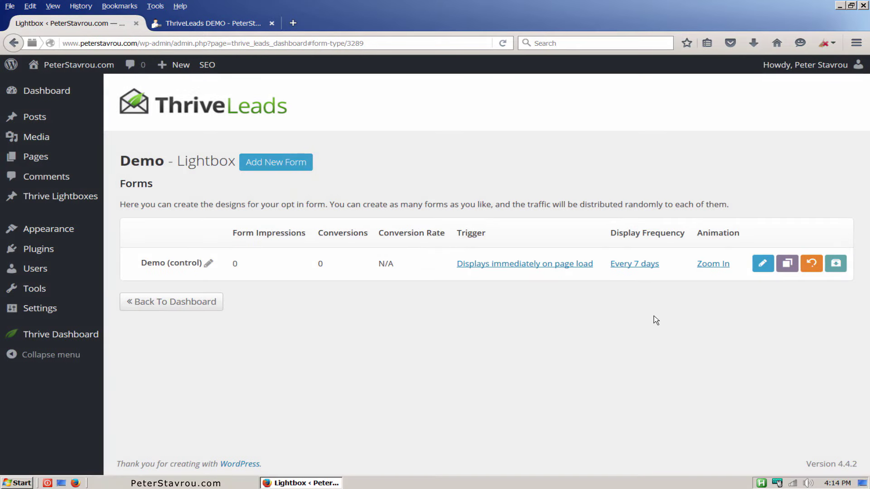
left_click(659, 271)
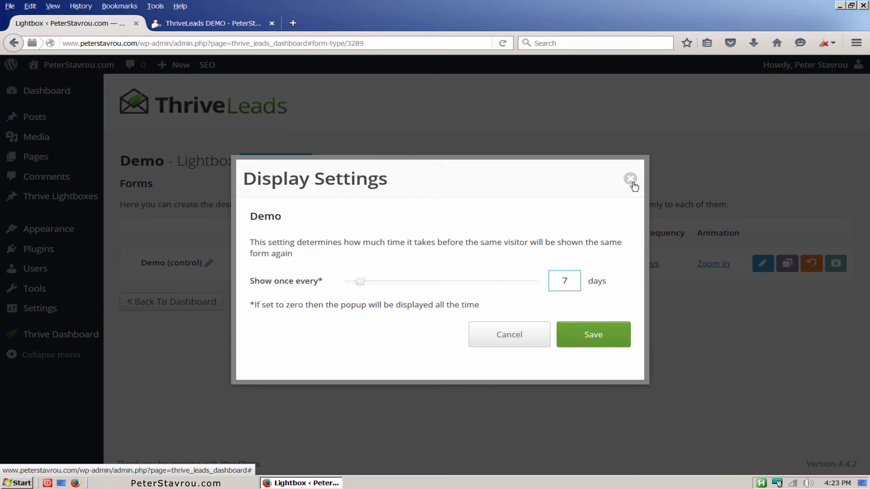
Open the form's animation settings and preview the Zoom Out and Rotational animations.
left_click(631, 180)
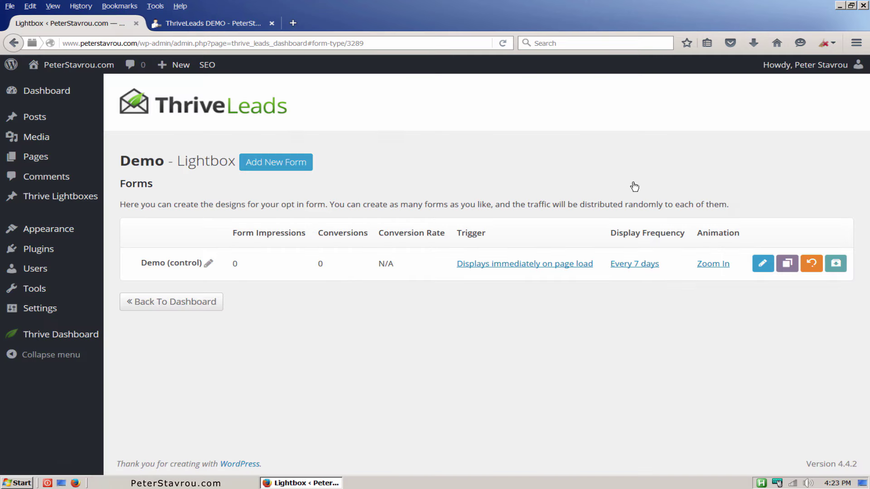
left_click(707, 267)
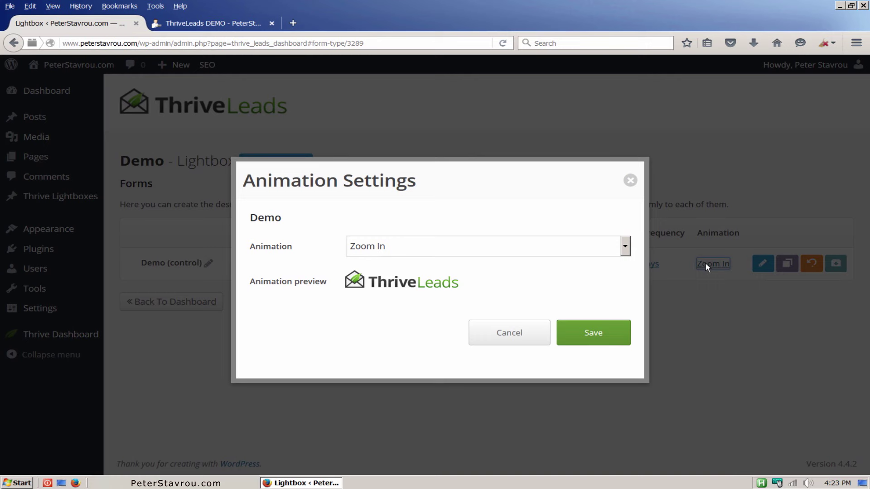
left_click(625, 247)
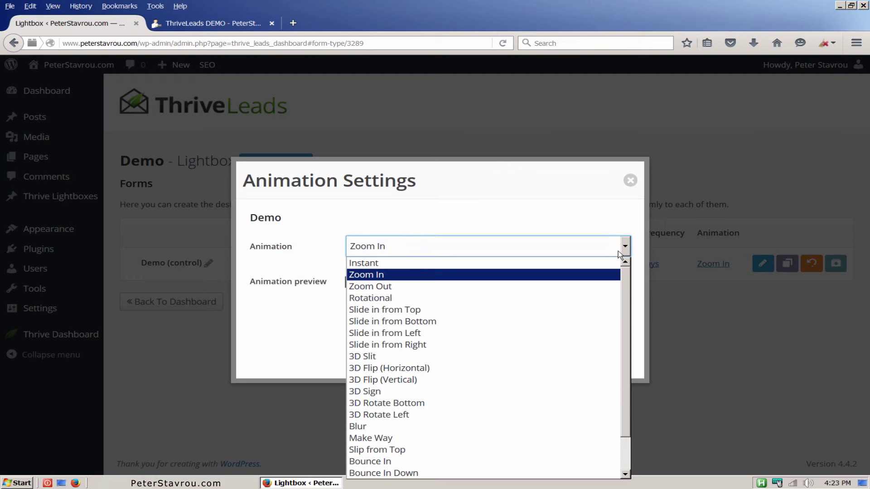
left_click(603, 287)
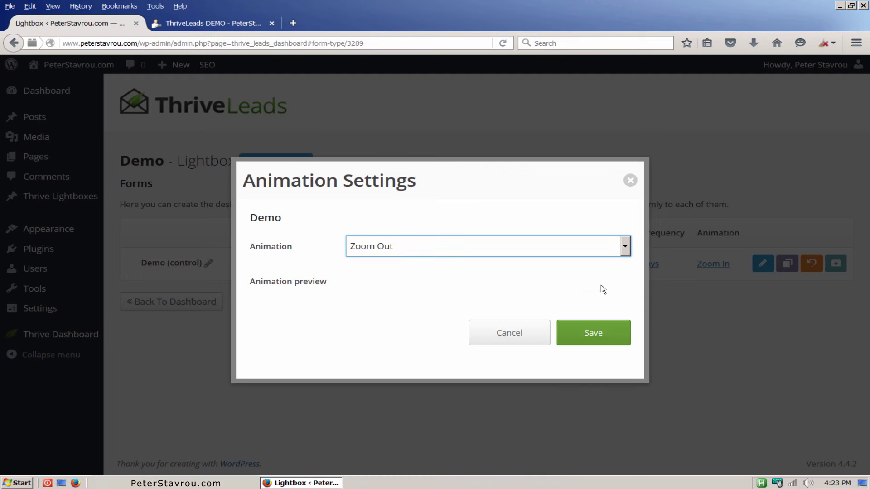
left_click(618, 254)
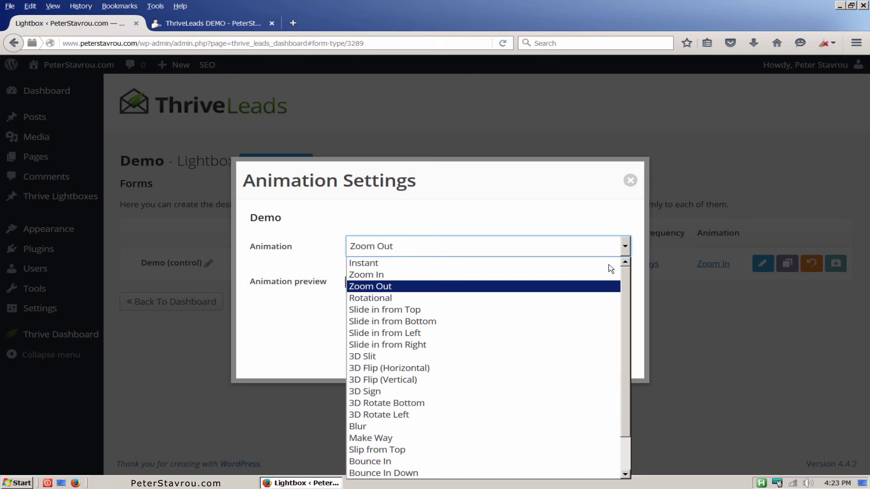
left_click(608, 299)
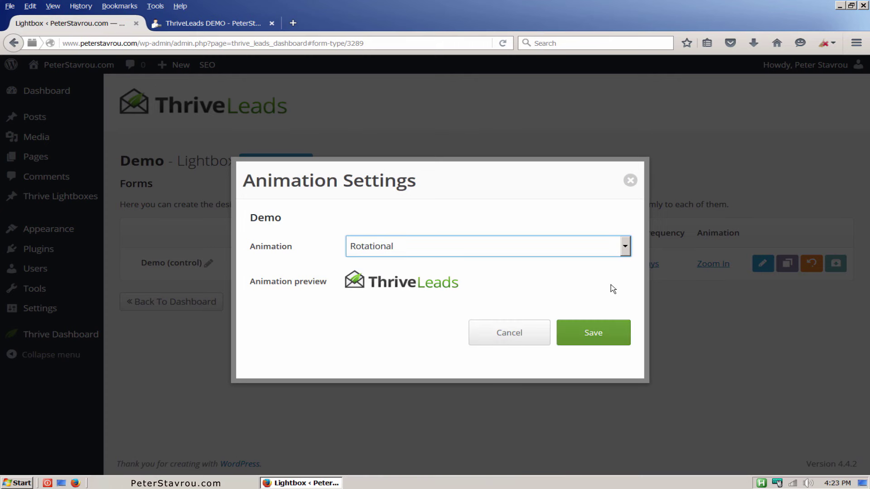
left_click(624, 247)
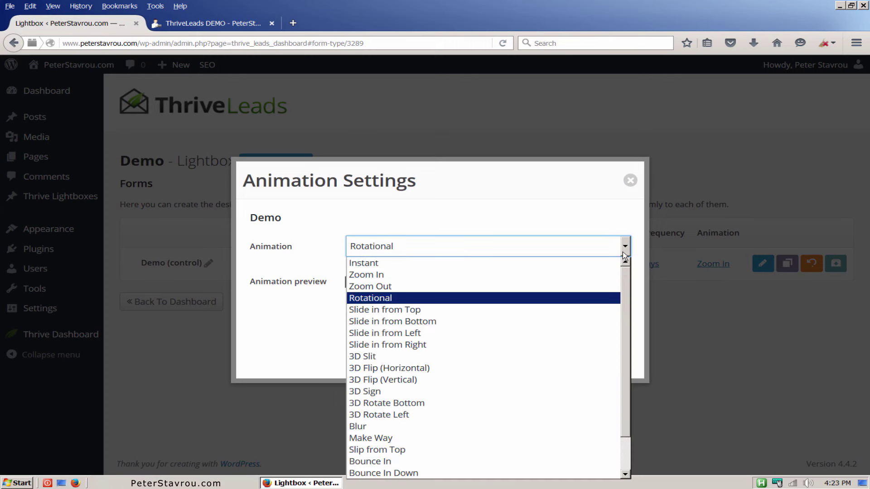
Preview Slide in from Top, 3D Sign and Make Way, then save Rotational as the animation.
left_click(582, 312)
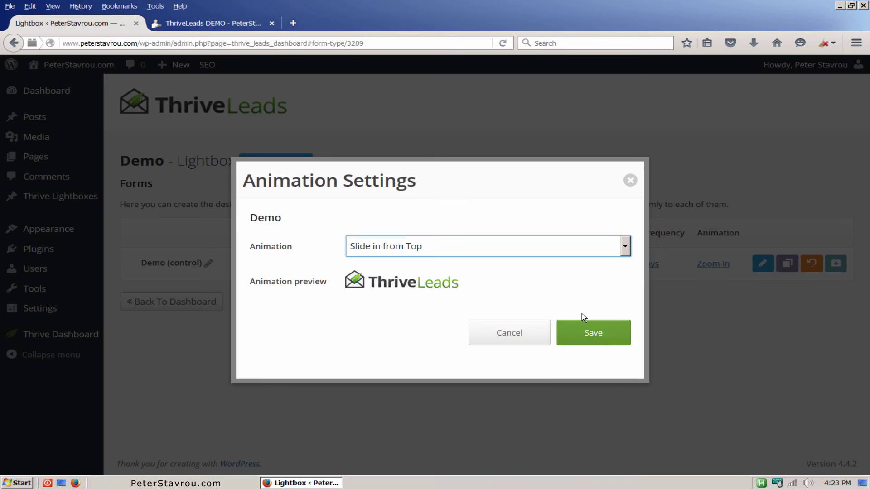
left_click(615, 256)
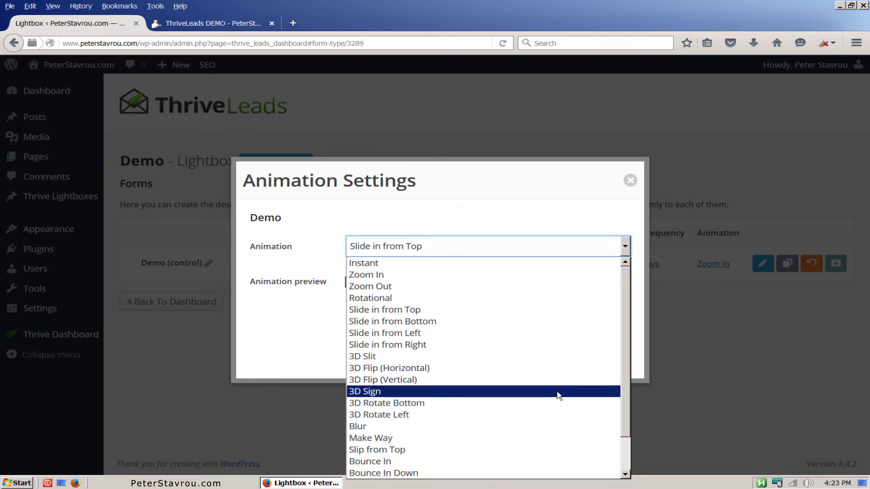
left_click(558, 392)
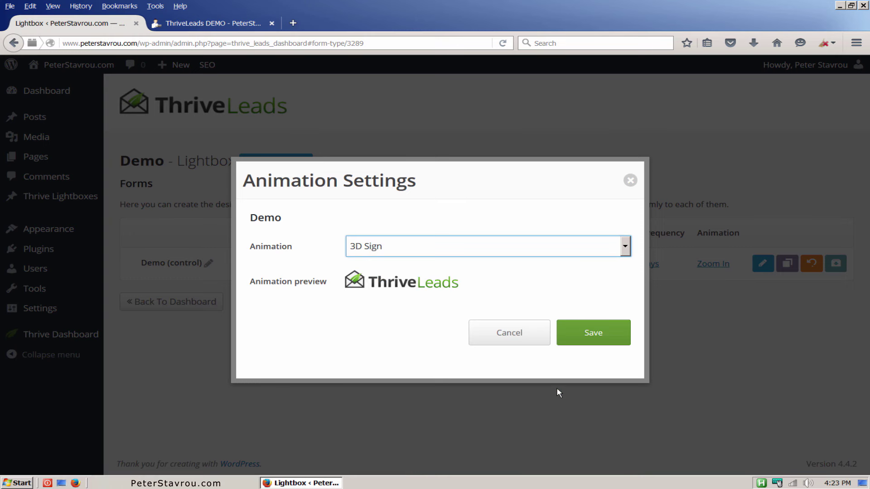
left_click(617, 256)
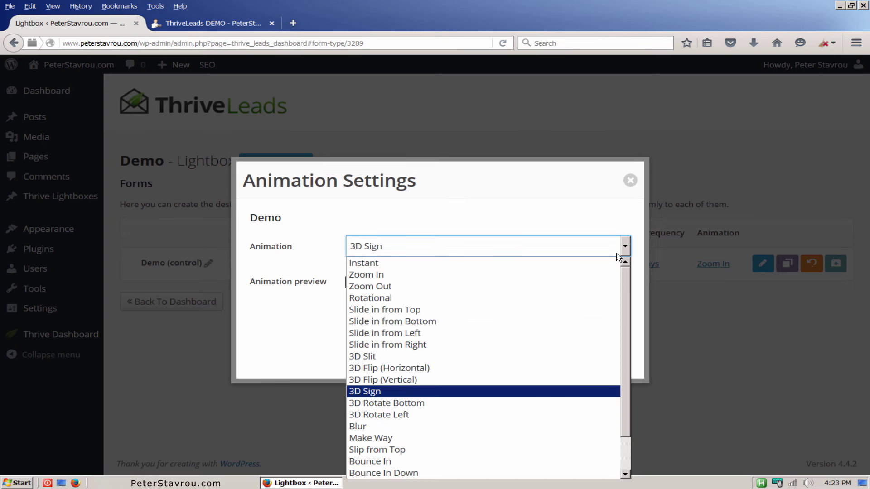
left_click(518, 439)
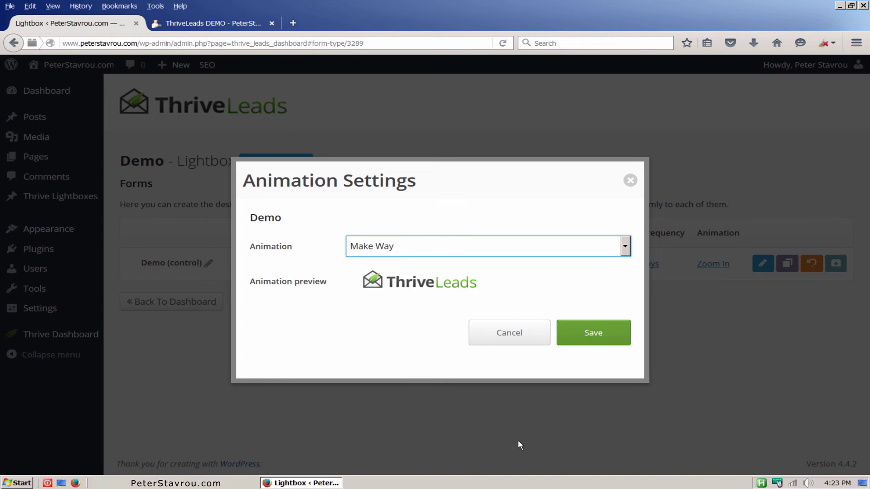
left_click(610, 253)
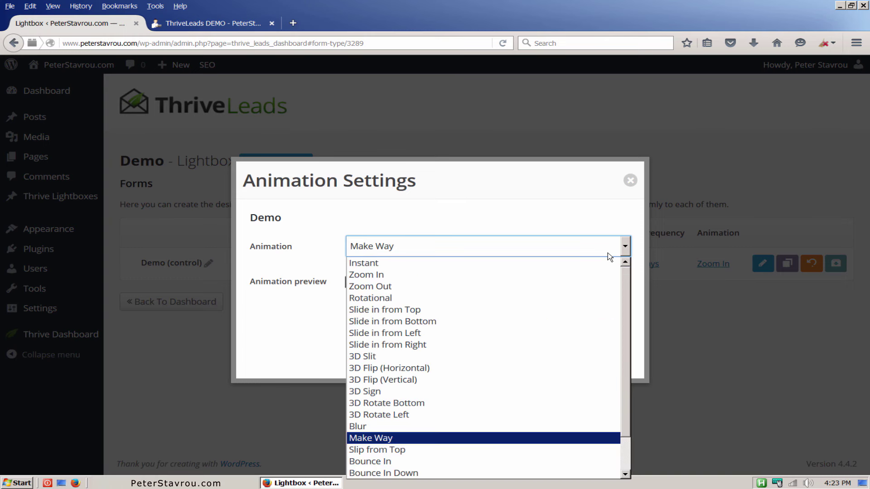
left_click(570, 305)
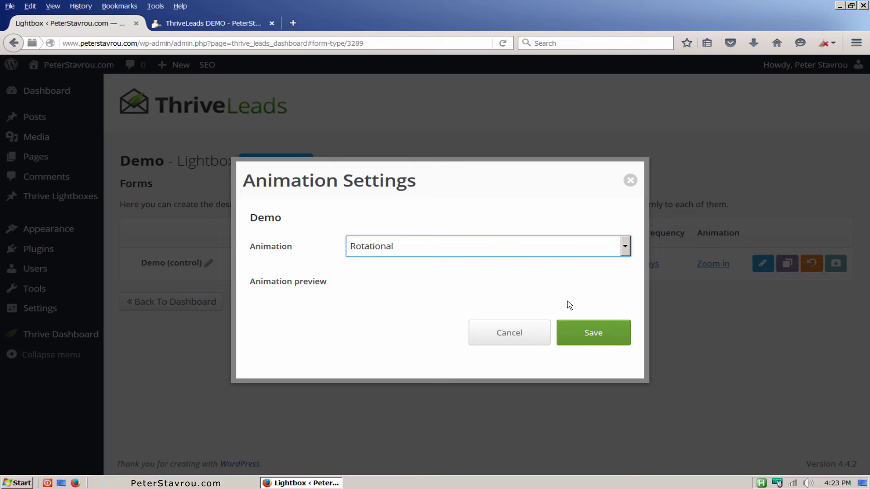
left_click(602, 335)
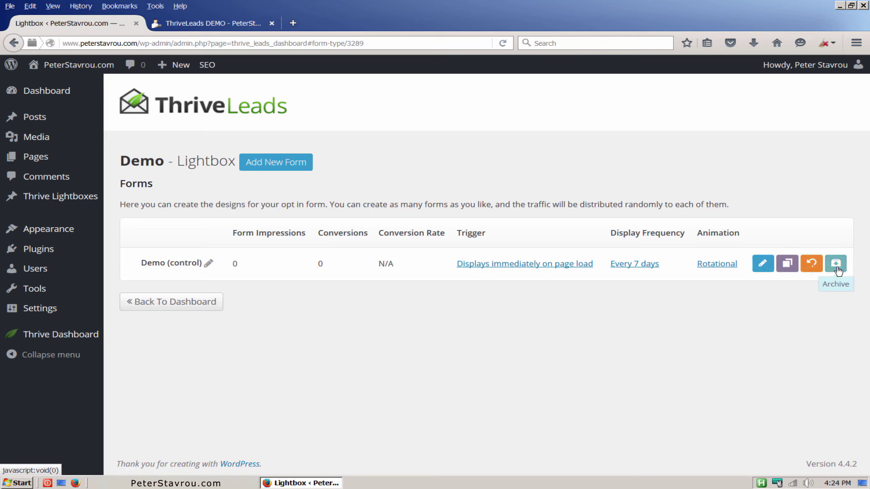
Edit the Demo form's design and apply the Lightbox Set 002 v5 opt-in template.
left_click(763, 272)
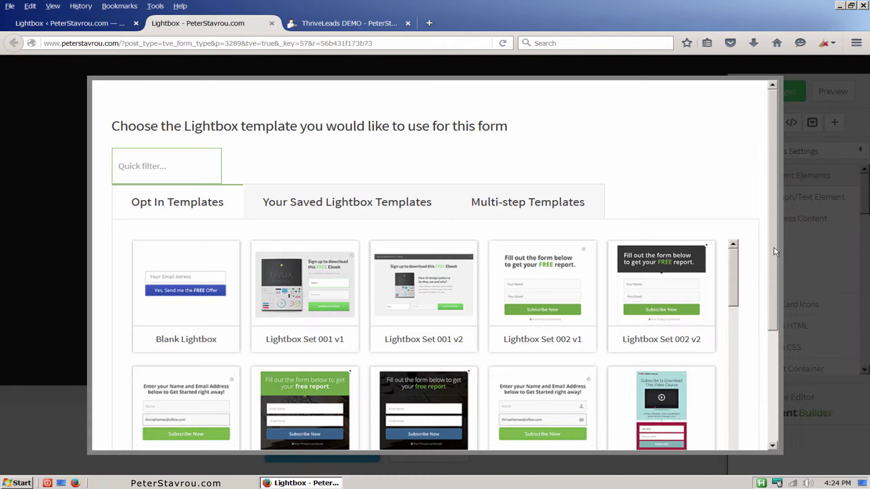
scroll(774, 248, "down", 3)
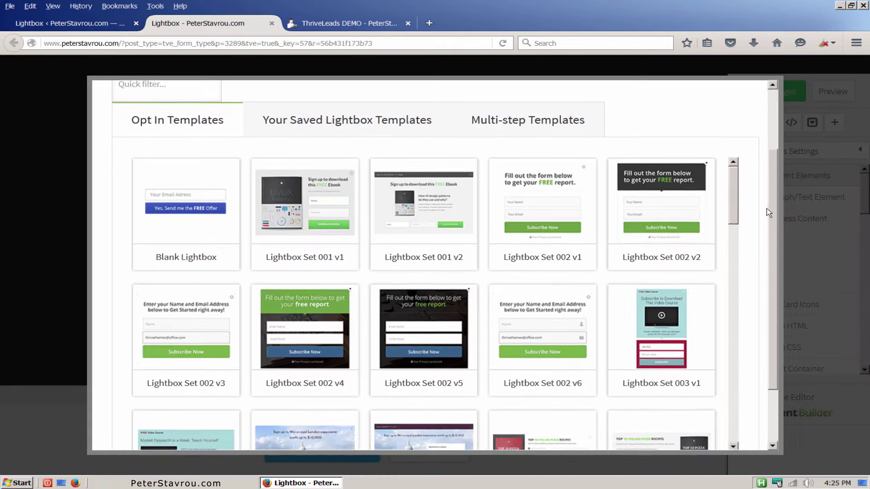
scroll(768, 210, "down", 1)
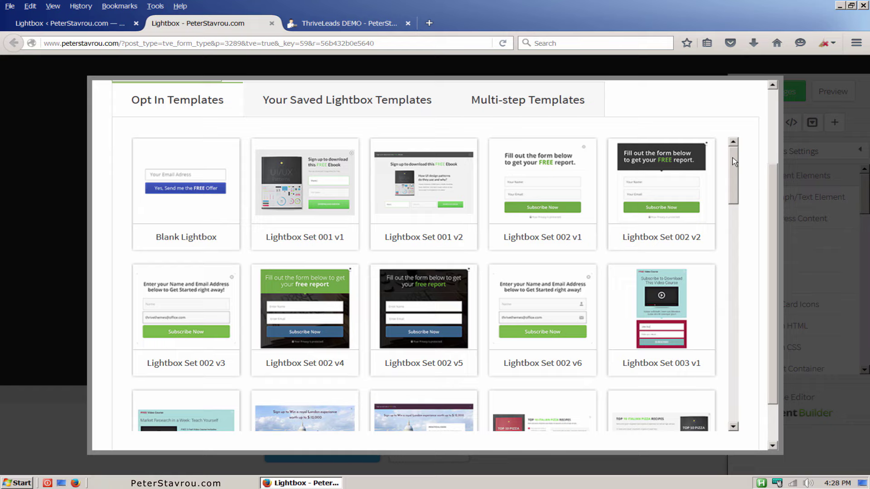
left_click_drag(732, 157, 752, 131)
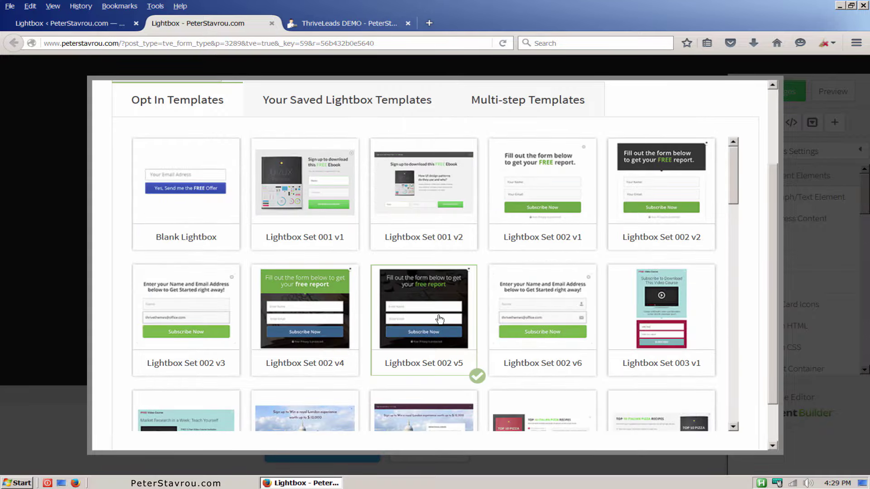
scroll(776, 264, "down", 2)
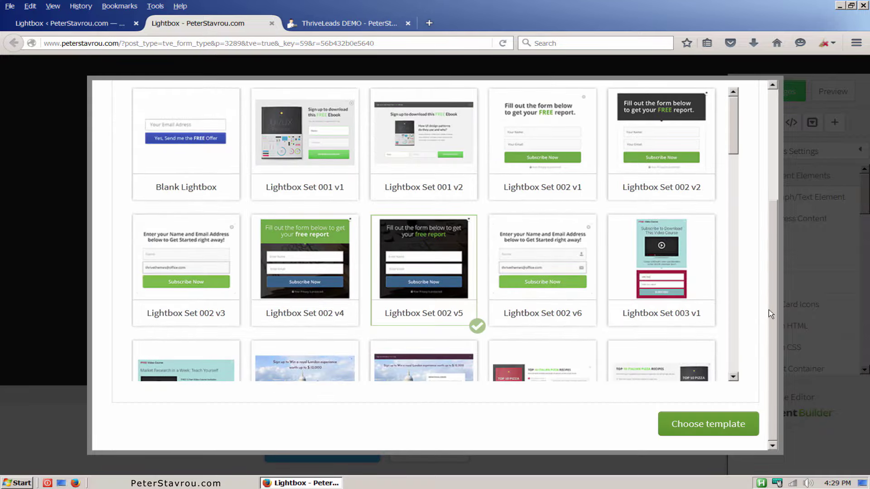
left_click(740, 436)
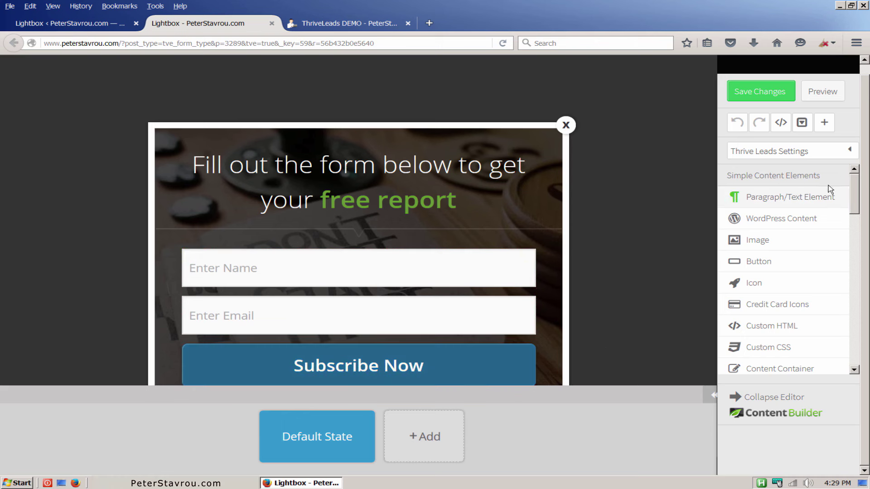
Drag a Countdown element from Countdown Timer onto the lightbox just below the headline.
left_click_drag(856, 184, 858, 340)
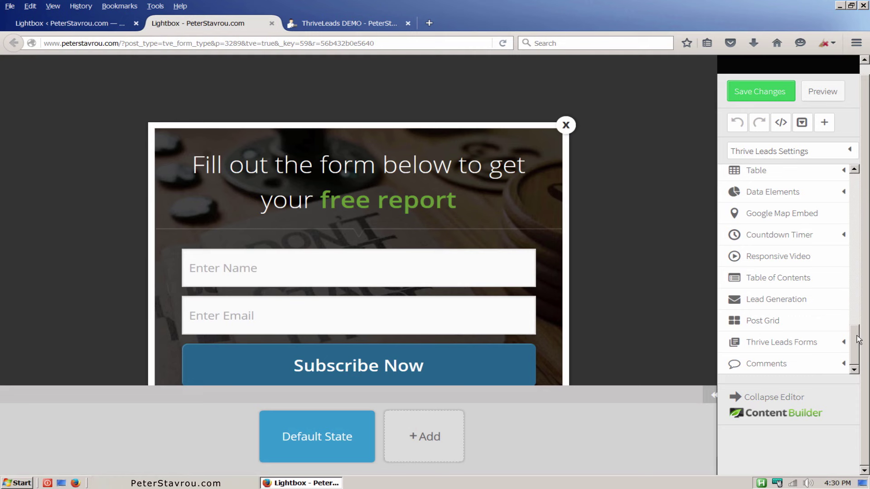
left_click(841, 237)
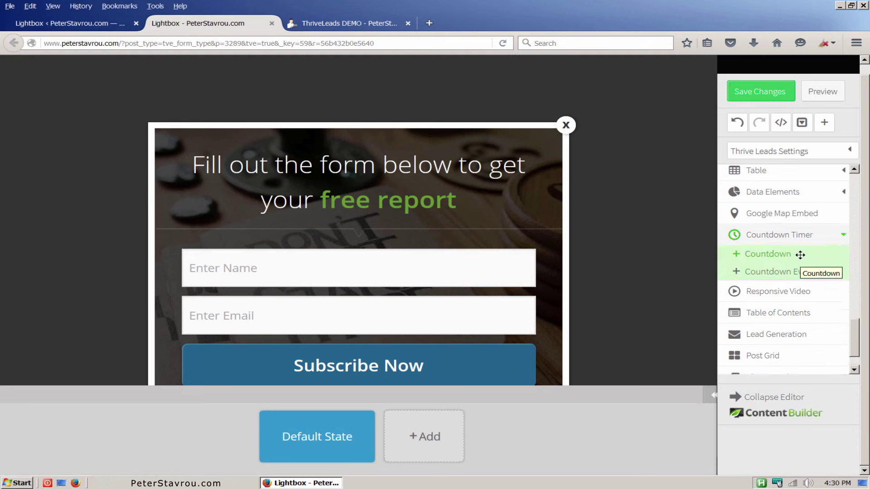
left_click_drag(800, 255, 460, 213)
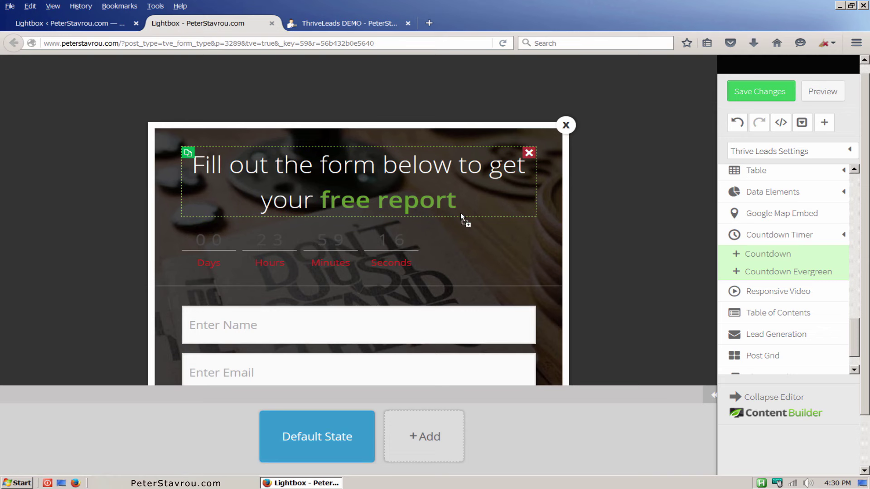
Replace 'free report' in the headline with an underlined 'Freebie'.
left_click(463, 202)
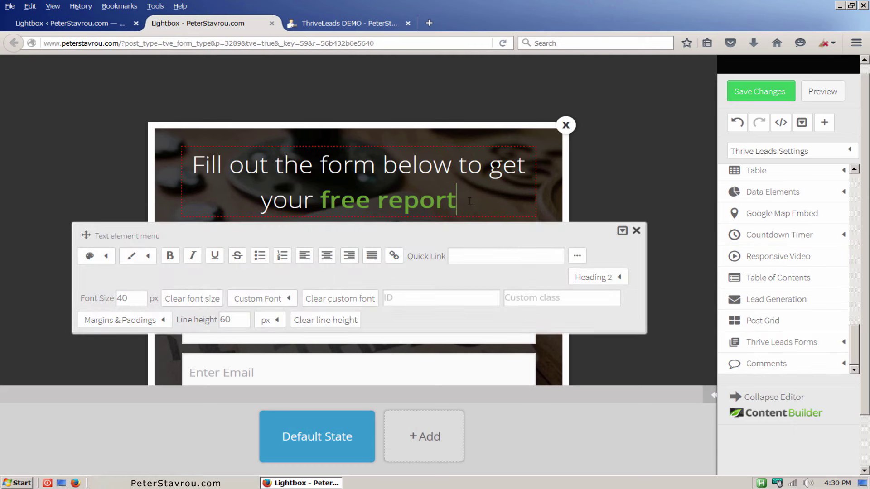
left_click_drag(464, 202, 320, 202)
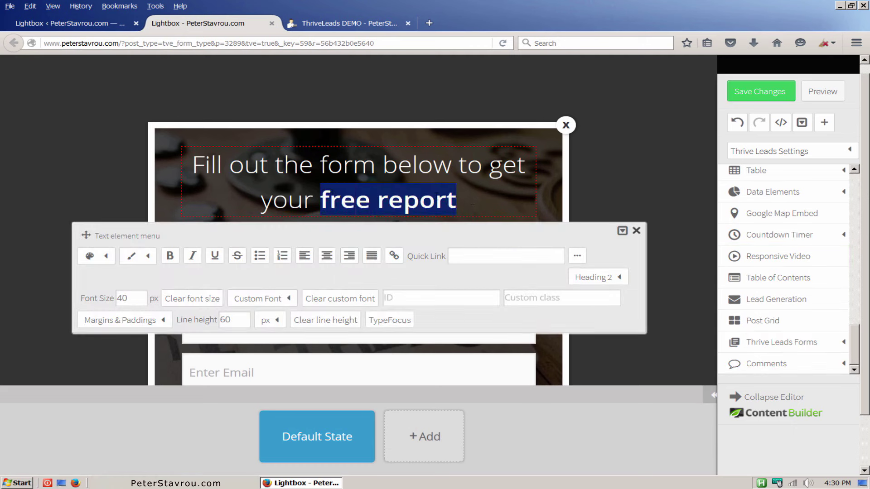
type("Freebie")
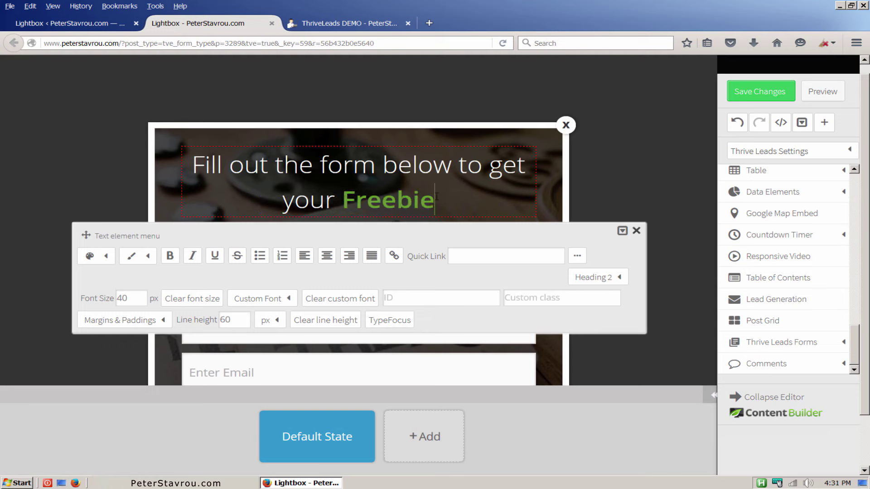
left_click_drag(436, 197, 346, 199)
left_click(214, 256)
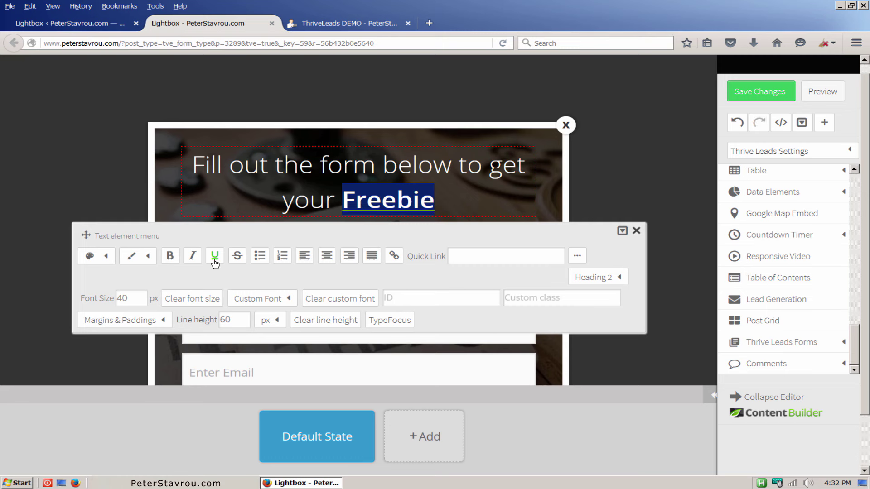
left_click(417, 239)
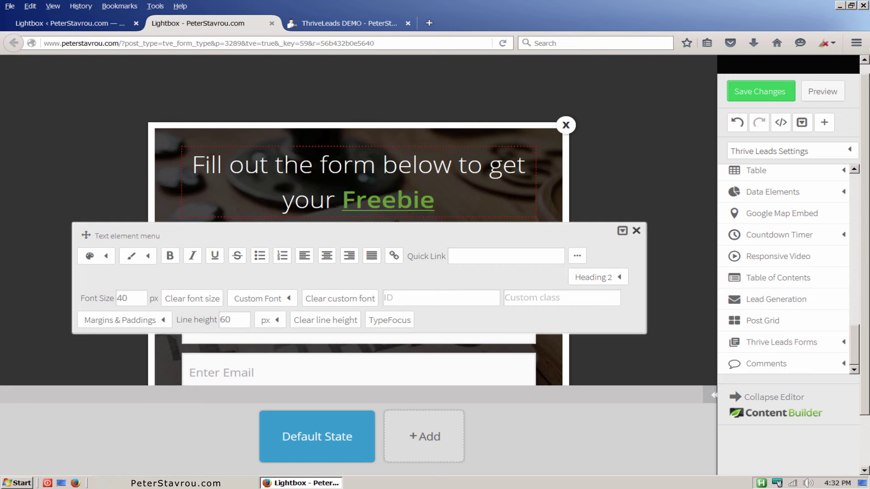
Colour the rest of the headline, 'Fill out the form below to get your', red.
left_click_drag(336, 200, 191, 166)
left_click(108, 256)
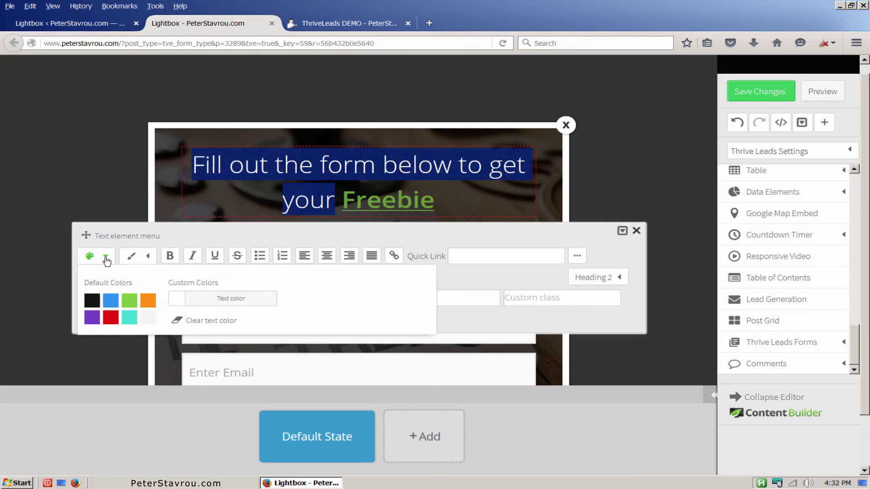
left_click(109, 320)
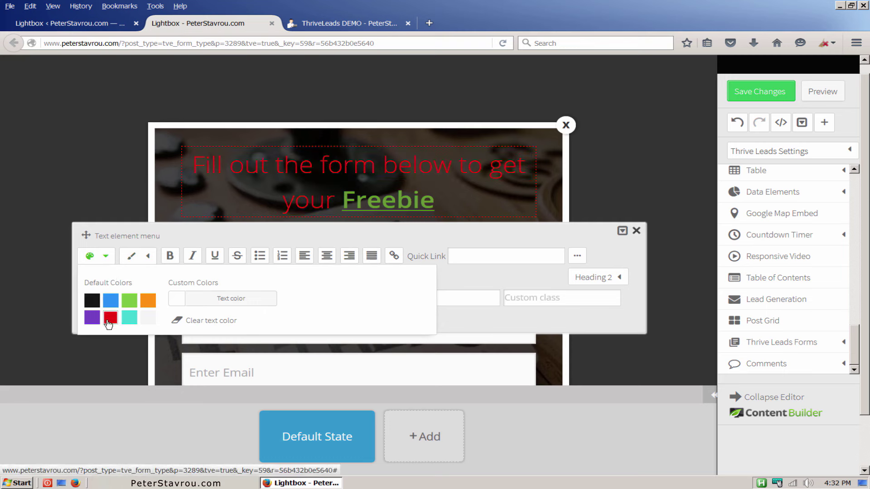
left_click(458, 272)
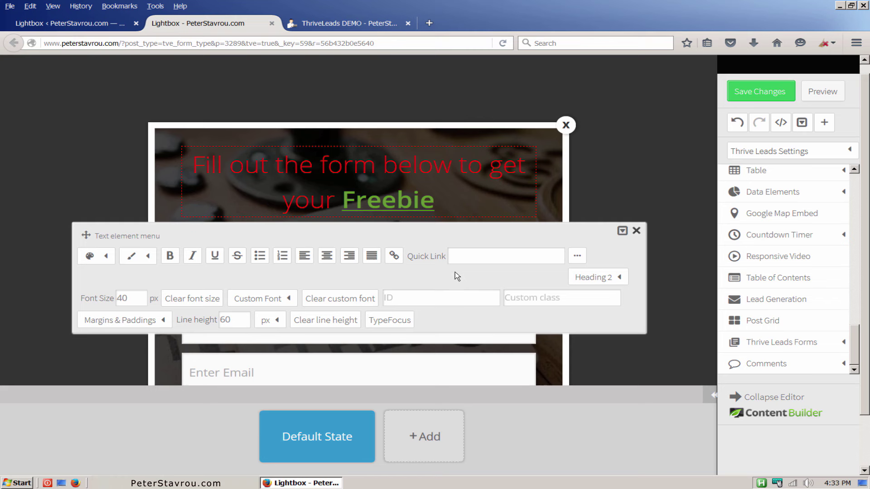
Switch the countdown timer to boxed Style 3, after trying circular Style 2.
left_click(637, 232)
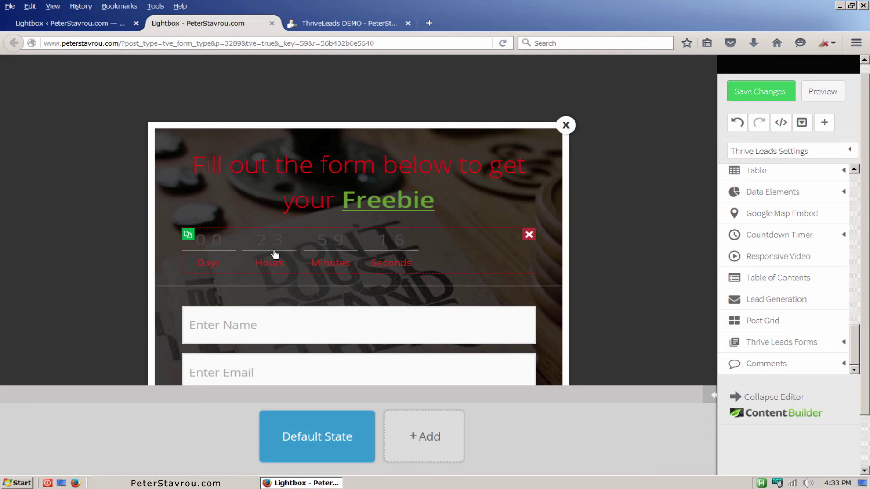
left_click(276, 255)
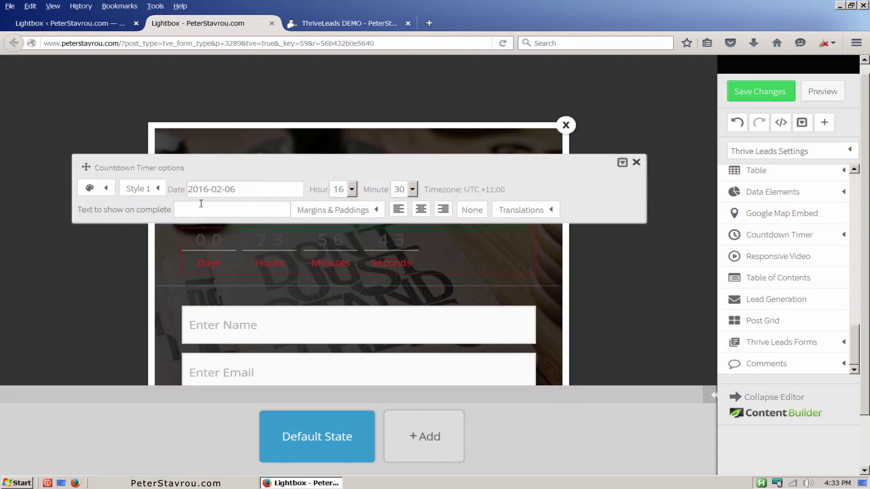
left_click(159, 191)
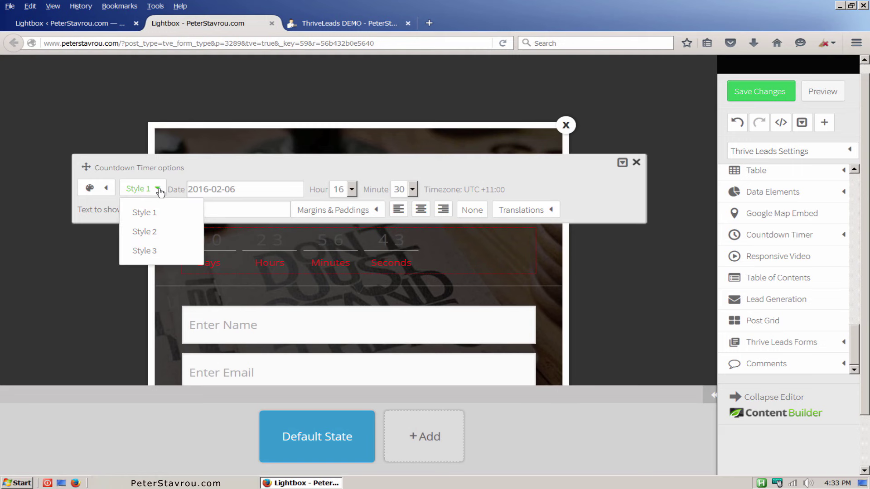
left_click(152, 232)
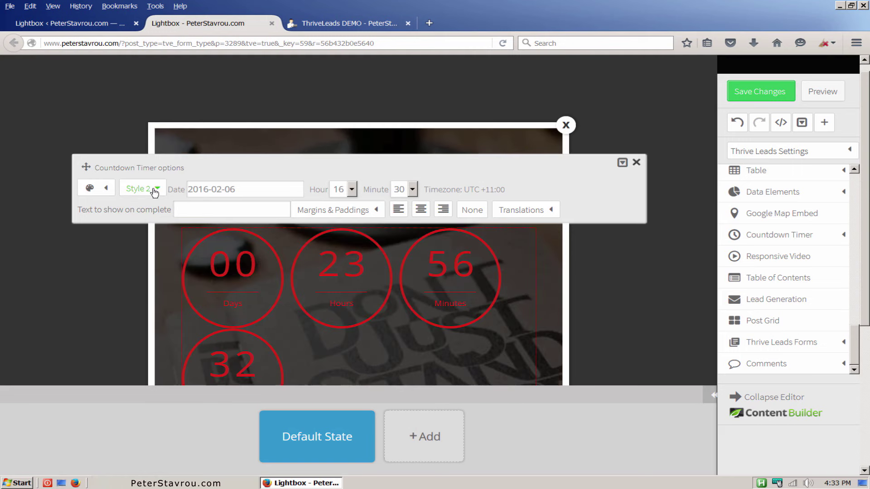
left_click(154, 190)
left_click(148, 250)
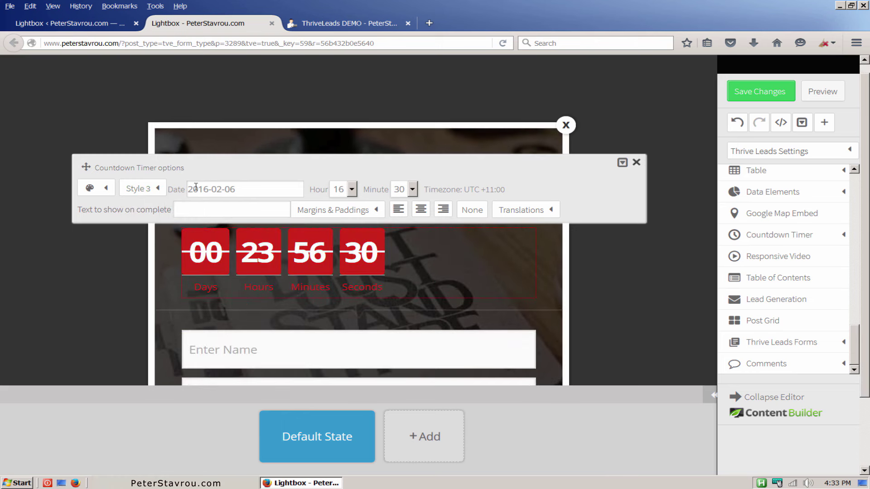
Centre the countdown timer in the form and colour it green.
left_click(421, 211)
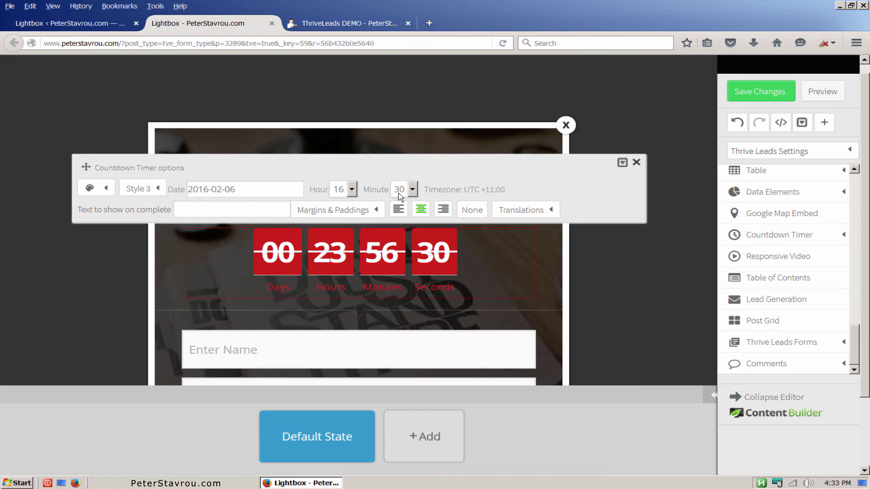
left_click(107, 189)
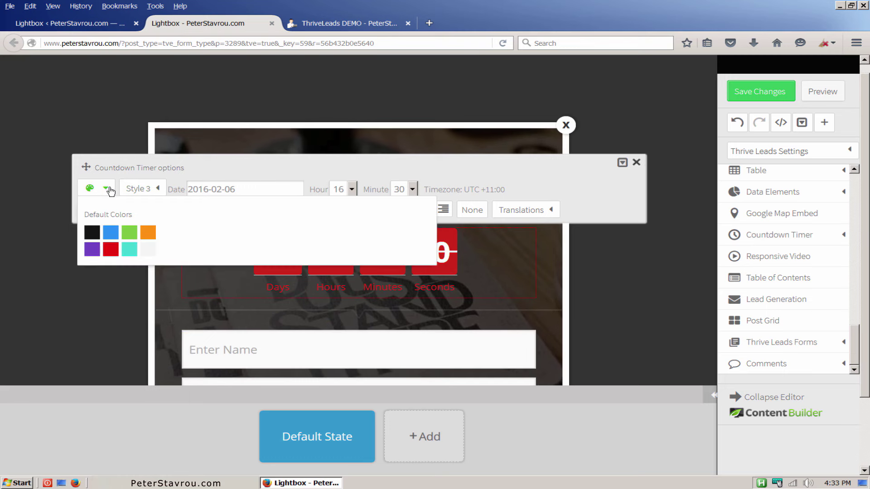
left_click(130, 232)
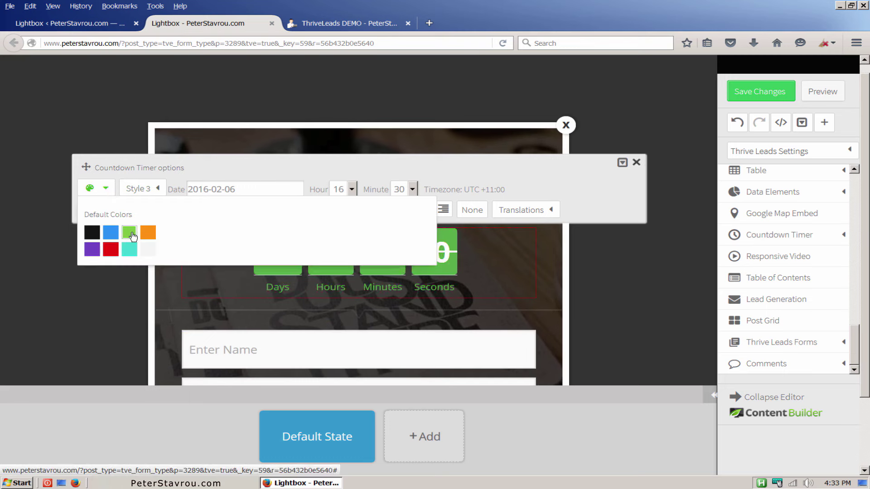
left_click(242, 171)
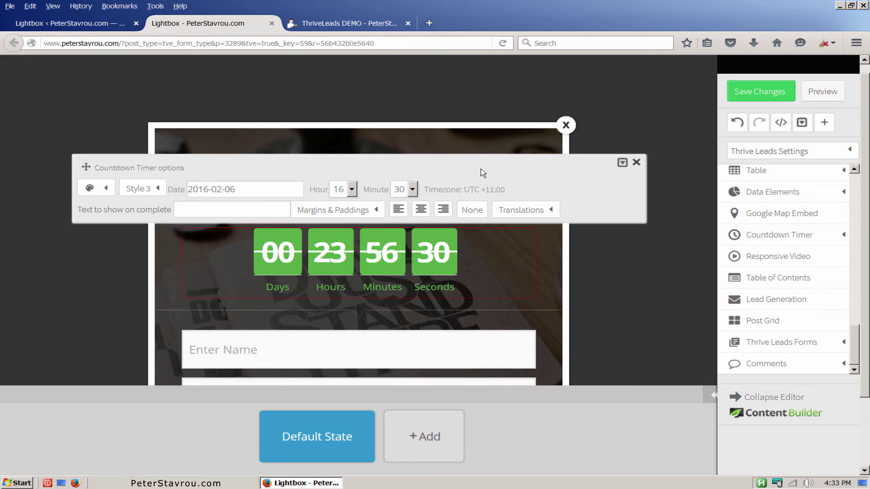
left_click(636, 163)
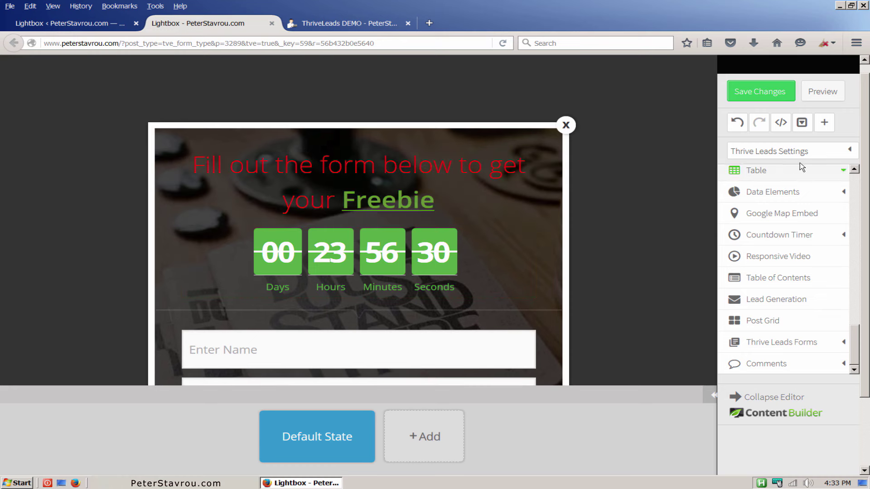
Create a new API connection for the form to Mailchimp's Website Subscribers list with Single optin.
scroll(858, 215, "down", 3)
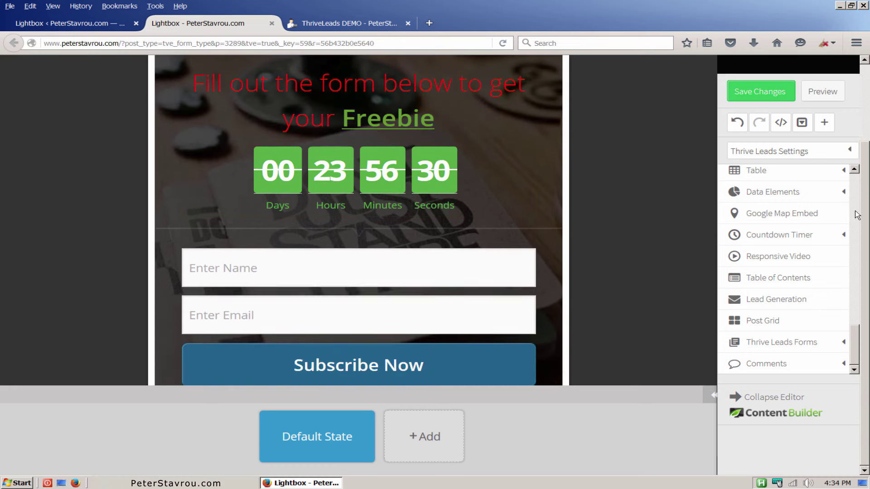
left_click(529, 280)
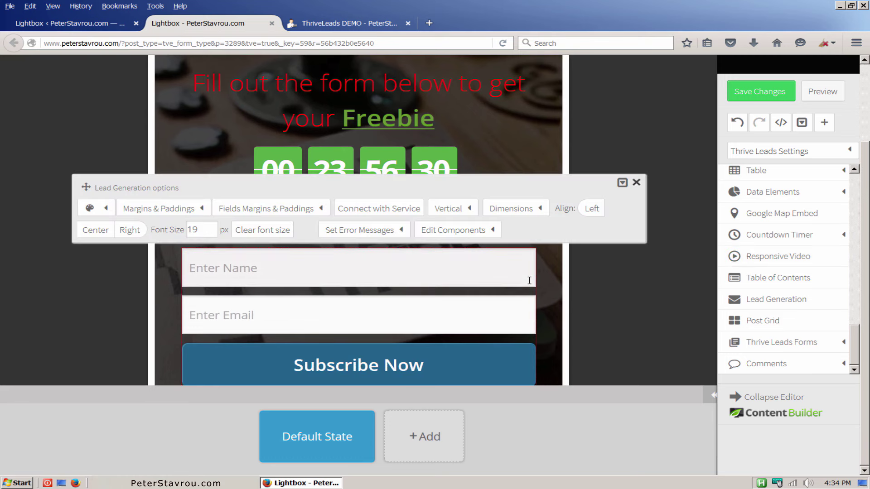
left_click(410, 218)
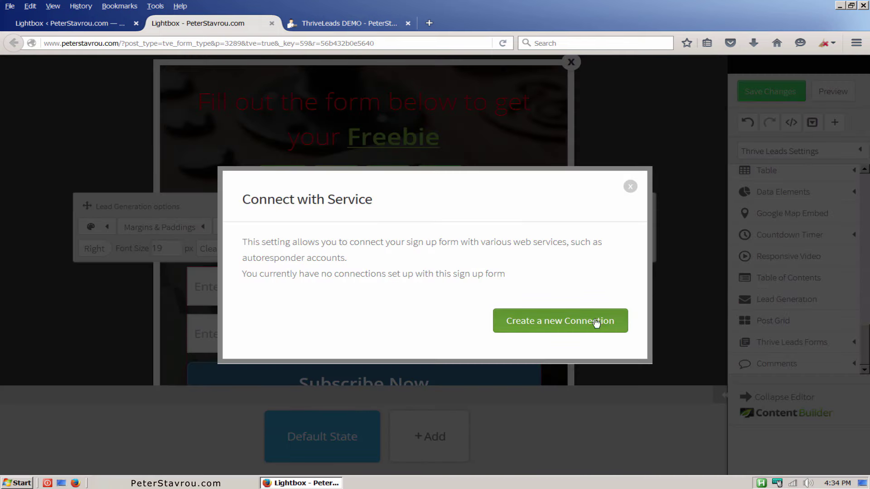
left_click(607, 329)
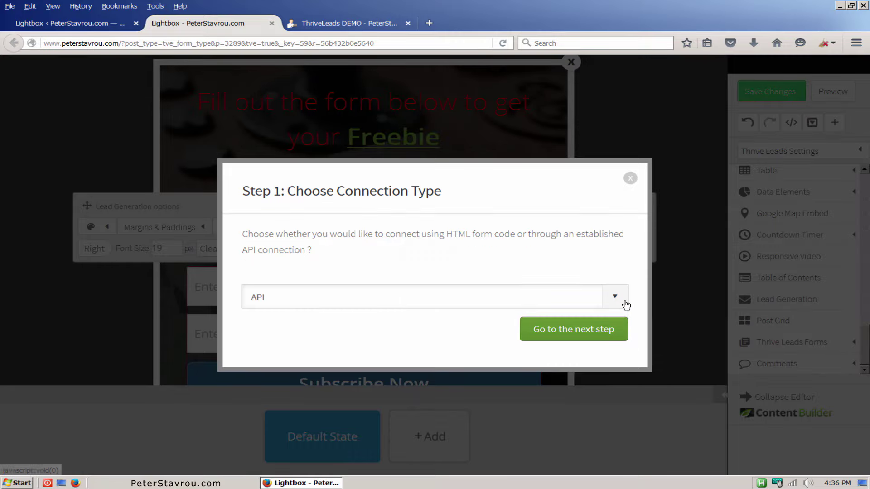
left_click(625, 304)
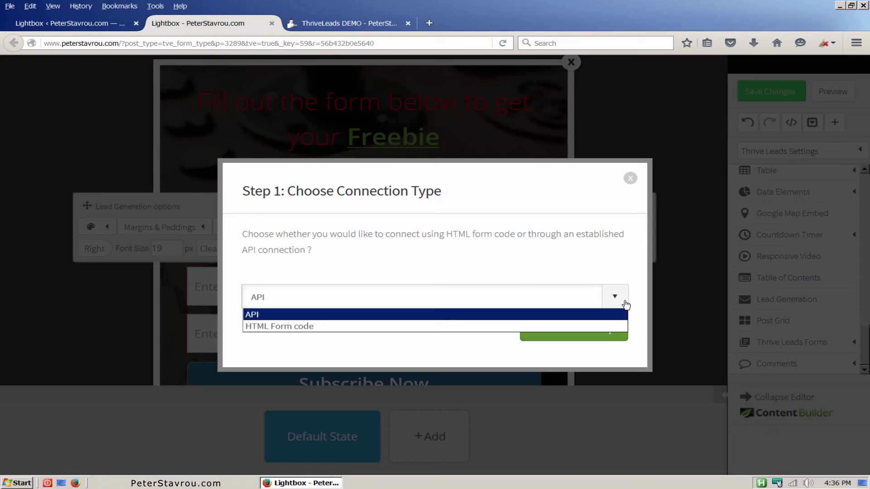
left_click(623, 314)
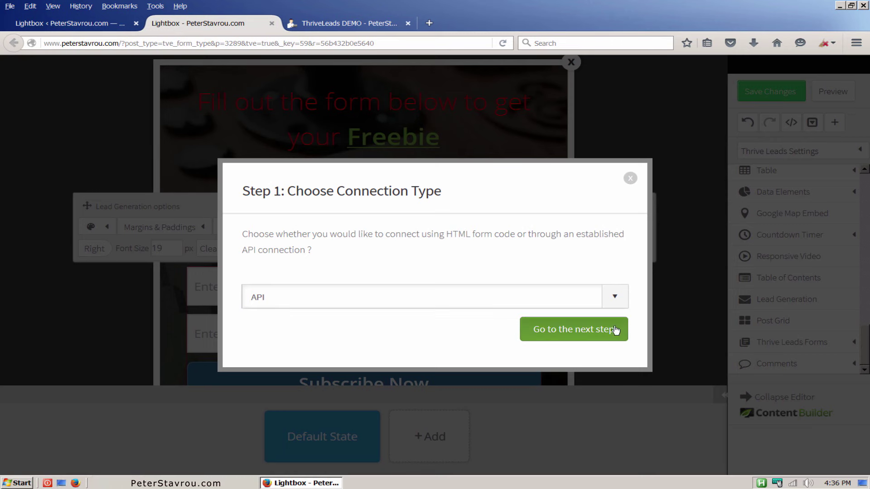
left_click(613, 339)
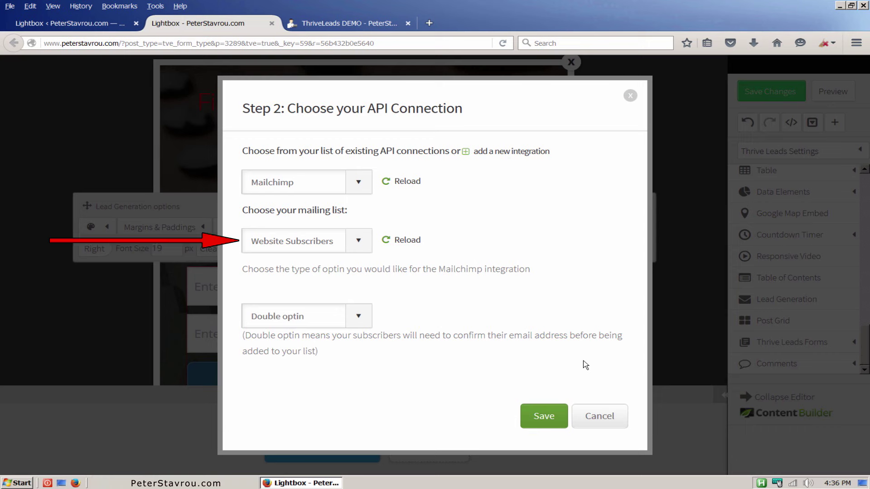
left_click(365, 320)
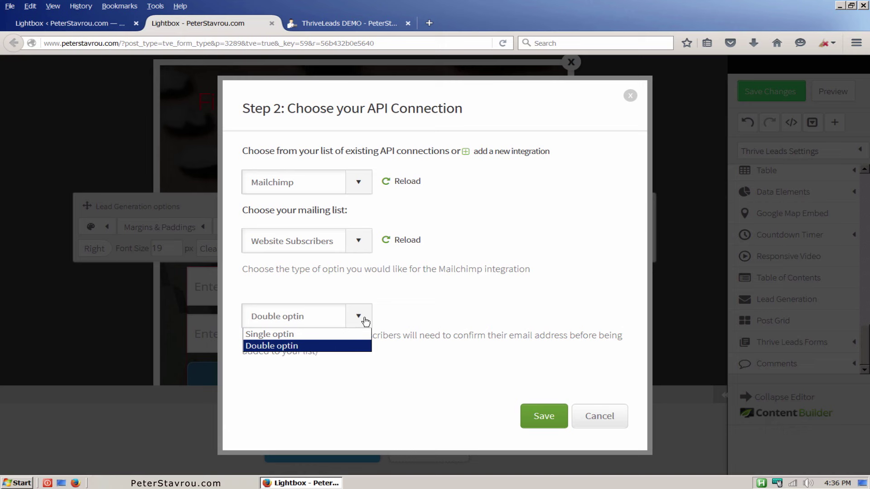
left_click(348, 335)
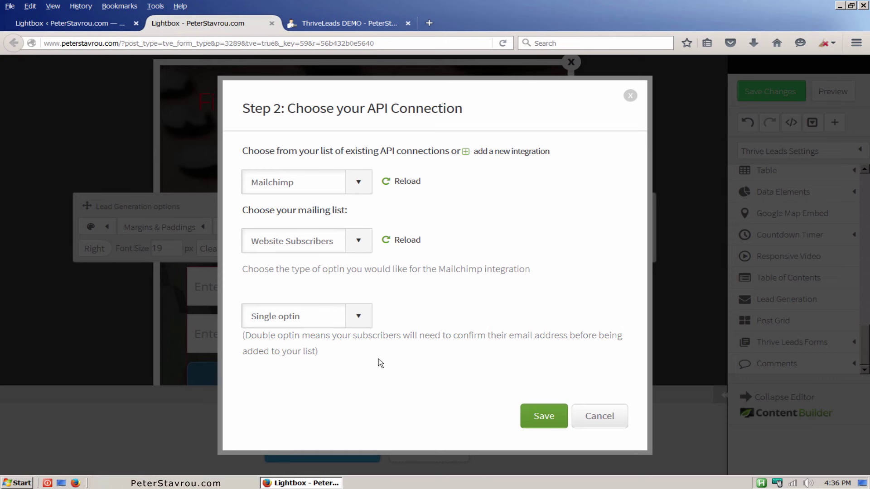
Save the Mailchimp connection and set the Name and Phone Number fields to display on the form.
left_click(544, 424)
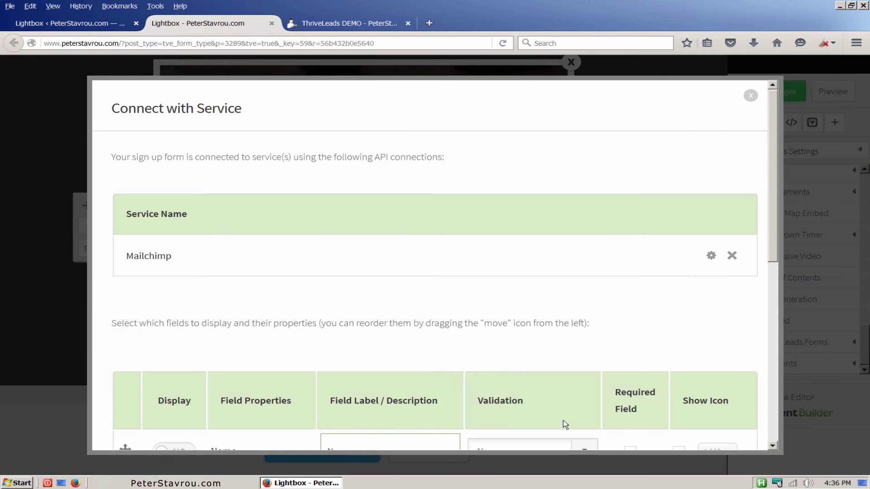
scroll(766, 320, "down", 3)
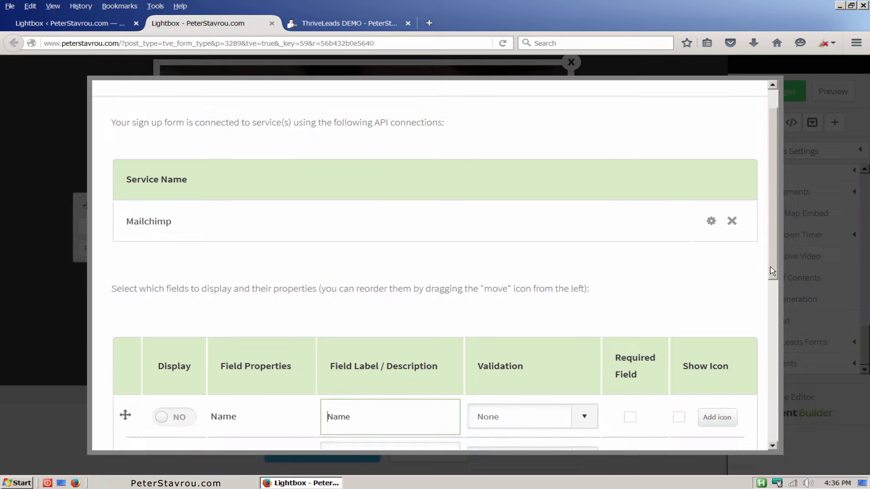
scroll(765, 330, "down", 2)
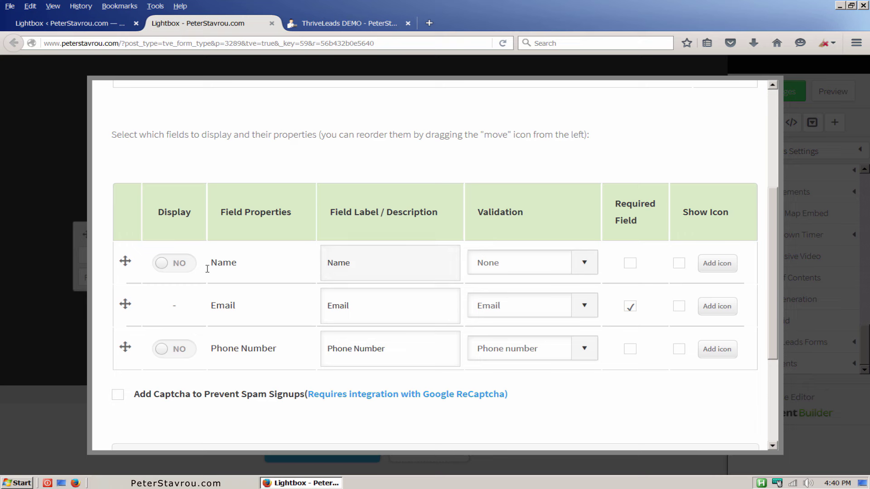
left_click(125, 274)
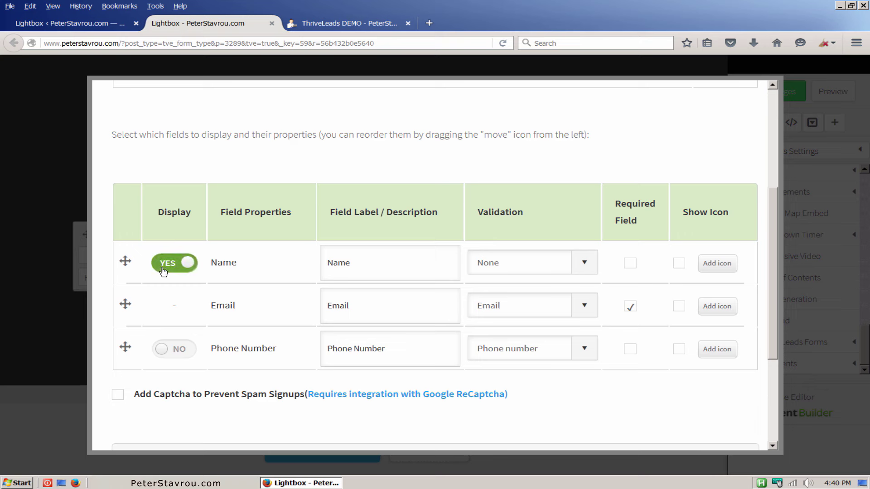
left_click(162, 356)
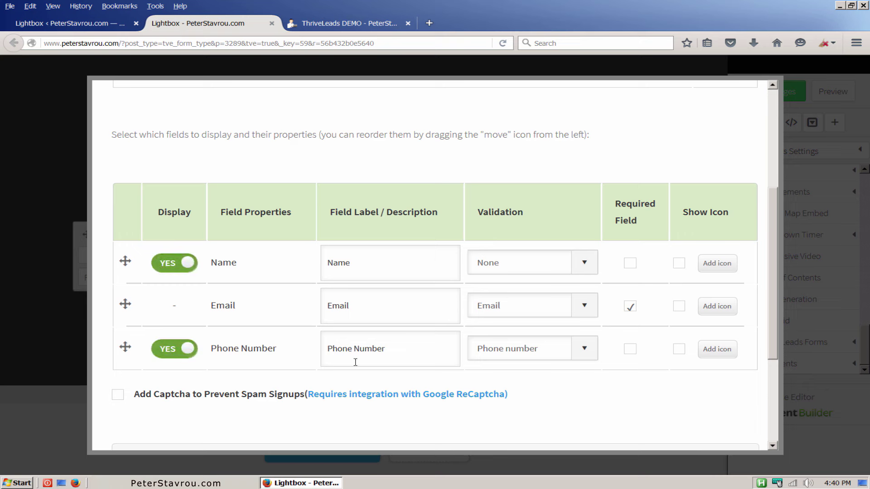
Keep the Thank You Page on Reload current page and save the lead generation settings.
left_click_drag(773, 303, 769, 401)
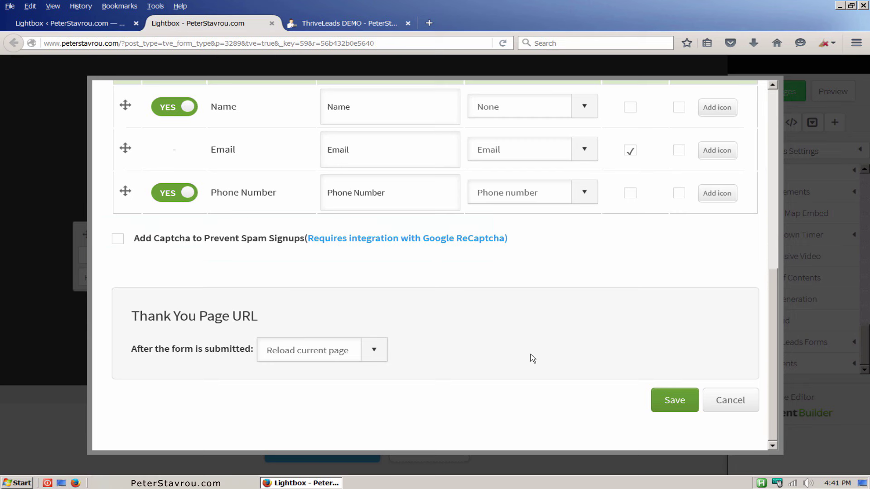
left_click(380, 355)
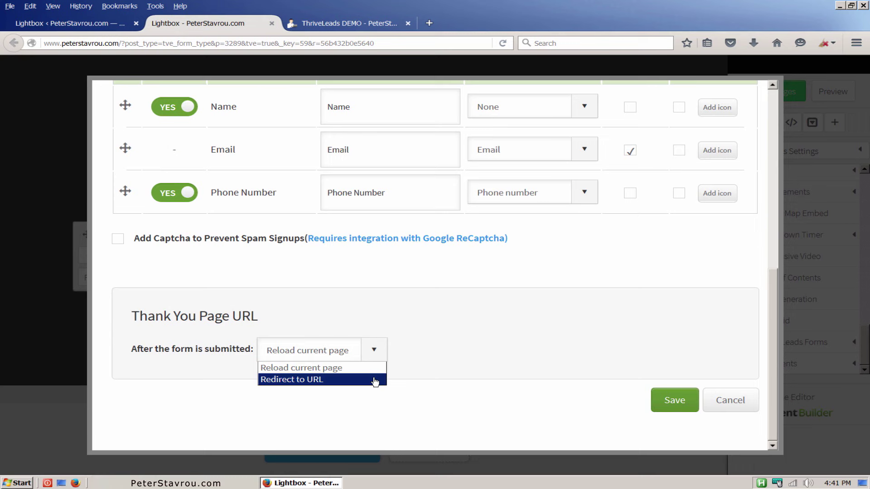
left_click(500, 383)
left_click(674, 411)
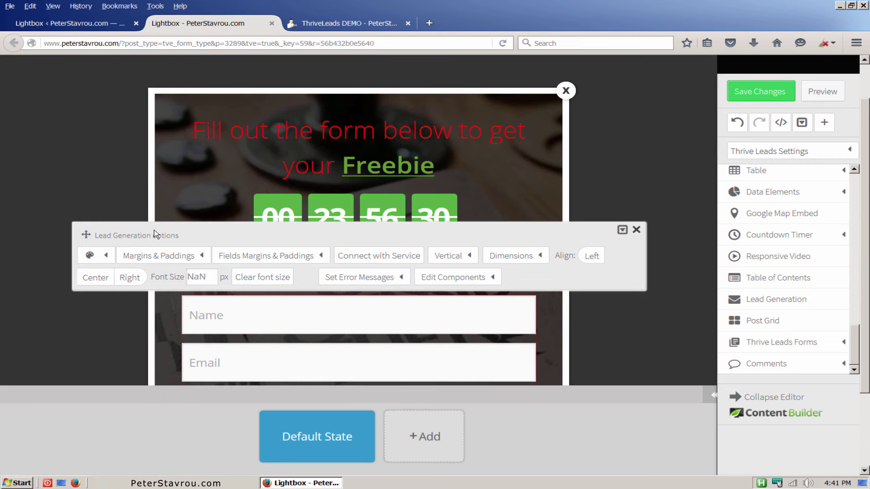
Change the submit button text from 'Subscribe Now' to 'Get Your Freebie!'.
left_click_drag(86, 234, 86, 112)
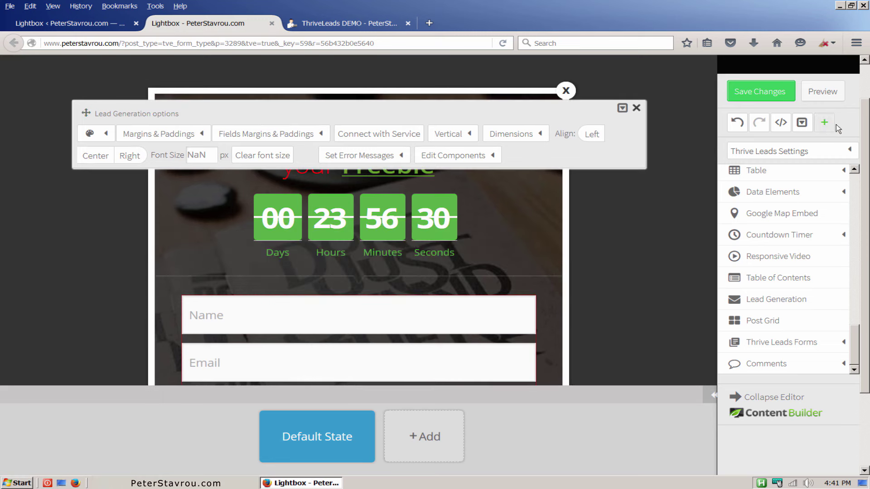
scroll(864, 136, "down", 2)
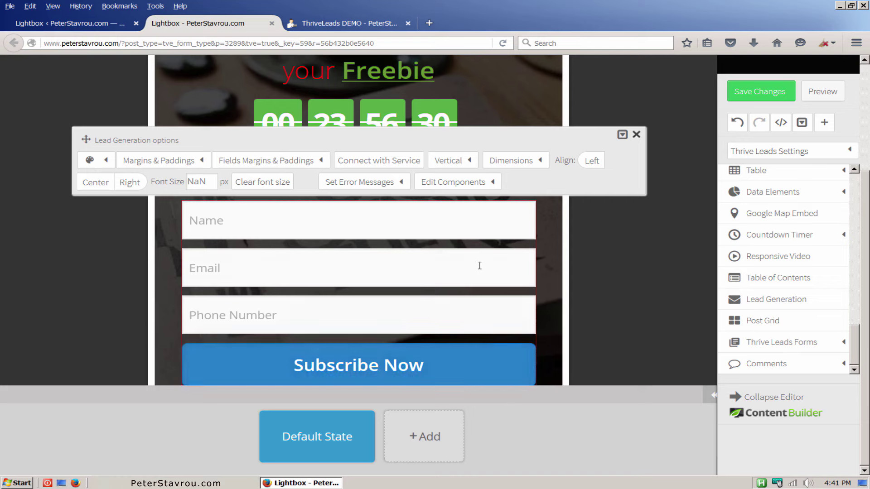
left_click(497, 185)
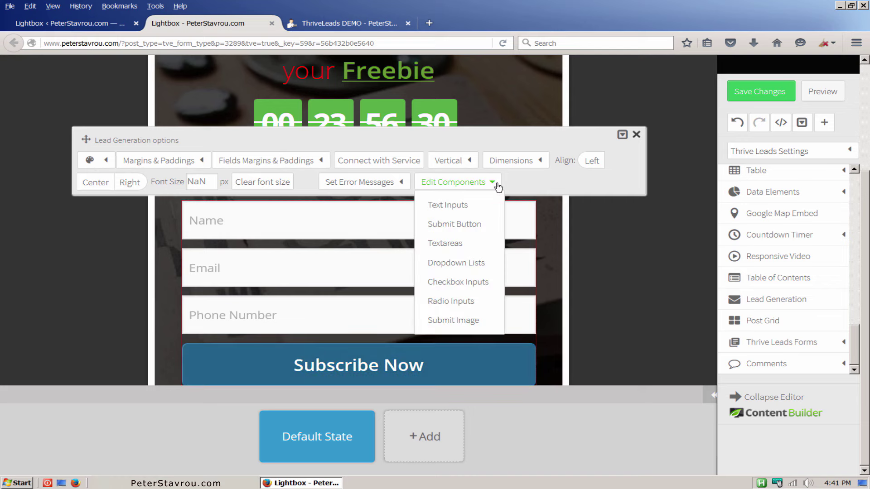
left_click(476, 225)
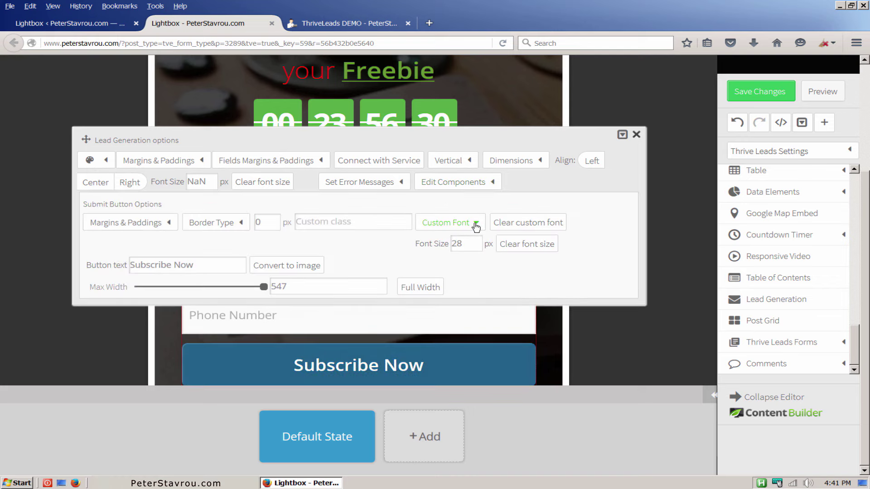
left_click(235, 266)
triple_click(145, 262)
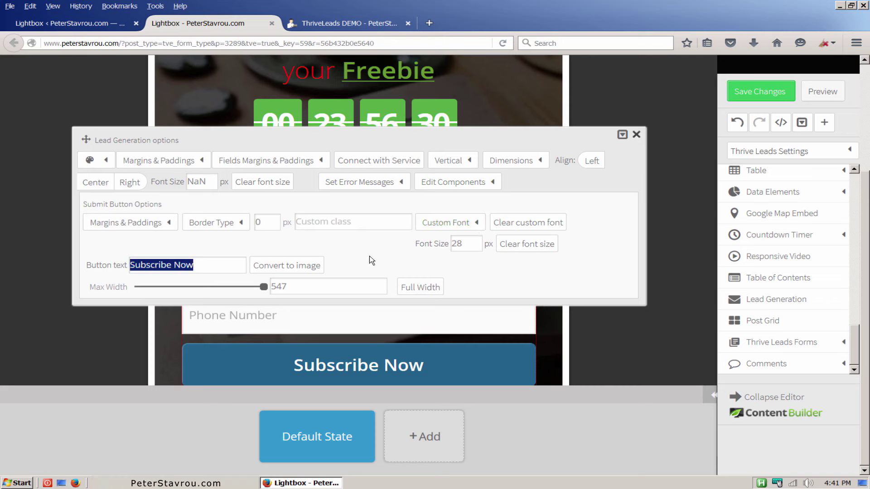
type("Get Your F")
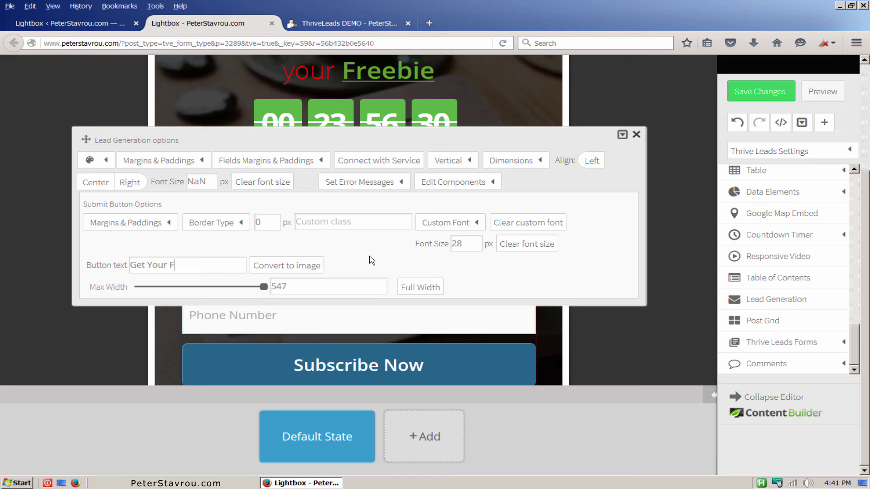
type("reebie!")
key("Return")
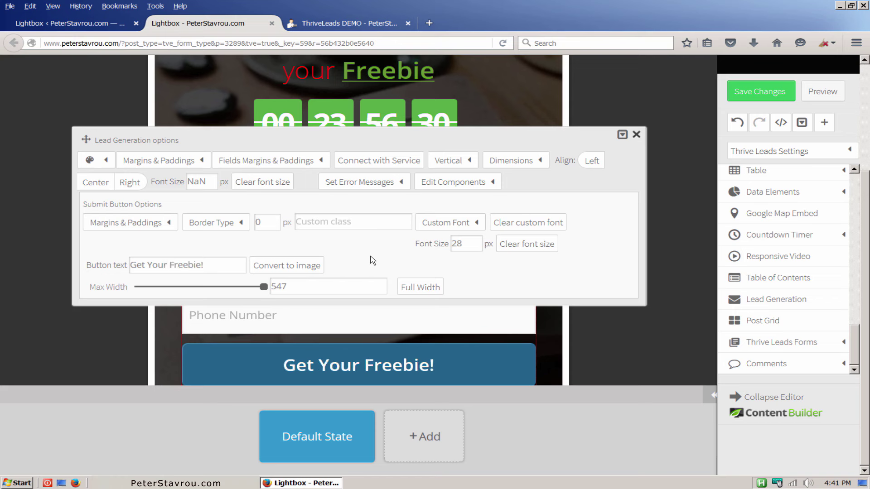
Add an Already Subscribed state that hides the whole form from subscribed visitors.
left_click(638, 135)
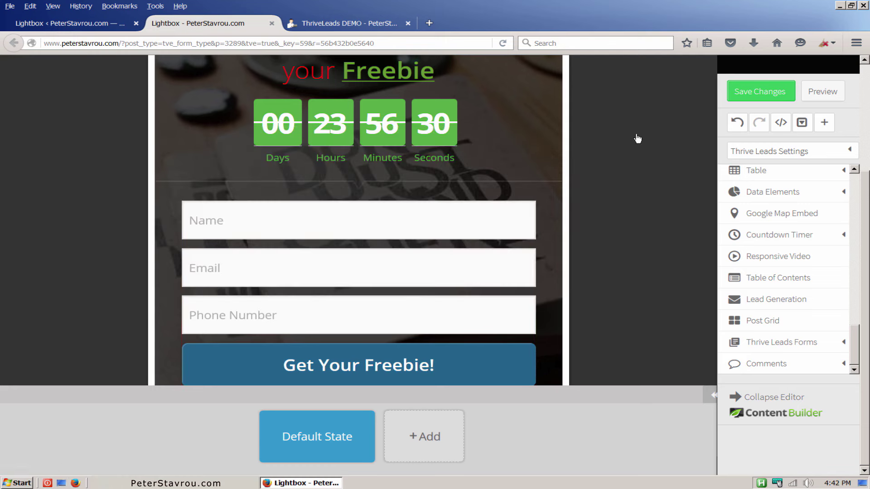
left_click(445, 435)
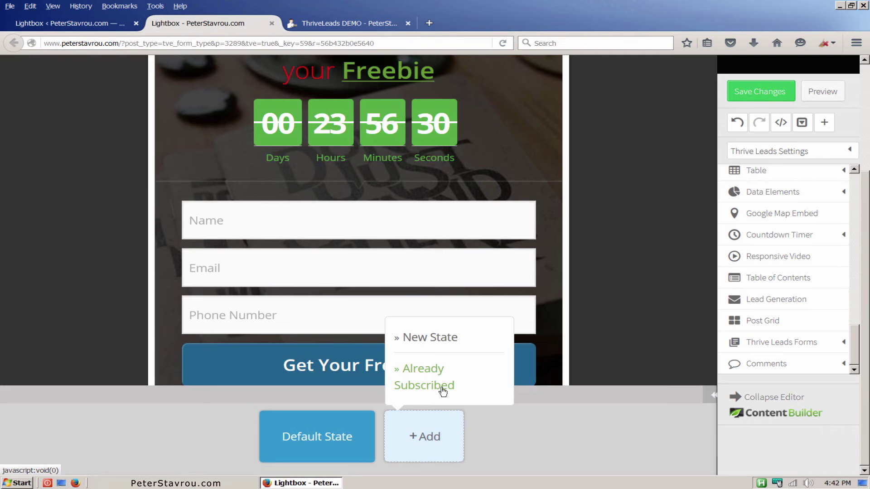
left_click(443, 390)
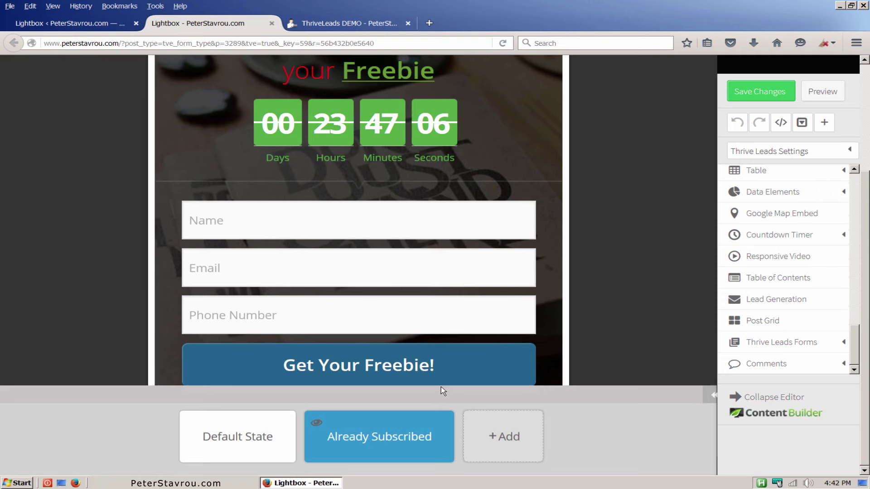
mouse_move(317, 426)
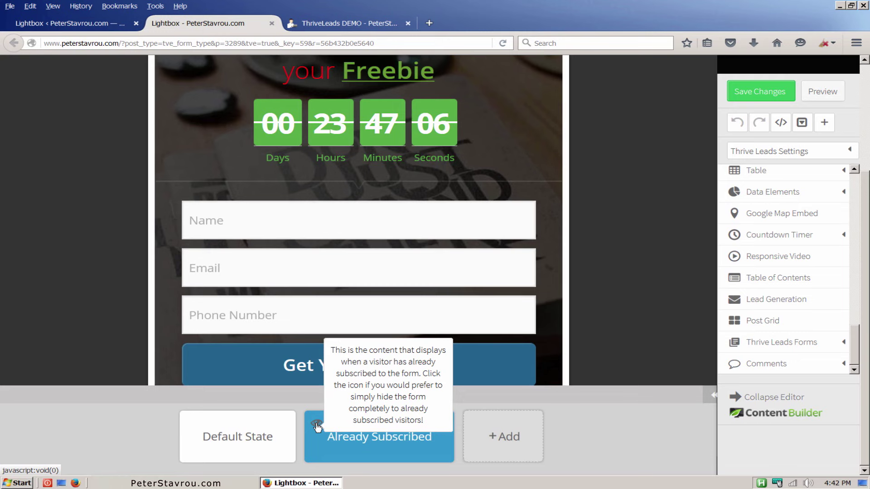
left_click(317, 426)
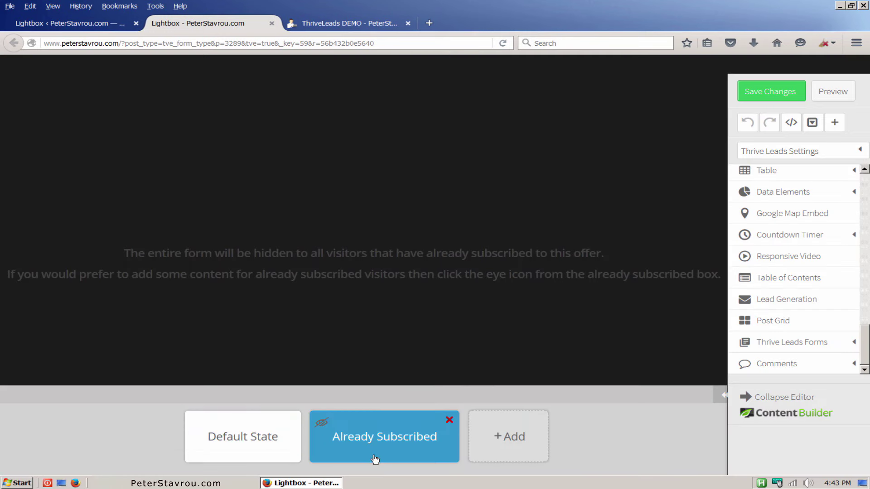
Check the Default State, return to Already Subscribed, and save all form changes.
left_click(278, 454)
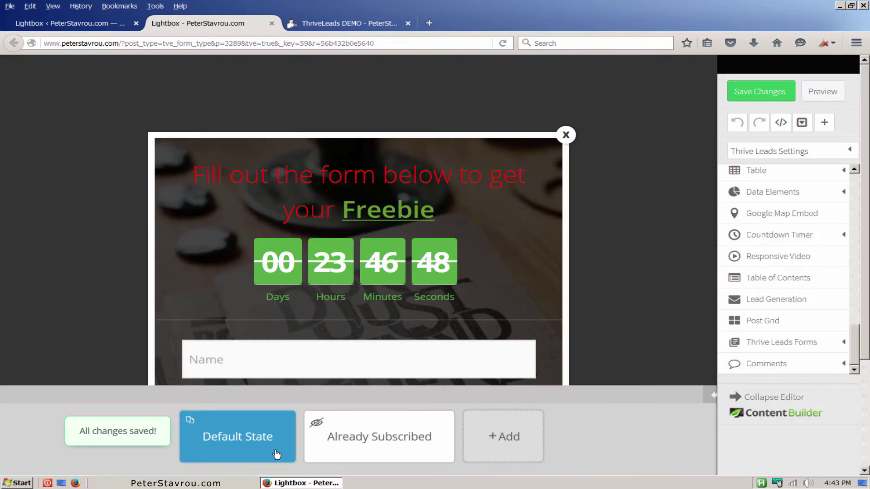
left_click(335, 458)
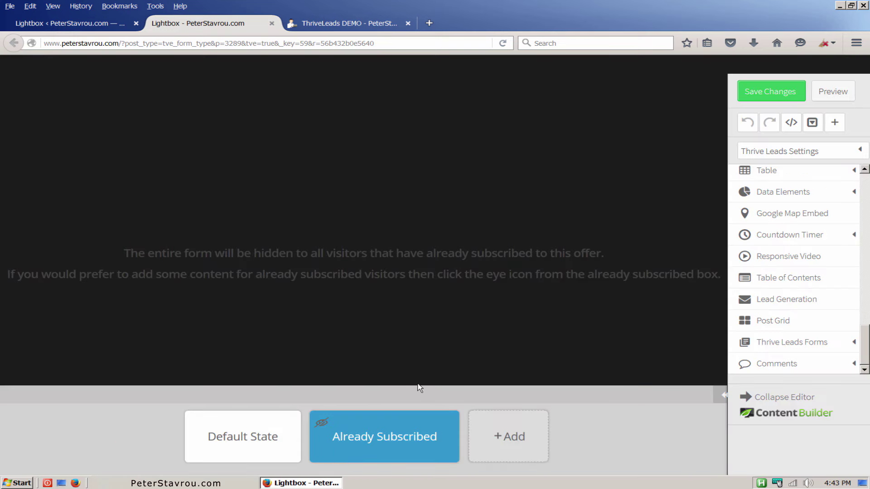
left_click(797, 103)
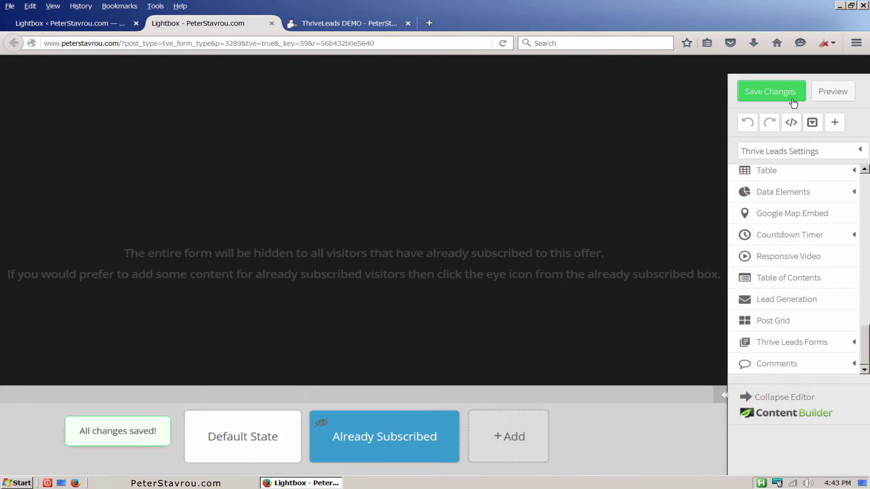
Reload the DEMO page, submit the lightbox form empty to see the required-fields error, then close it.
left_click(364, 26)
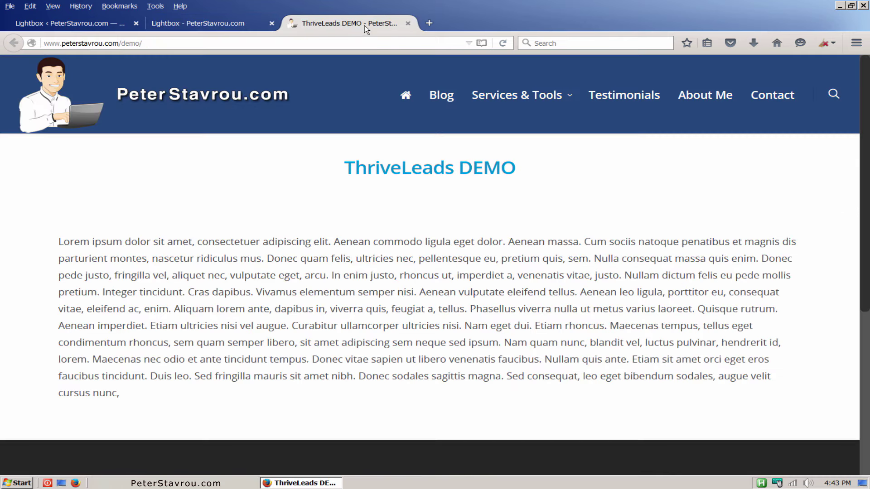
left_click(504, 44)
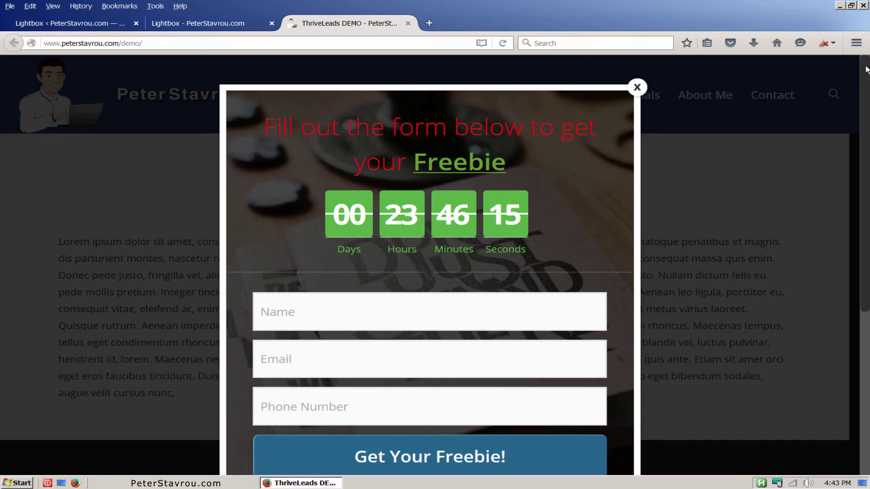
scroll(849, 74, "down", 6)
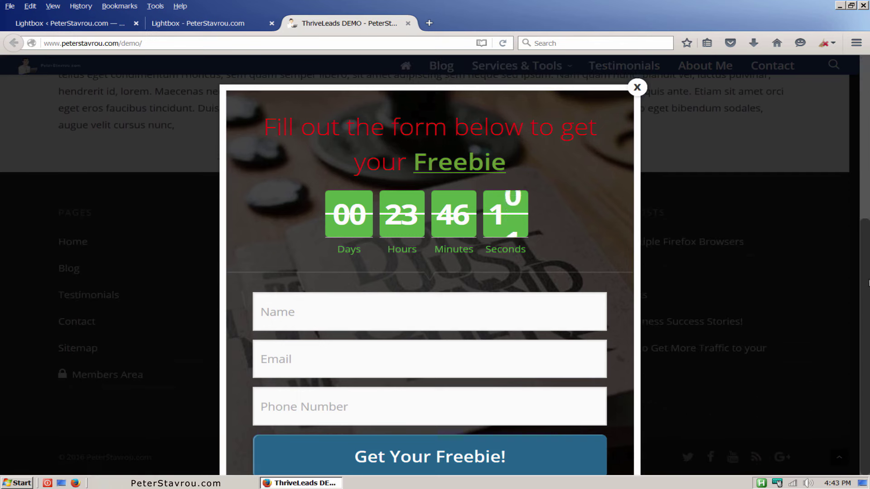
scroll(864, 65, "up", 6)
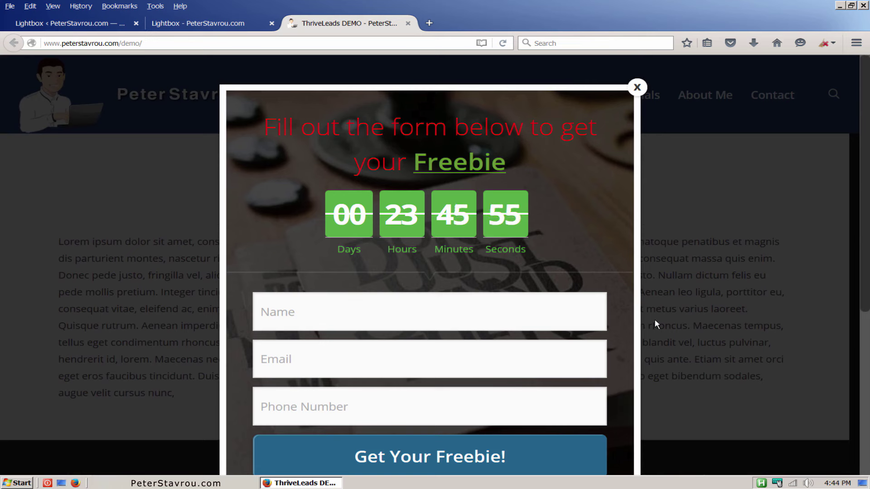
left_click(571, 448)
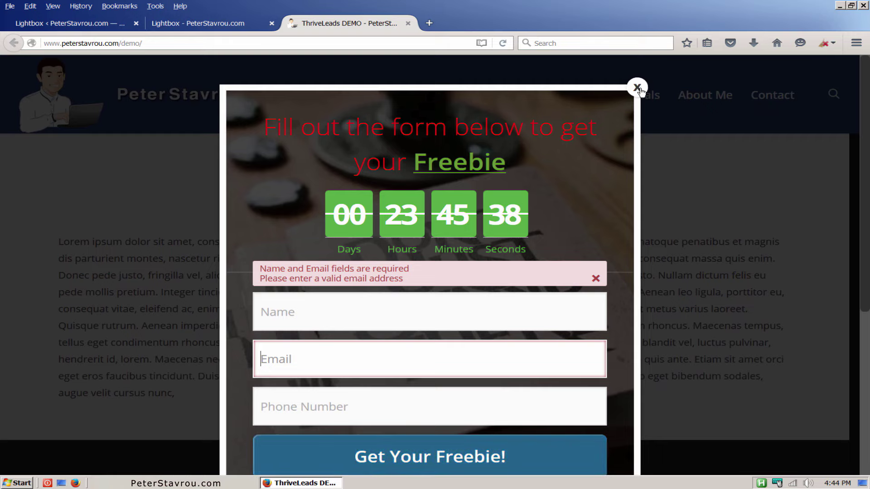
left_click(638, 87)
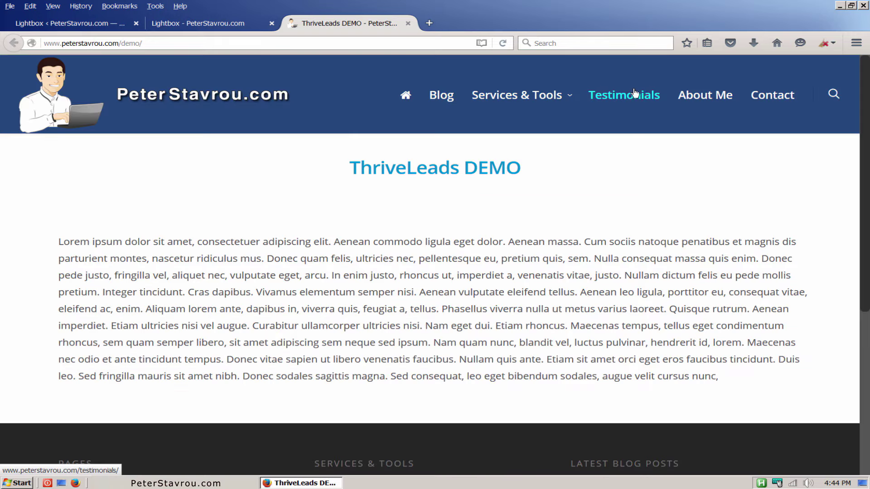
Close the lightbox editor, reload the demo page, and return to the dashboard's Demo lead group.
left_click(250, 26)
left_click(272, 24)
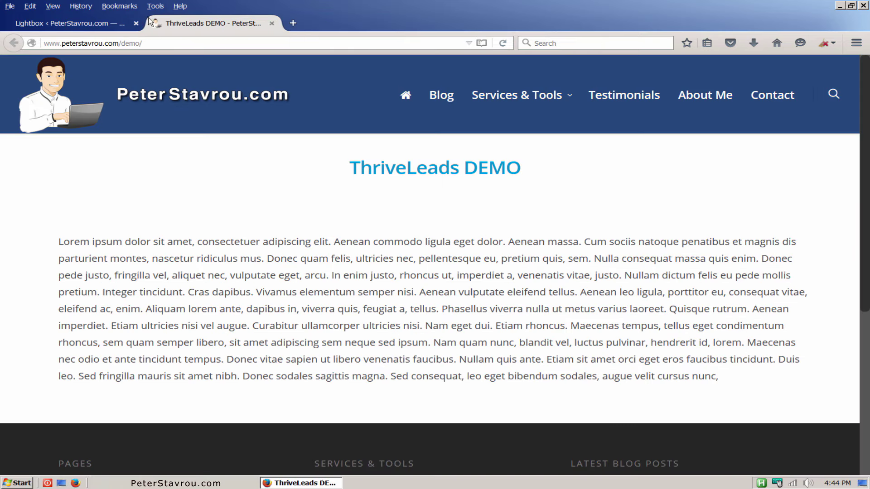
left_click(68, 24)
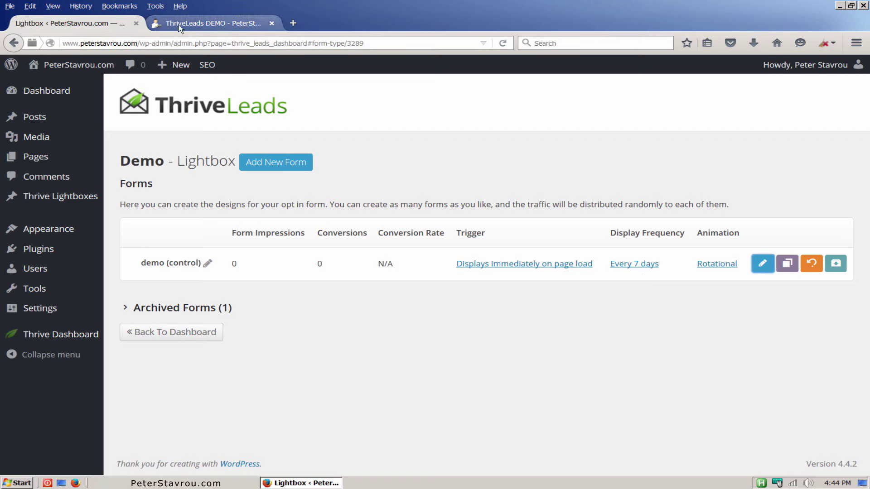
left_click(185, 24)
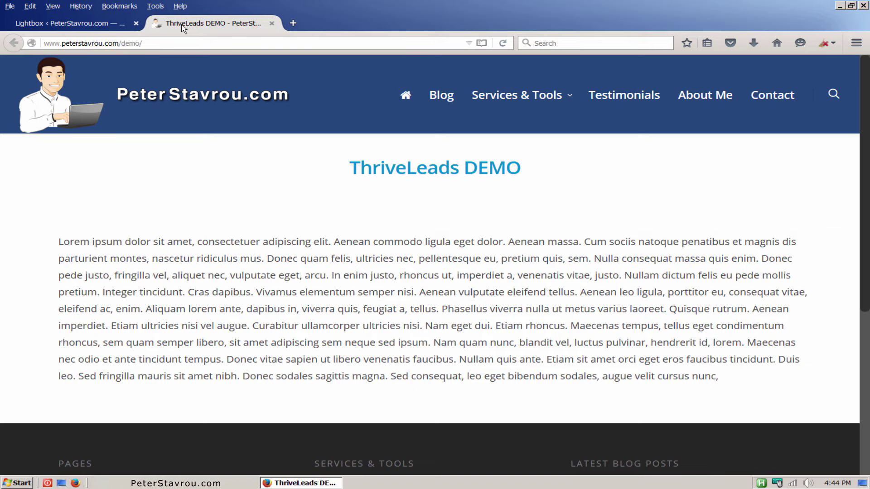
left_click(504, 44)
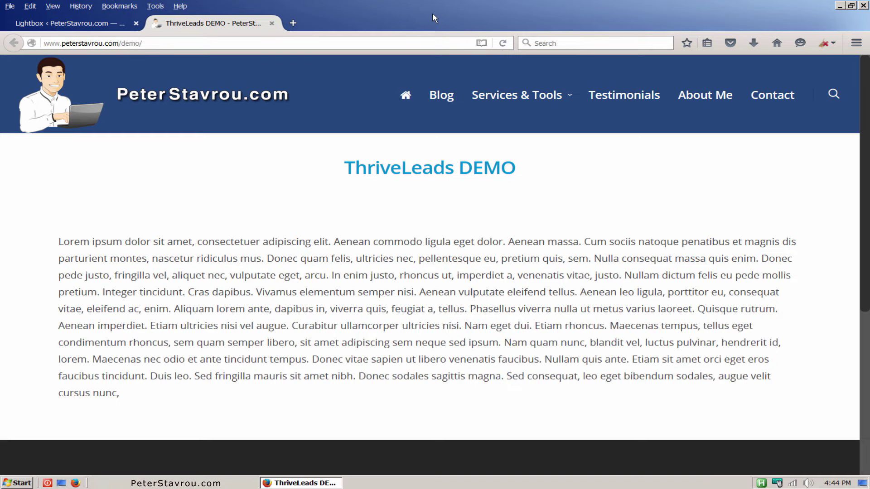
left_click(92, 23)
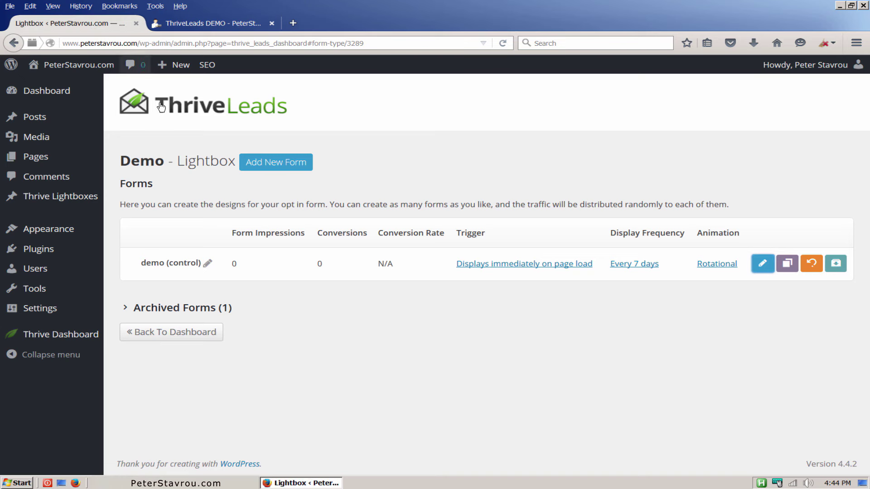
left_click(207, 336)
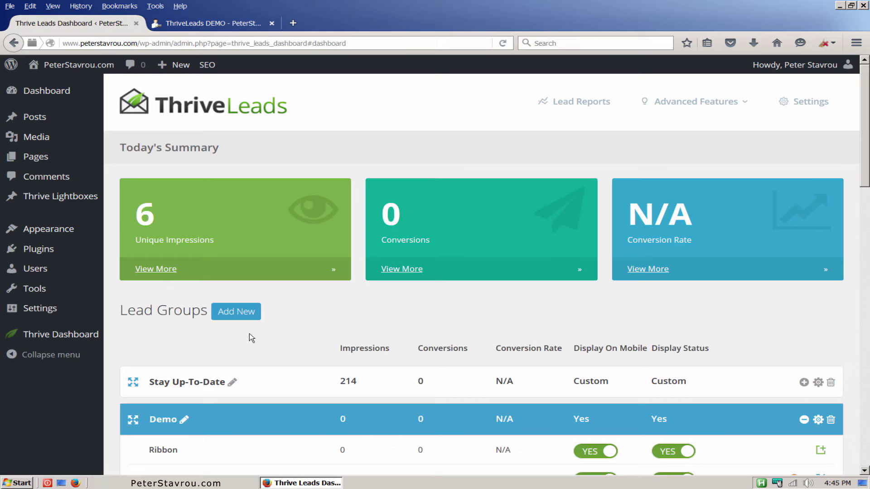
left_click_drag(865, 77, 858, 163)
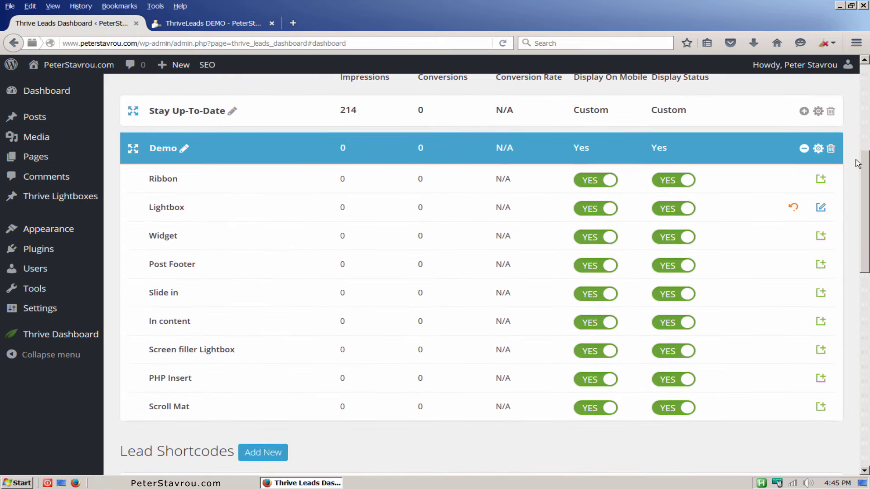
Create a new Ribbon form named 'demo' in the Demo group.
left_click(823, 180)
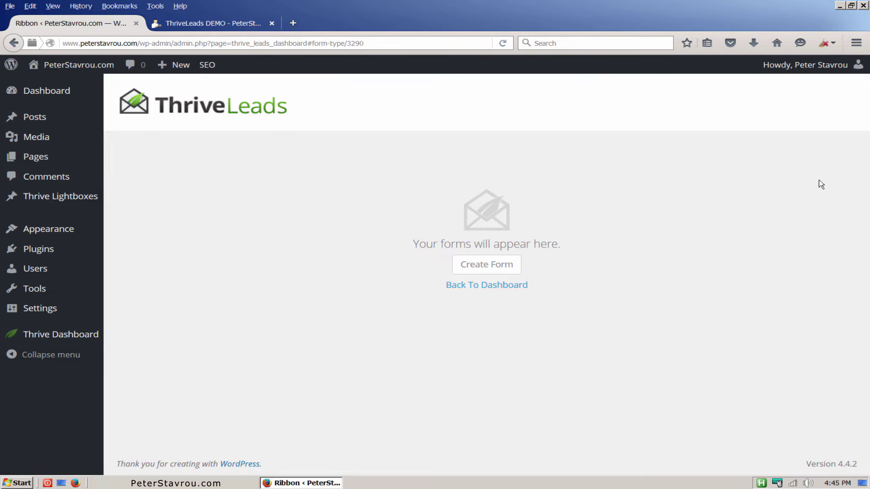
left_click(516, 266)
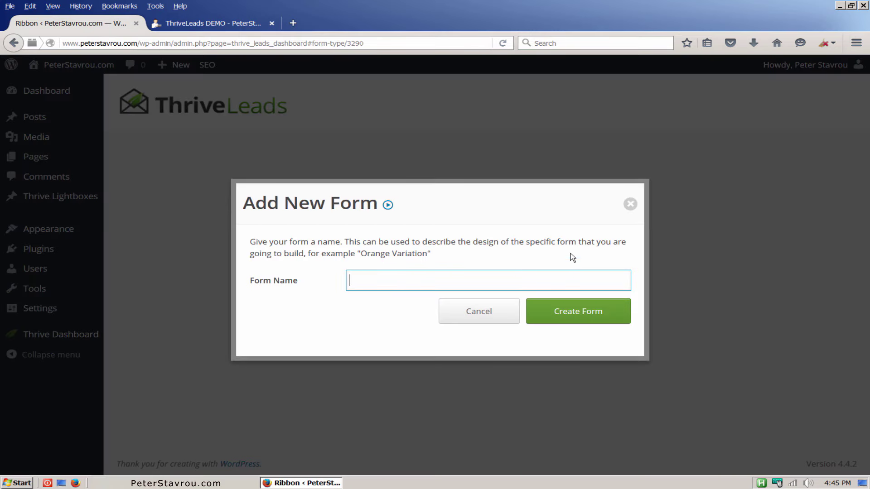
type("demo")
left_click(617, 311)
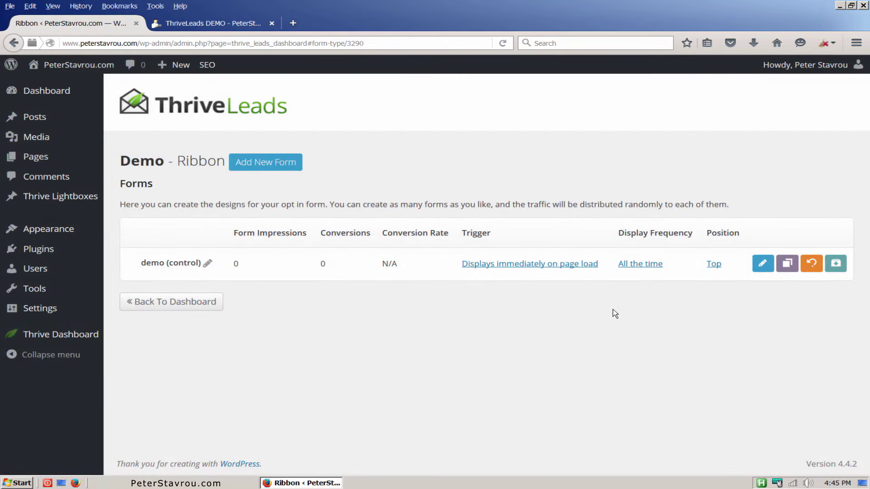
Keep the demo ribbon's page-load trigger and change its position from Top to Bottom.
left_click(597, 268)
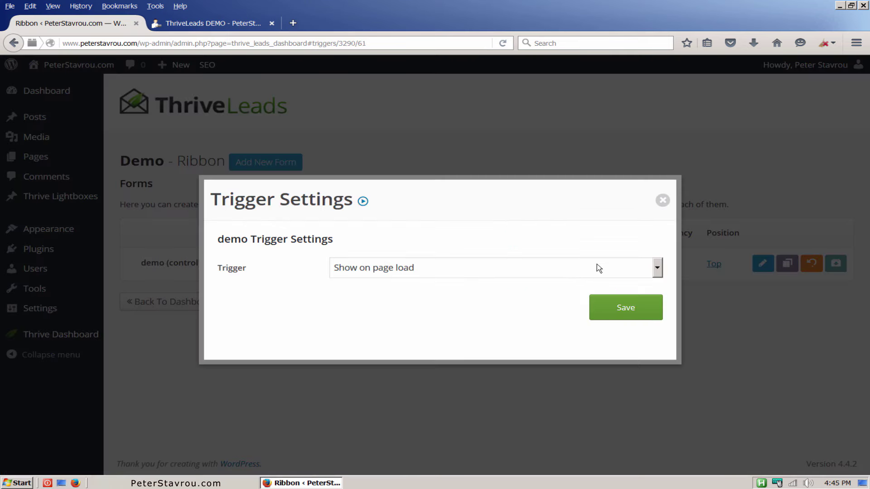
left_click(657, 270)
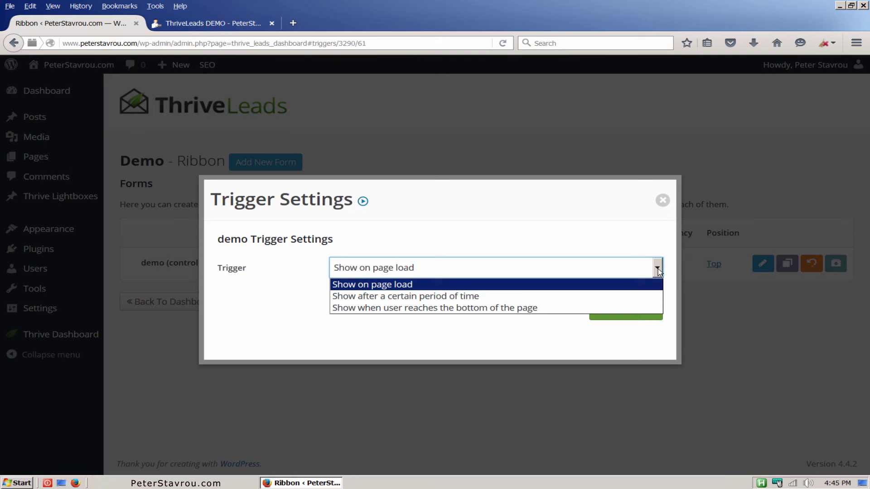
left_click(658, 268)
left_click(663, 201)
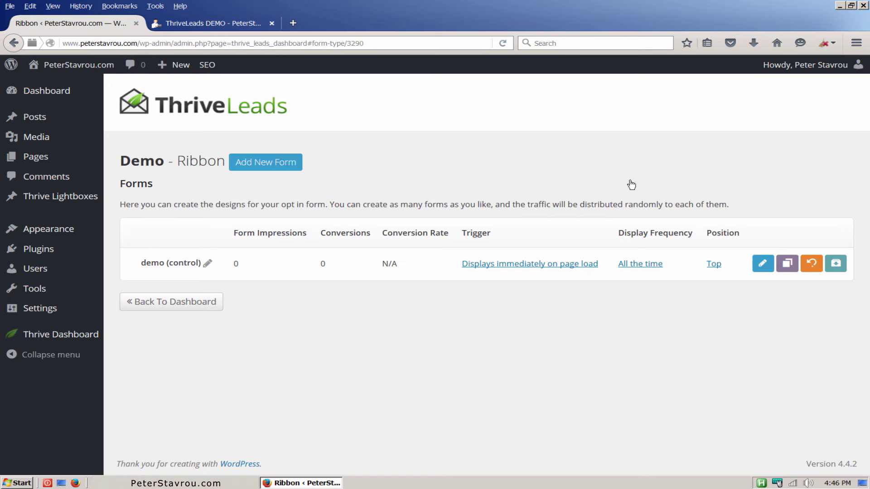
left_click(714, 267)
left_click(657, 271)
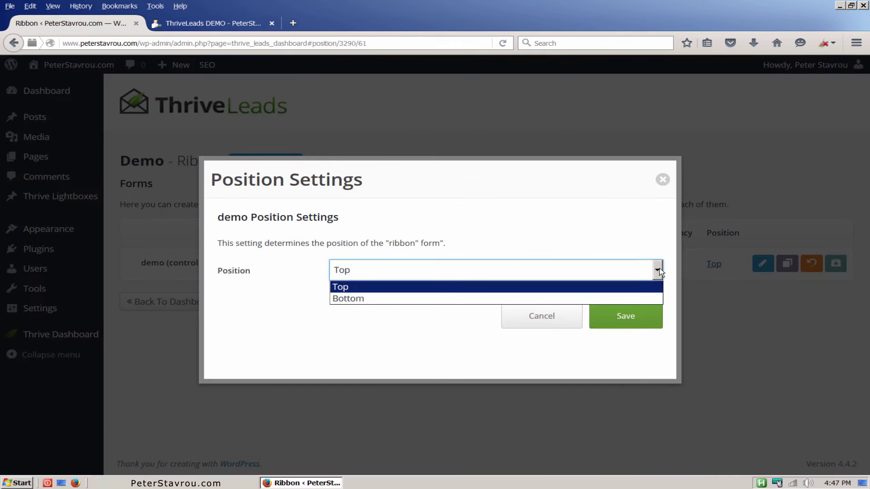
left_click(653, 298)
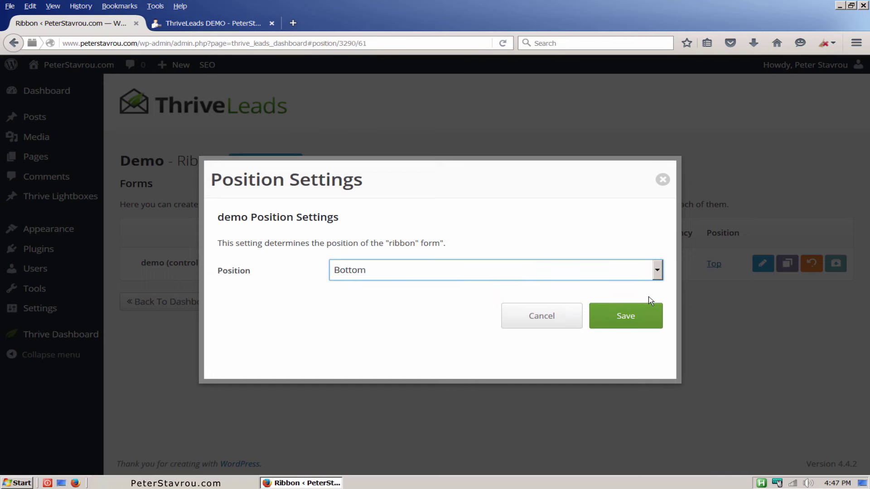
left_click(652, 321)
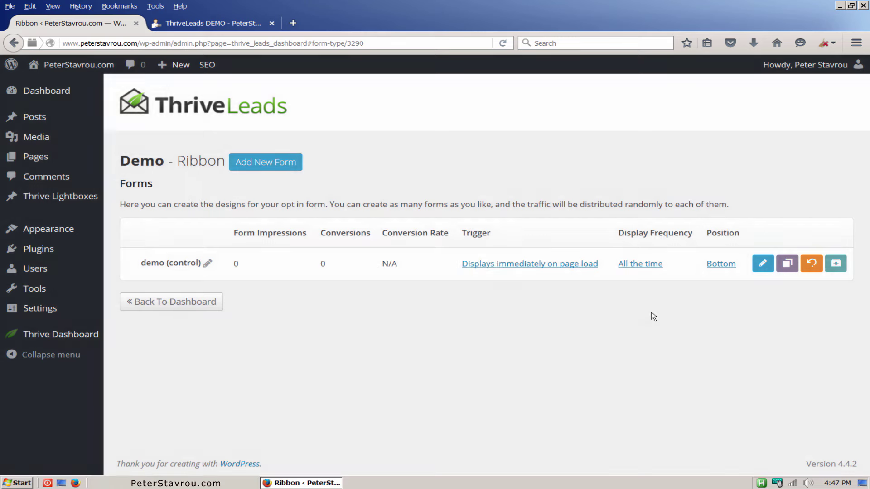
Apply the green Ribbon Set 001 template to the demo ribbon and save the design.
left_click(763, 264)
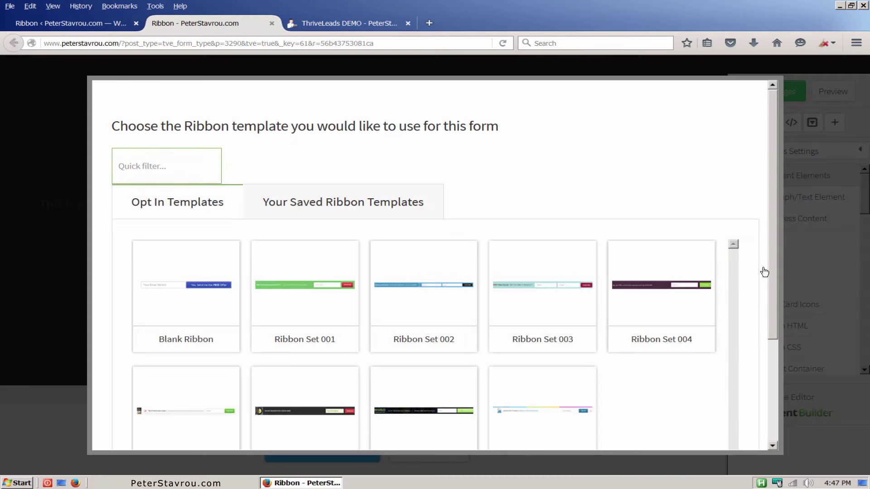
left_click_drag(771, 267, 774, 321)
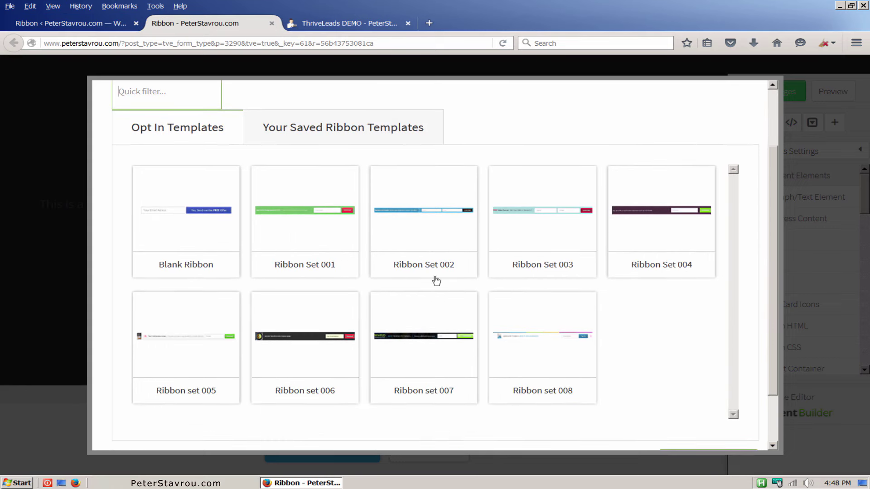
left_click(322, 248)
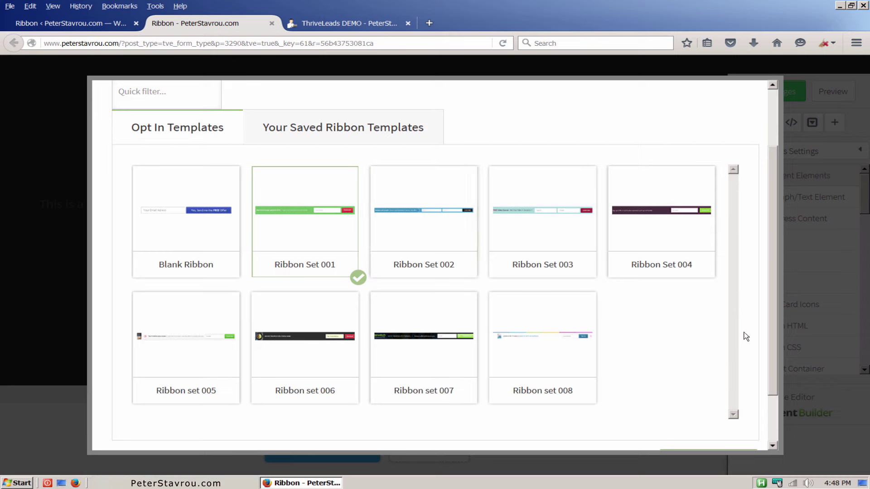
scroll(772, 325, "down", 3)
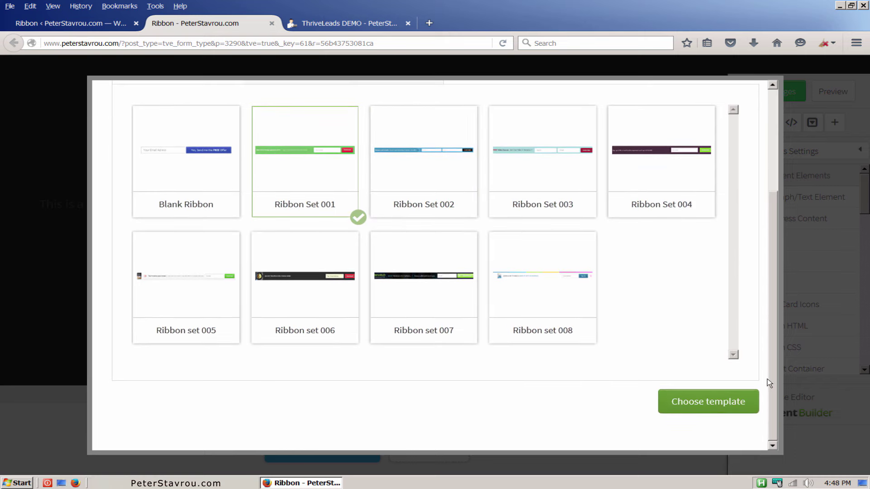
left_click(751, 410)
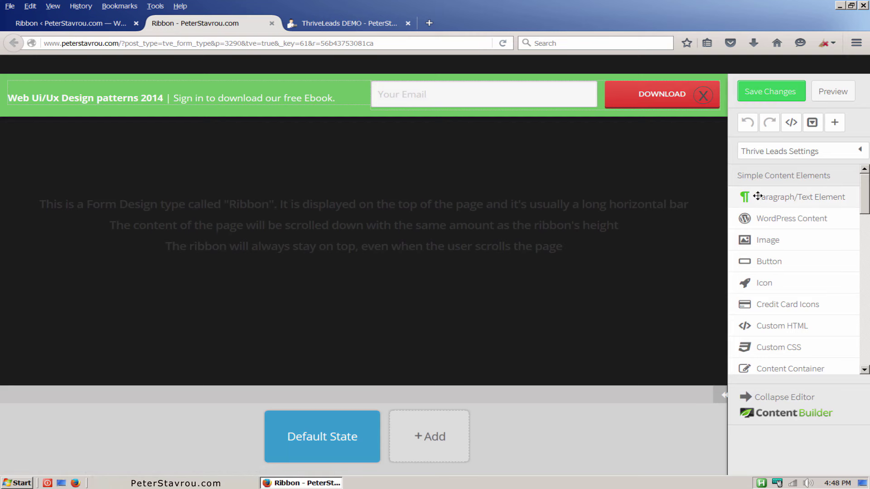
left_click(791, 99)
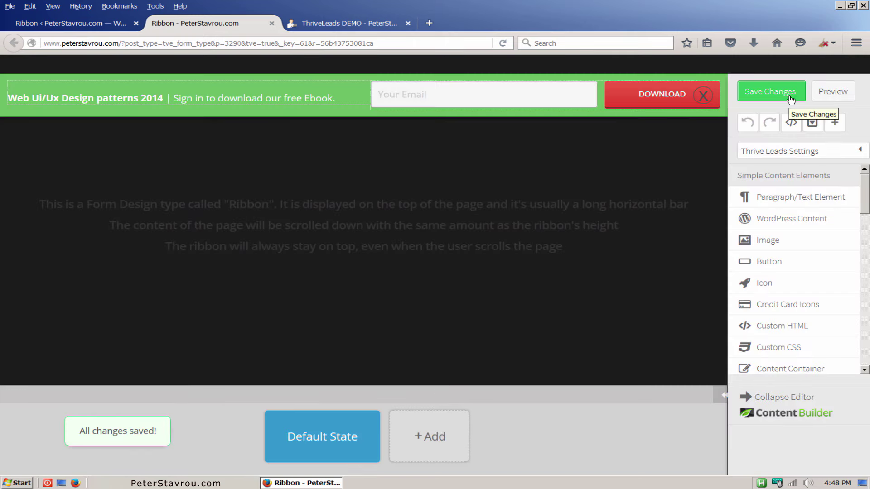
Reload the ThriveLeads DEMO page to see the green ebook ribbon at the bottom.
left_click(370, 25)
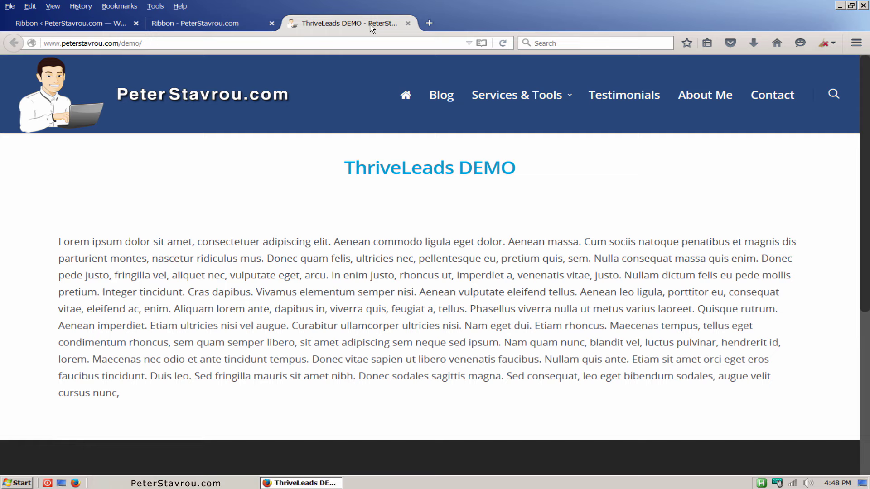
left_click(503, 44)
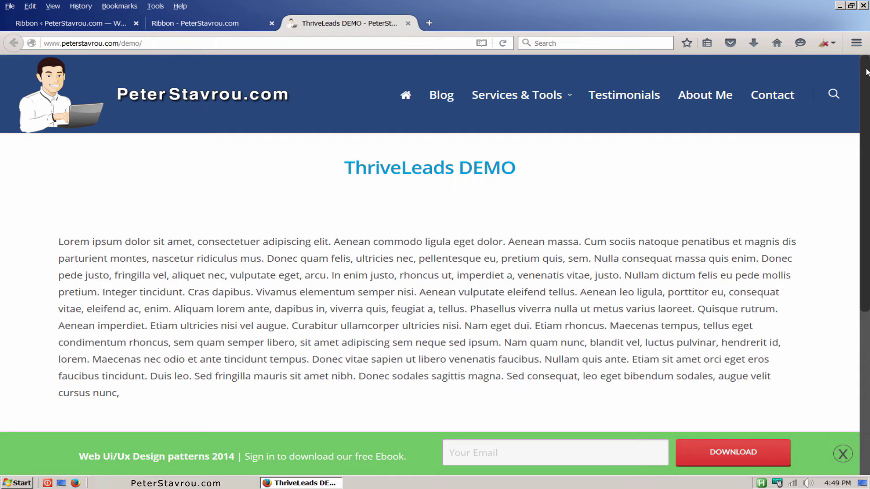
mouse_move(866, 73)
left_mouse_down()
mouse_move(867, 253)
mouse_move(864, 63)
left_mouse_up()
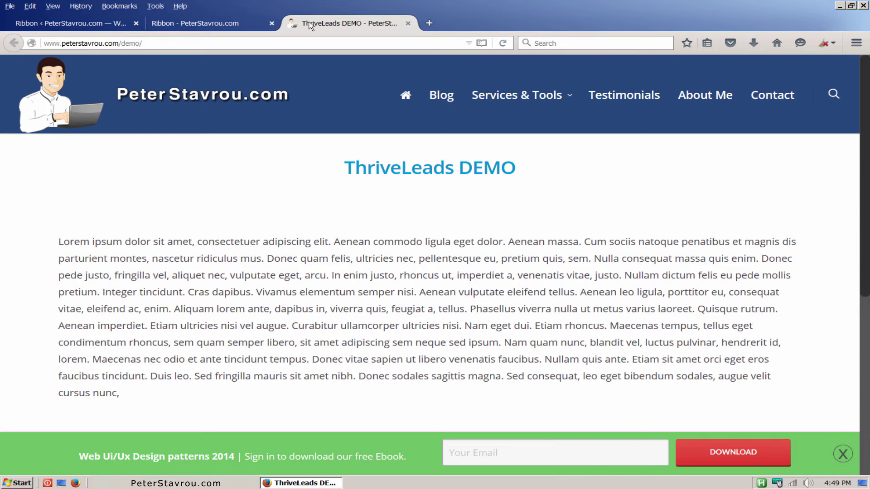
Close the ribbon editor and duplicate the demo ribbon form as 'Copy of demo'.
left_click(221, 25)
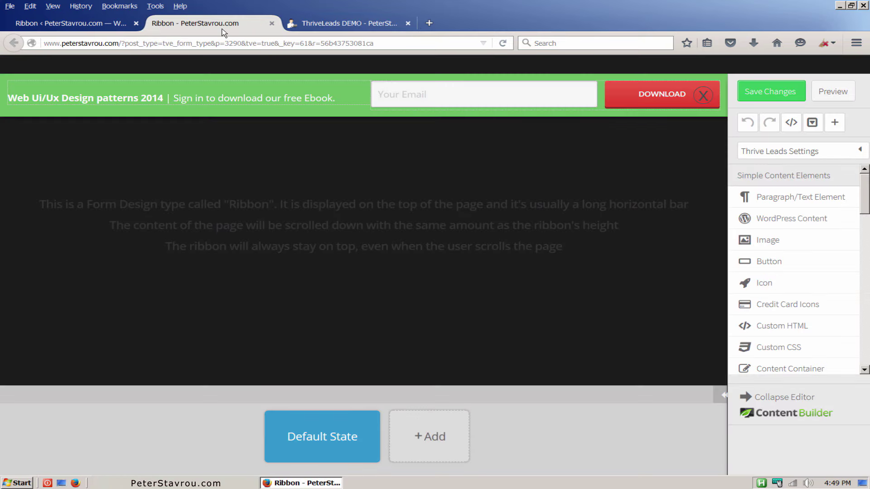
left_click(270, 27)
left_click(102, 26)
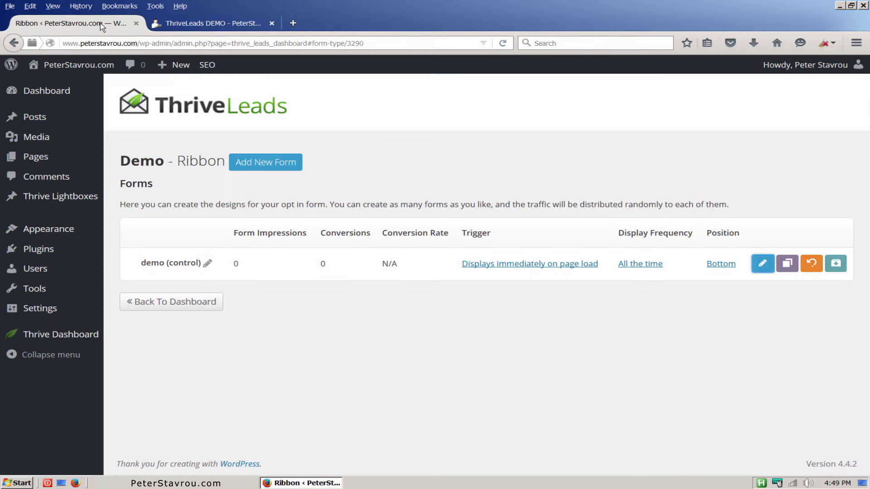
left_click(788, 264)
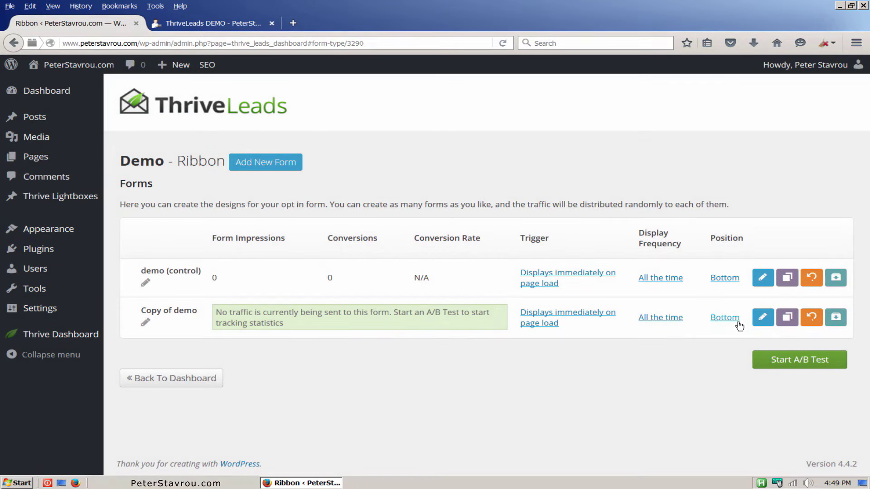
Set the Copy of demo ribbon's position to Top and save it.
left_click(725, 318)
left_click(656, 272)
left_click(633, 286)
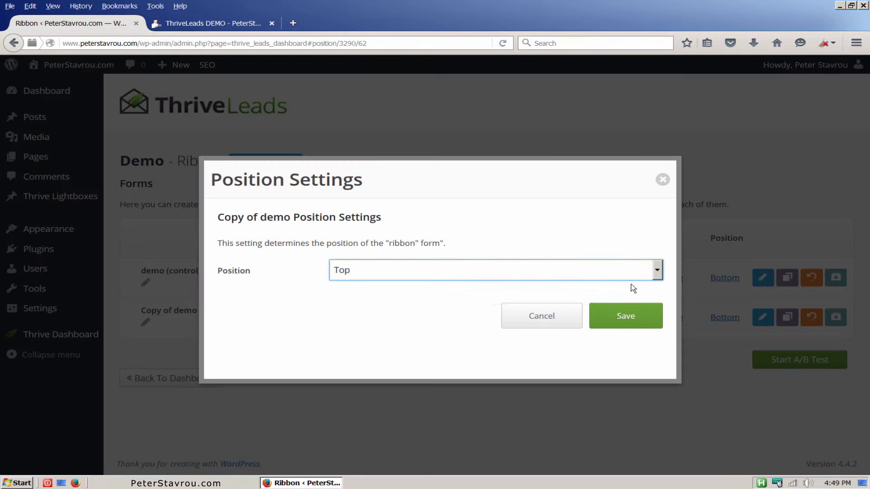
left_click(632, 316)
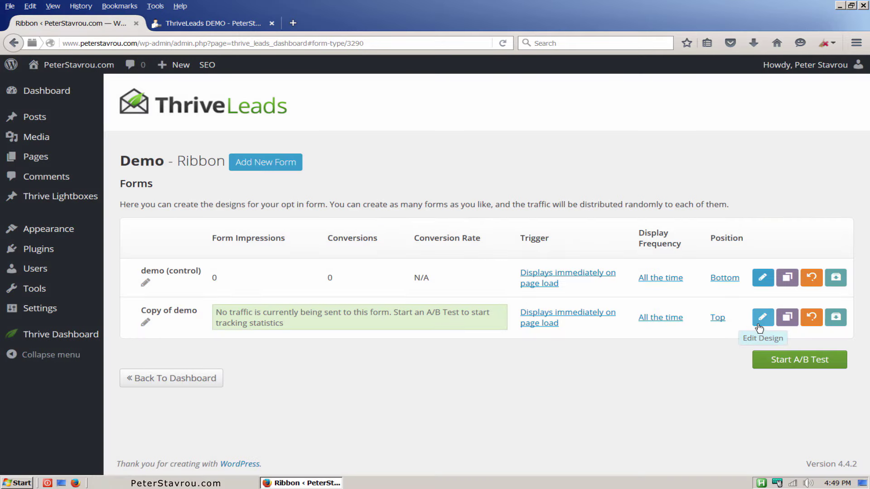
Switch Copy of demo to the blue Ribbon Set 002 template and save the design.
left_click(760, 327)
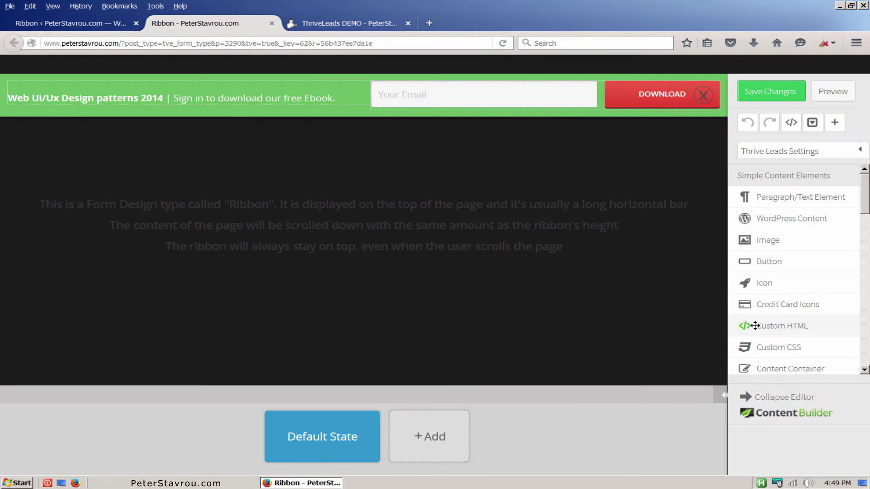
left_click(797, 156)
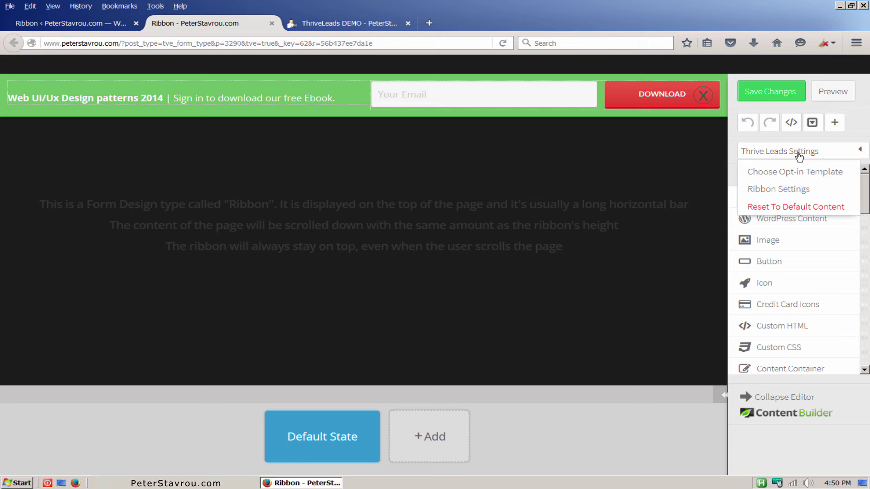
left_click(846, 177)
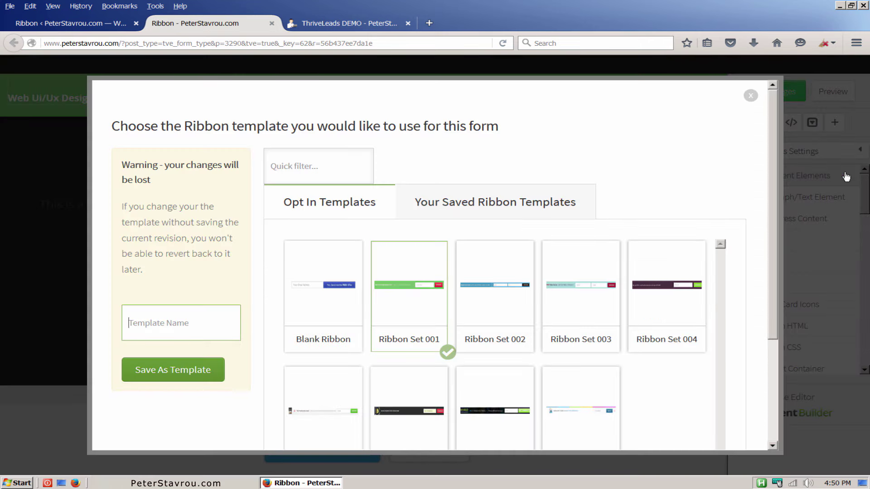
left_click(512, 286)
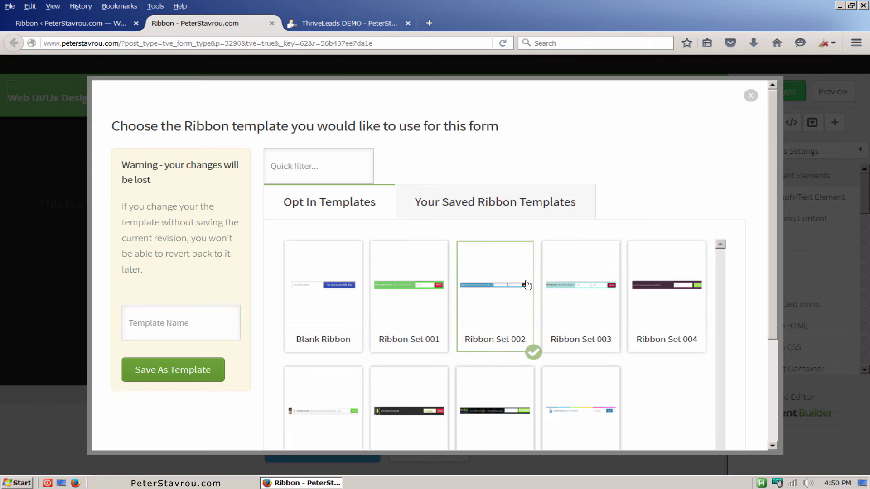
scroll(777, 368, "down", 3)
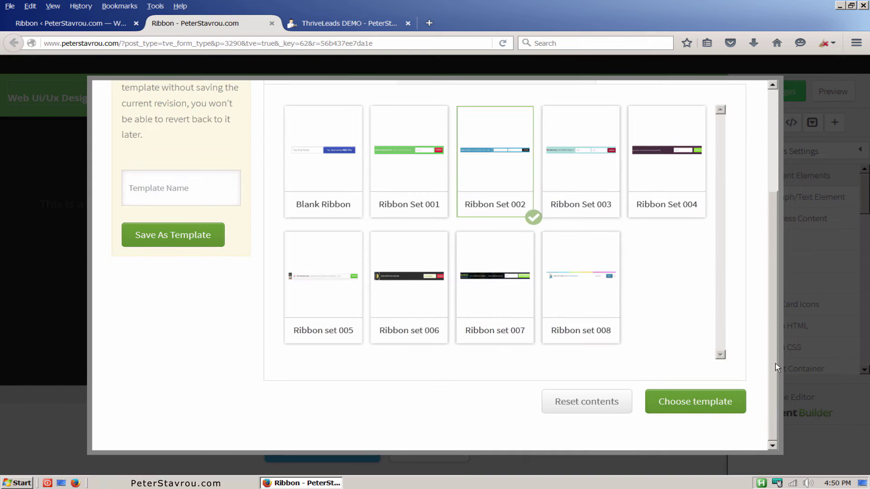
left_click(740, 410)
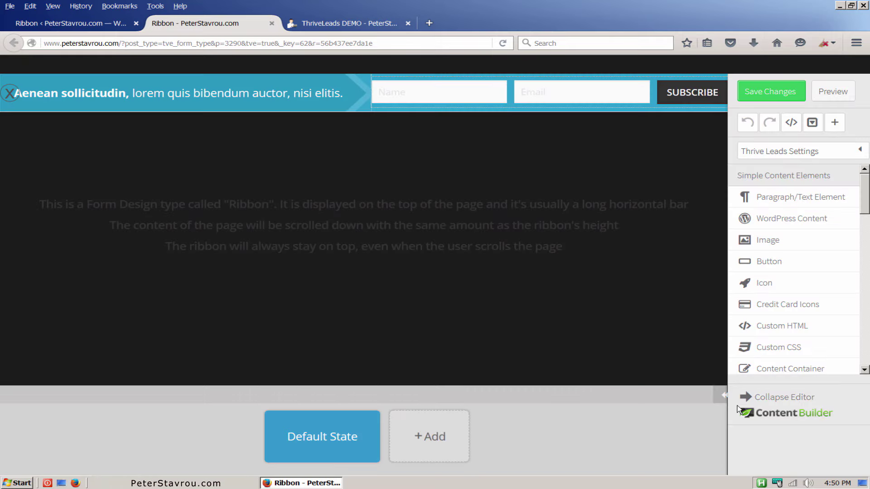
left_click(771, 92)
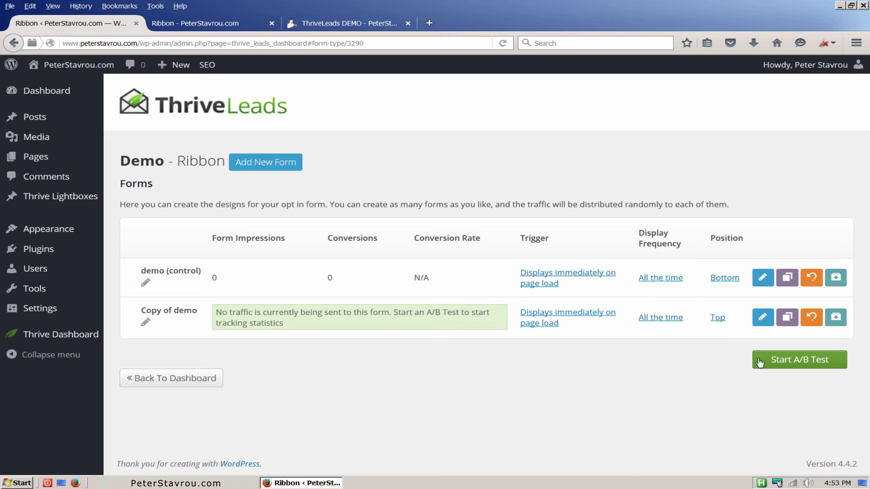
Start an A/B test titled 'Green Vs Blue' with automatic winner selection enabled.
left_click(840, 368)
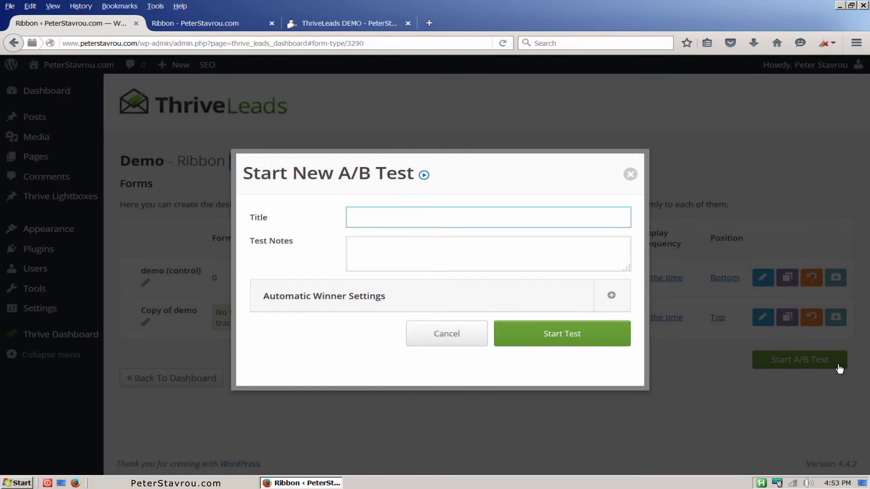
type("Green Vs Blue")
left_click(612, 297)
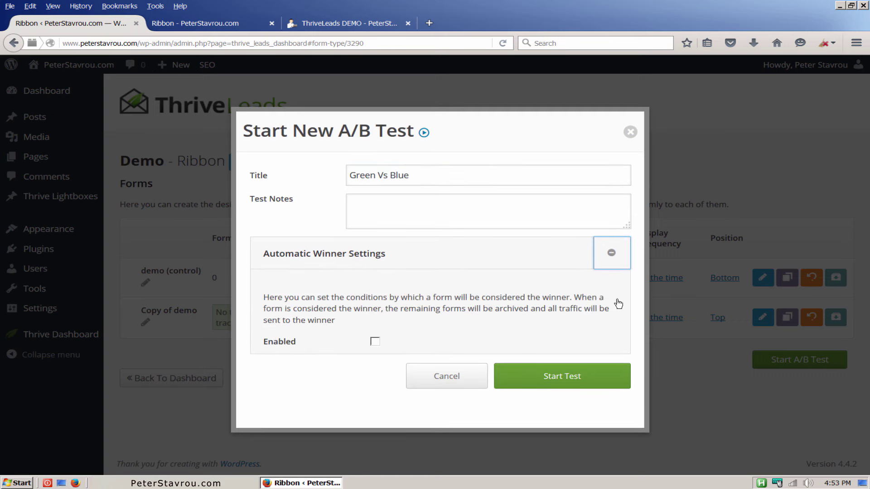
left_click(375, 342)
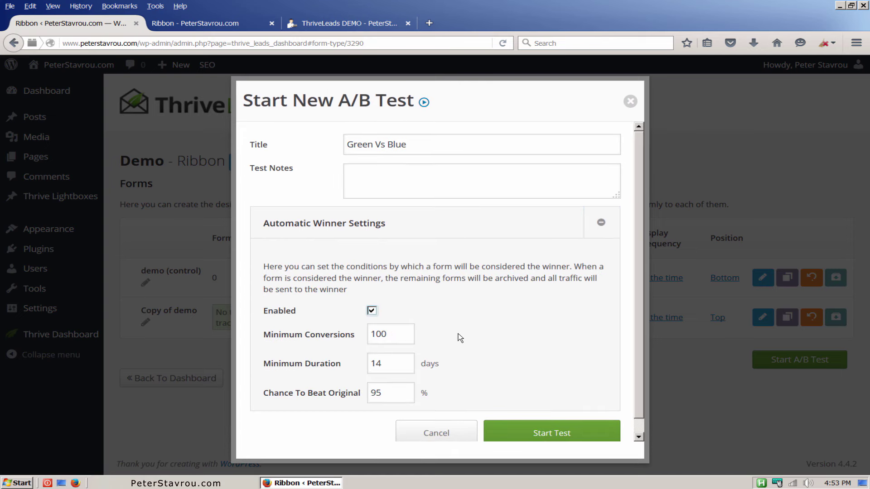
scroll(480, 344, "down", 1)
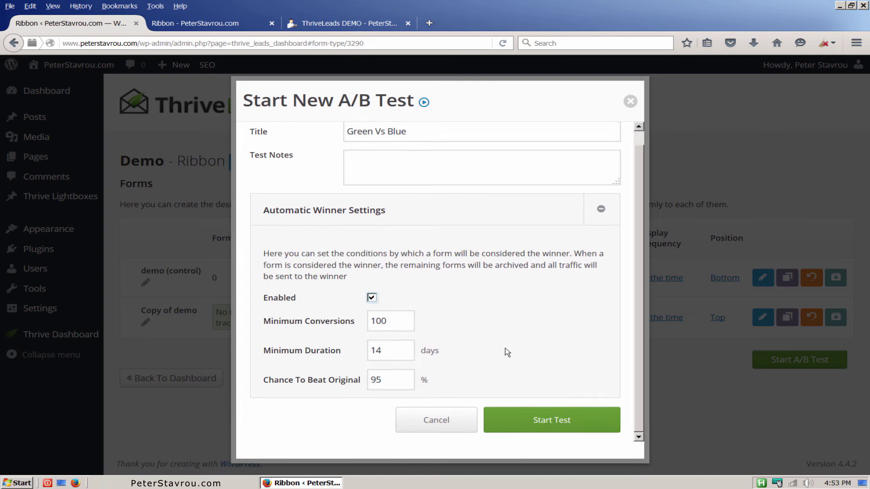
left_click(612, 421)
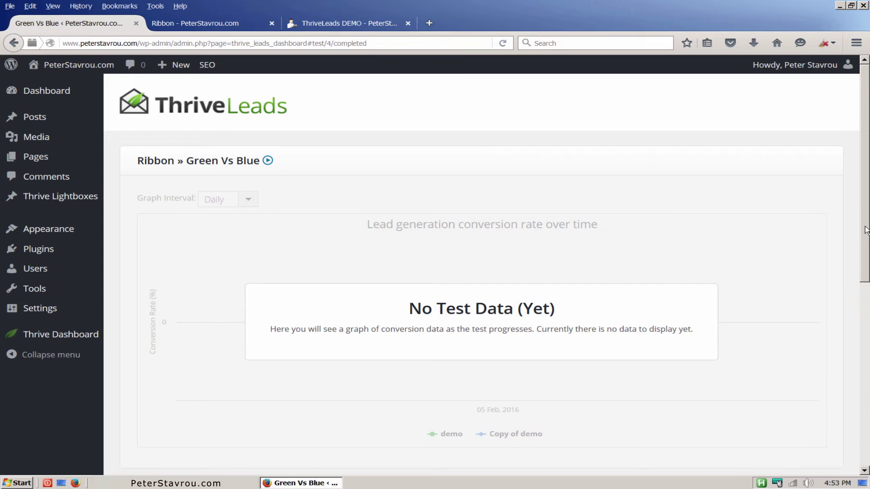
Scroll through the Green Vs Blue variant table showing demo and Copy of demo at zero.
scroll(867, 230, "down", 5)
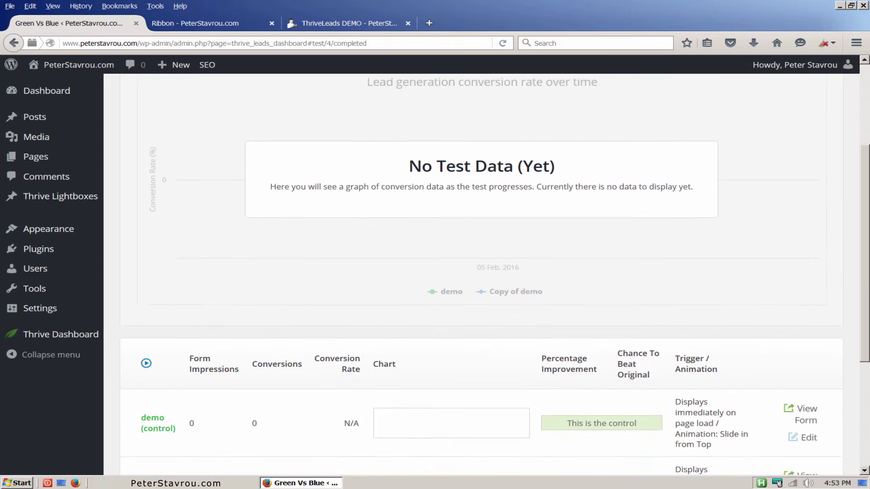
scroll(481, 272, "down", 2)
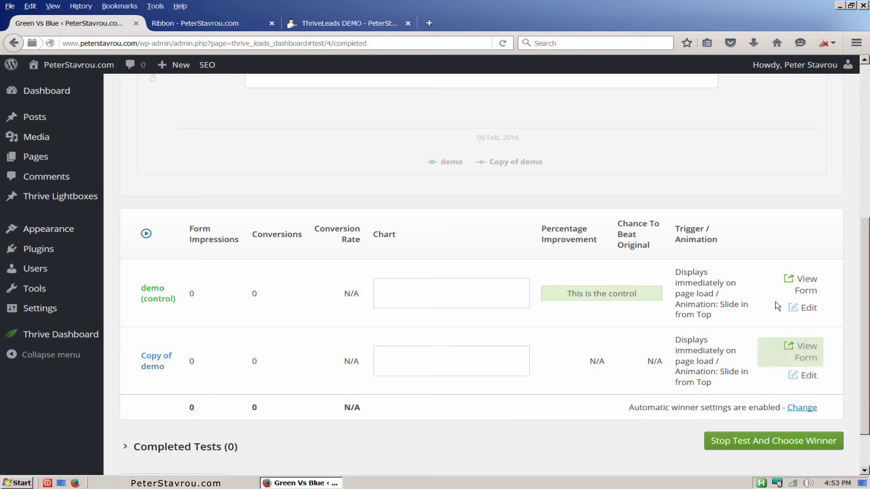
Reload the ThriveLeads DEMO page to see the blue ribbon variant, then close the ribbon editor tab.
left_click(370, 27)
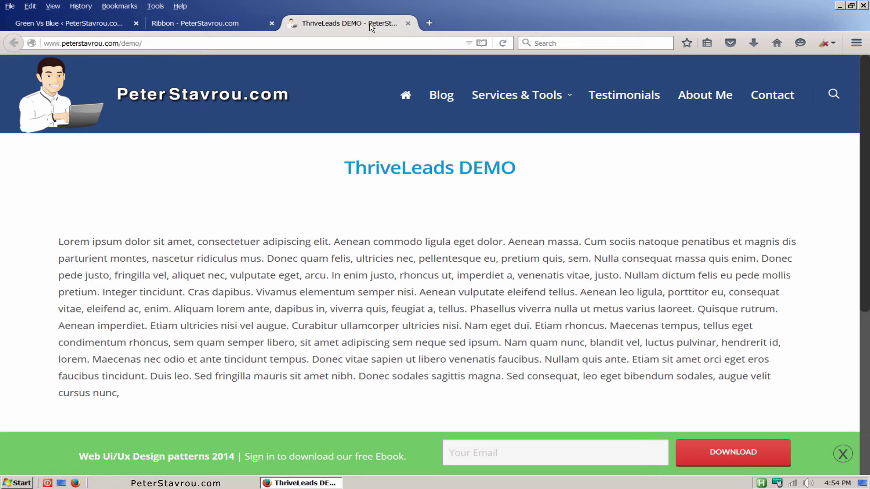
key("F5")
key("F5")
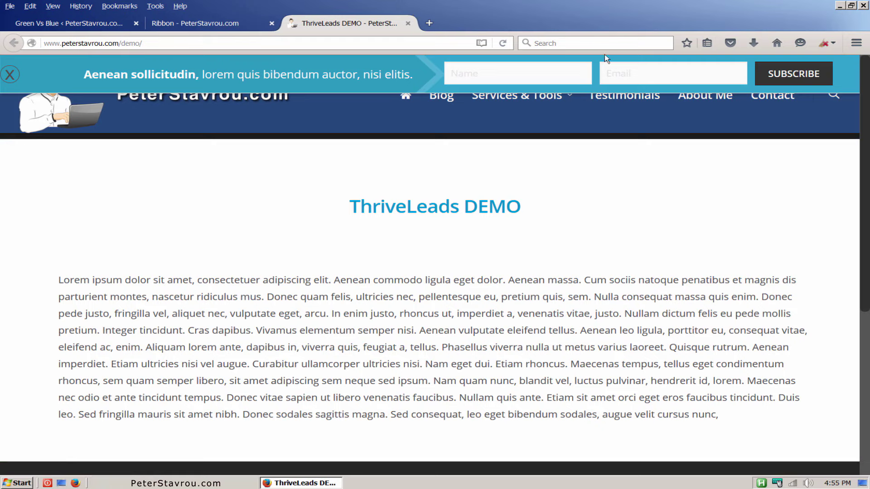
scroll(867, 87, "down", 3)
scroll(867, 87, "down", 6)
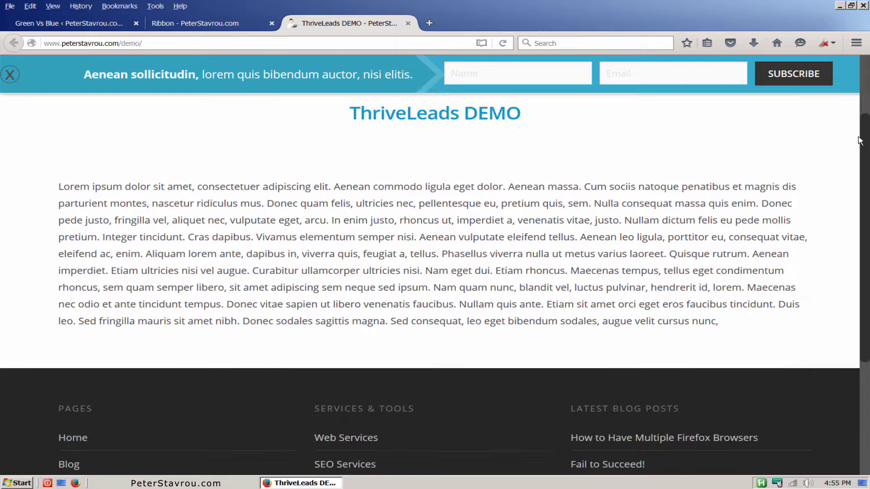
left_click_drag(863, 233, 856, 55)
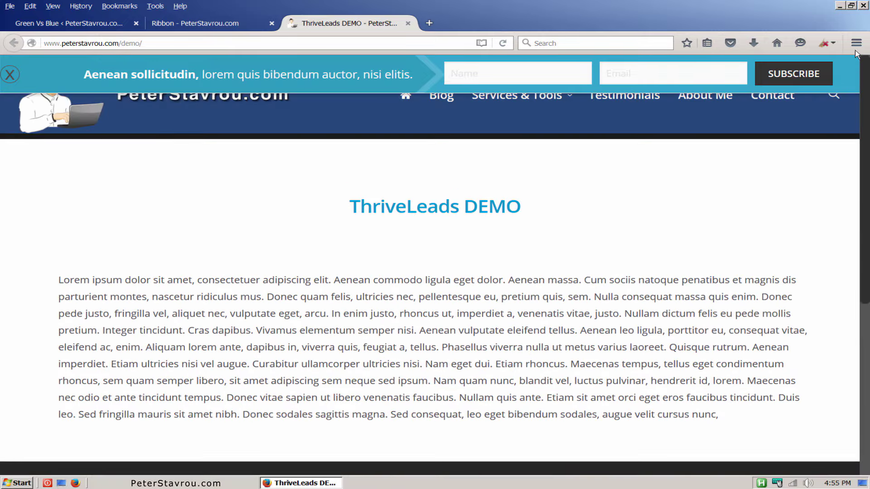
left_click(272, 23)
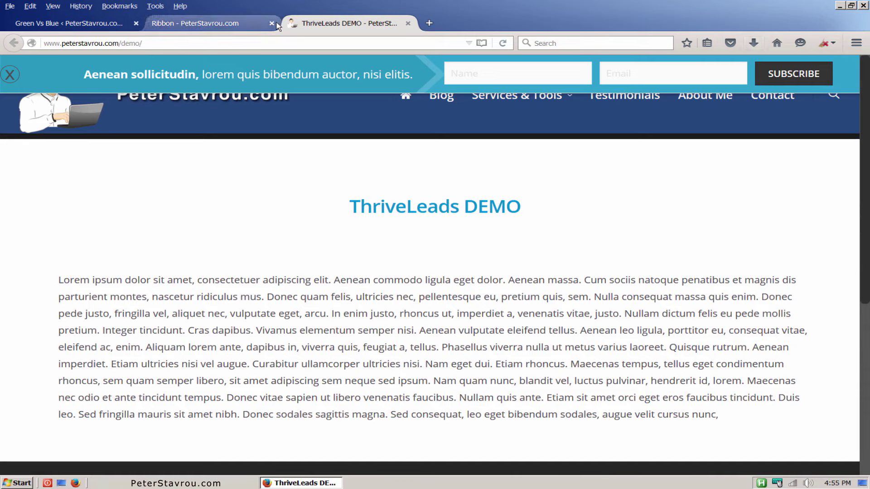
Stop the Green Vs Blue test and set demo (control) as the winner.
left_click(91, 25)
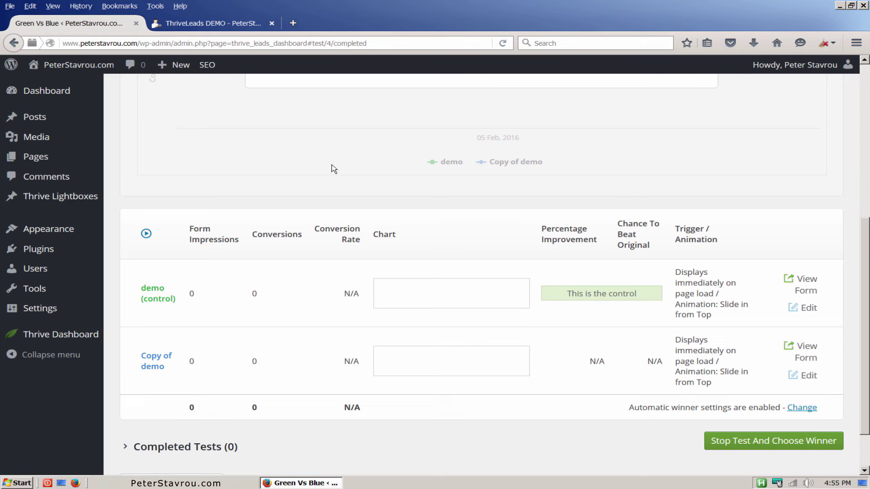
left_click(791, 448)
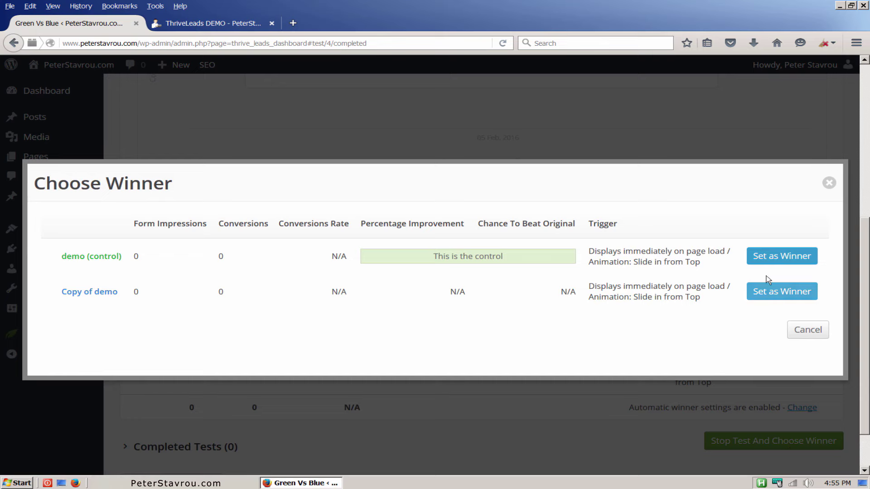
left_click(781, 258)
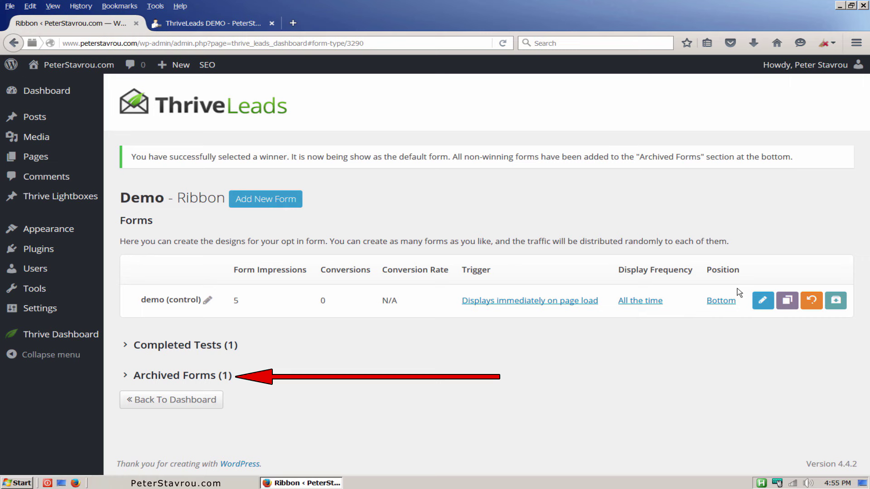
left_click(239, 346)
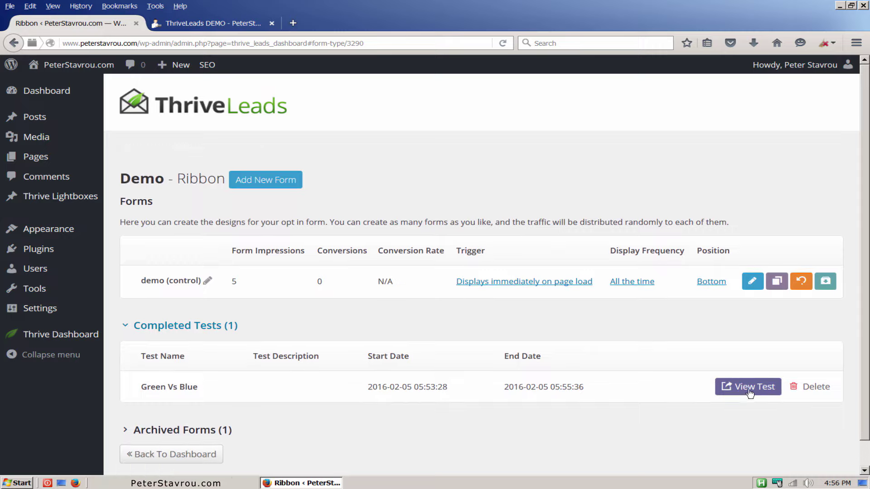
left_click(738, 370)
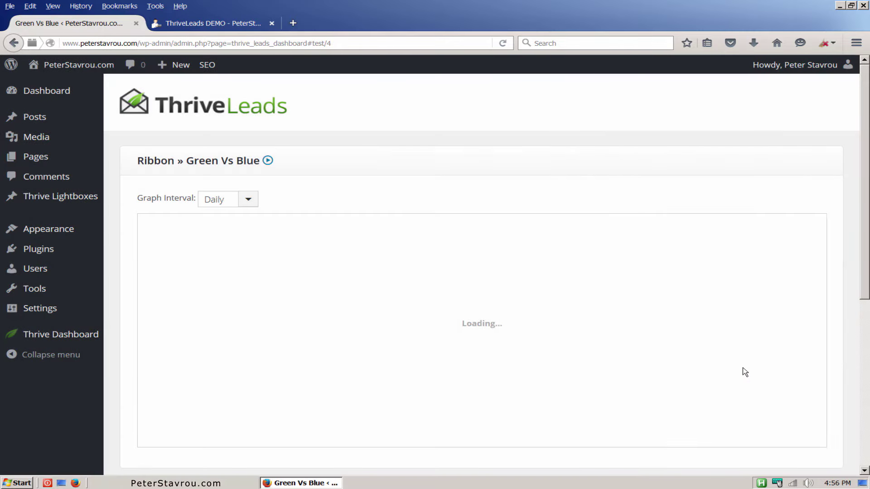
scroll(746, 367, "down", 2)
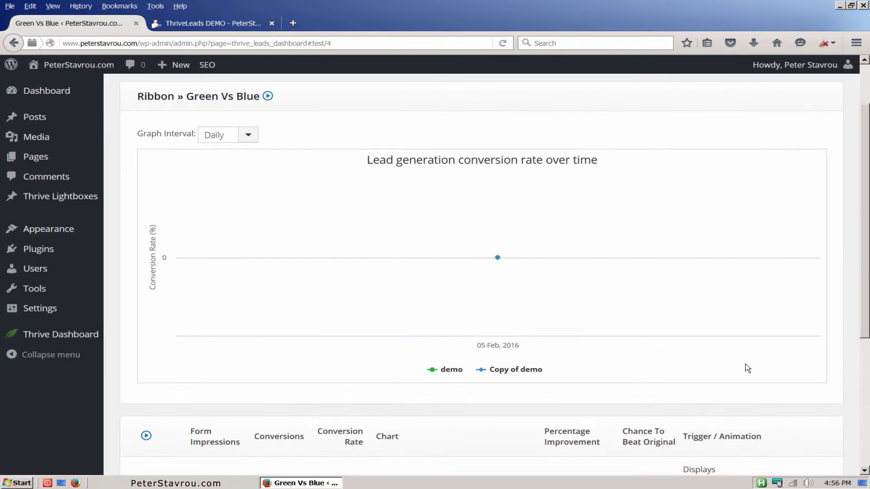
scroll(748, 368, "down", 4)
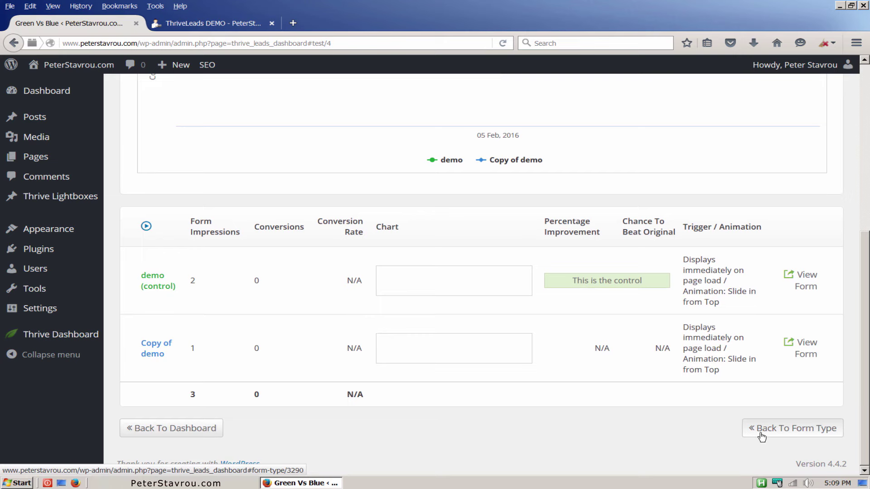
left_click(762, 435)
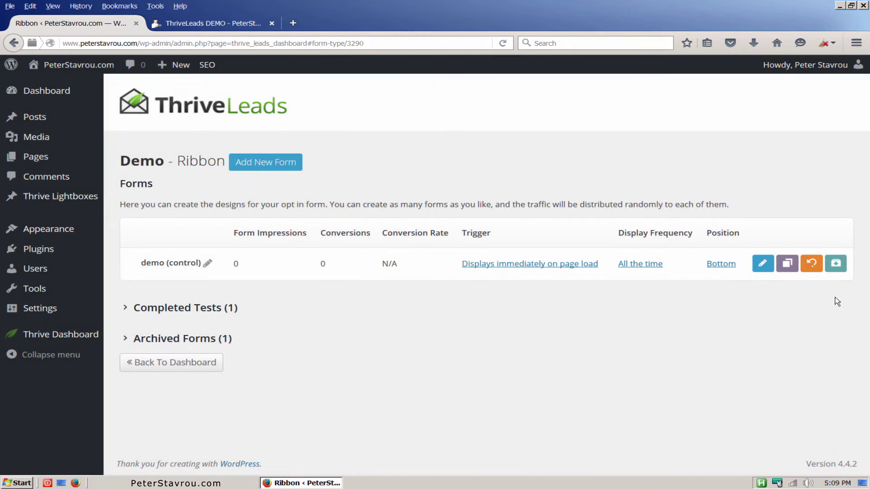
Archive the demo (control) form and expand the Archived Forms (2) list.
left_click(836, 264)
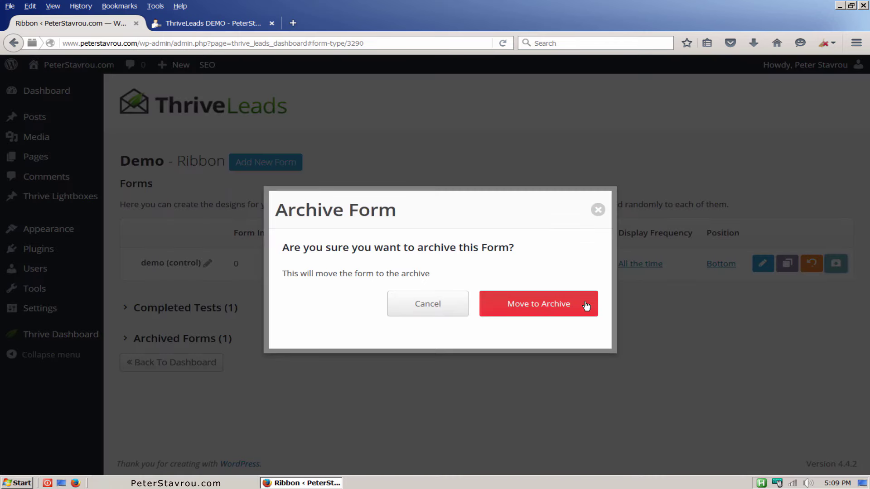
left_click(584, 304)
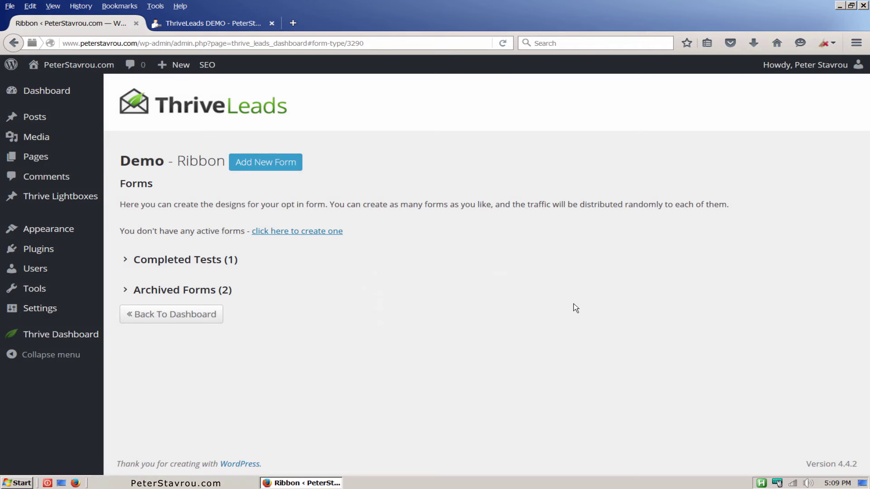
left_click(125, 292)
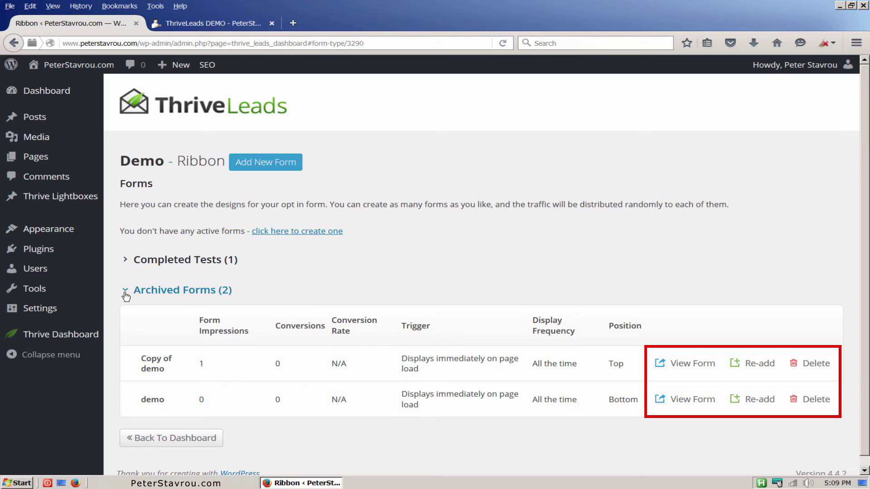
Set the Demo lightbox form's display frequency to 0 days so it always shows.
left_click(203, 440)
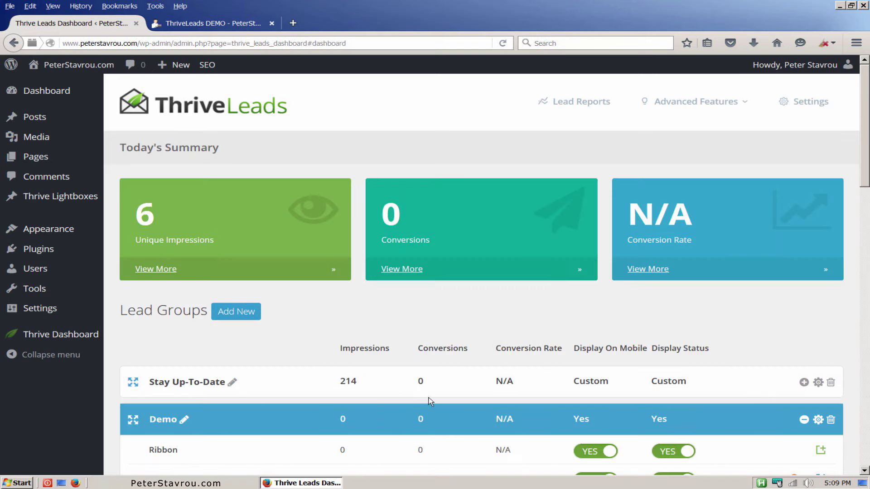
left_click_drag(864, 149, 868, 190)
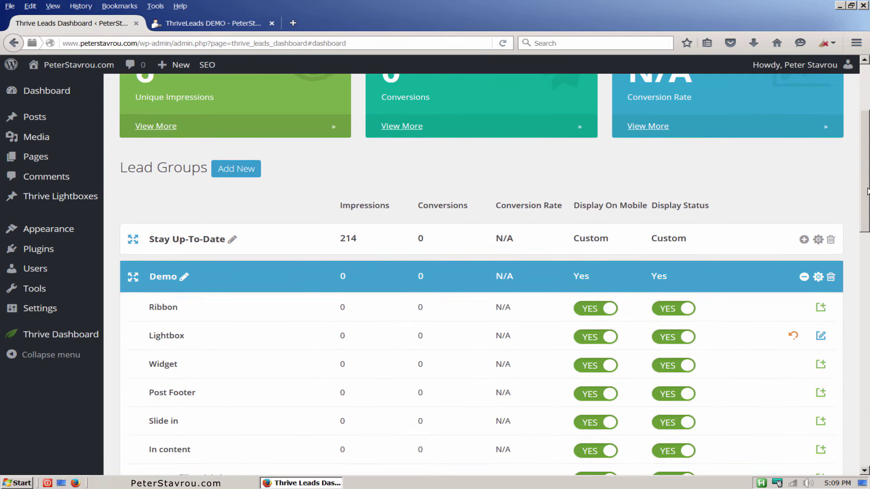
left_click(822, 339)
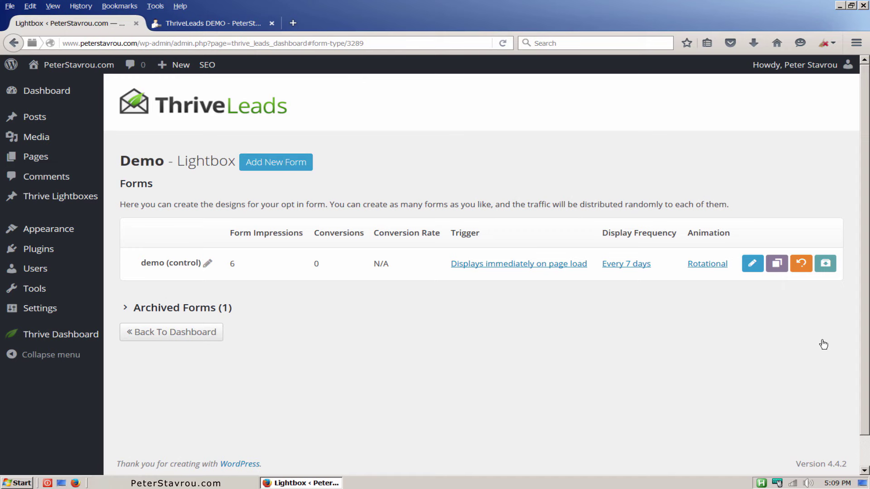
left_click(626, 264)
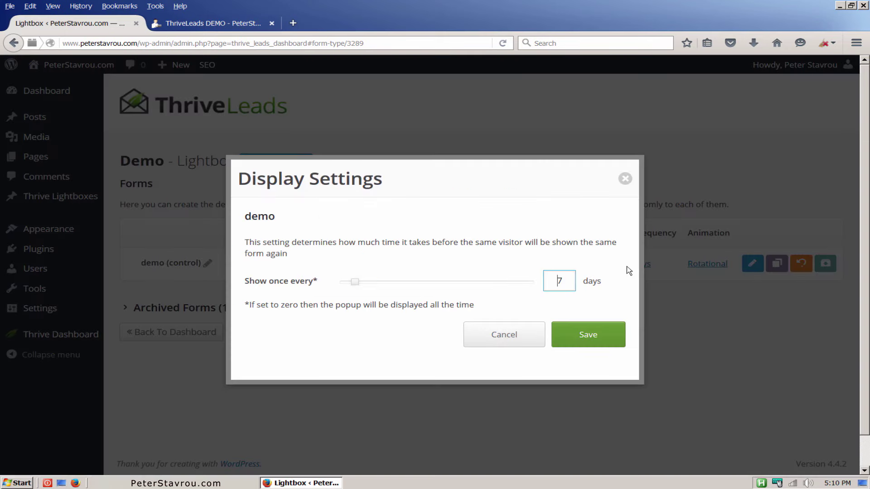
left_click_drag(355, 282, 327, 285)
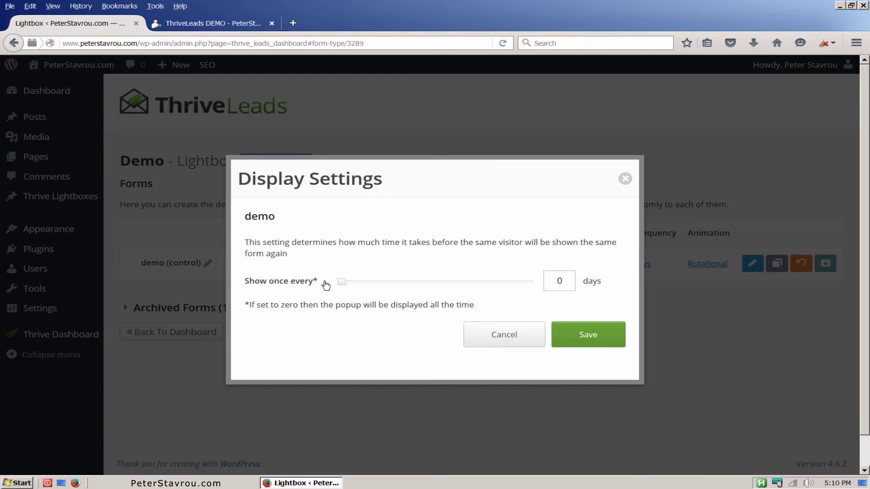
left_click(615, 347)
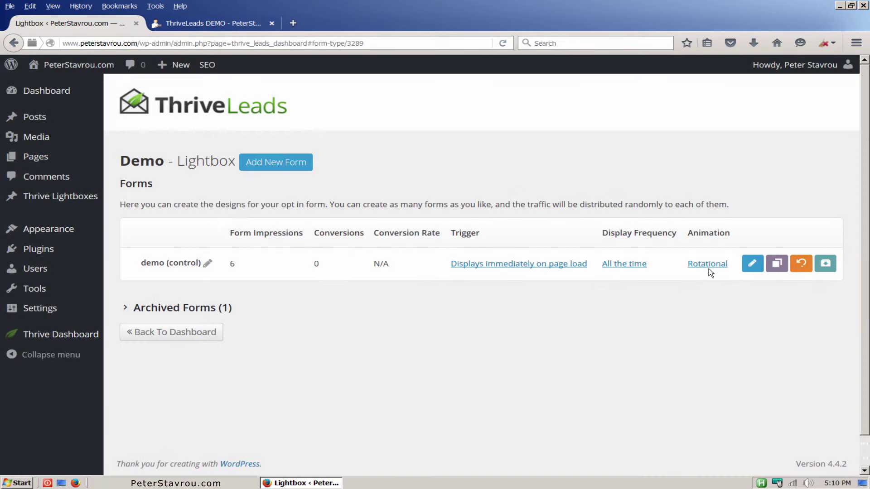
Change the lightbox form's animation from Rotational to Bounce In.
left_click(708, 265)
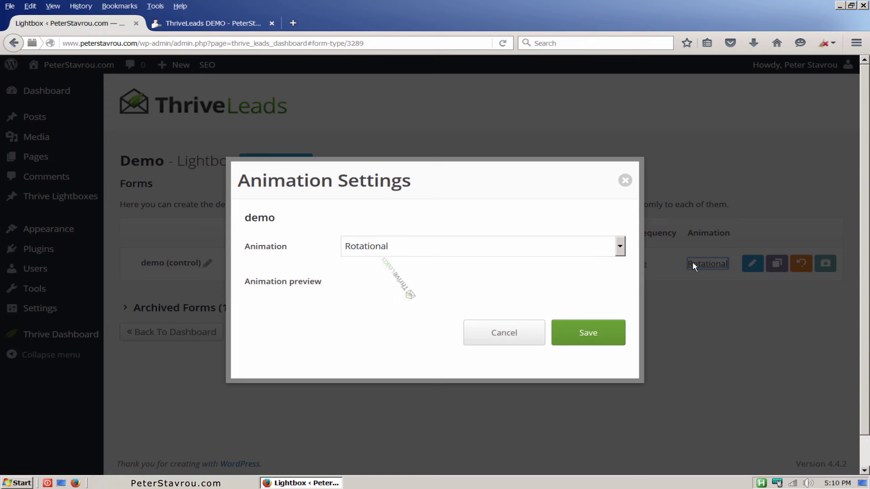
left_click(620, 248)
scroll(618, 290, "down", 1)
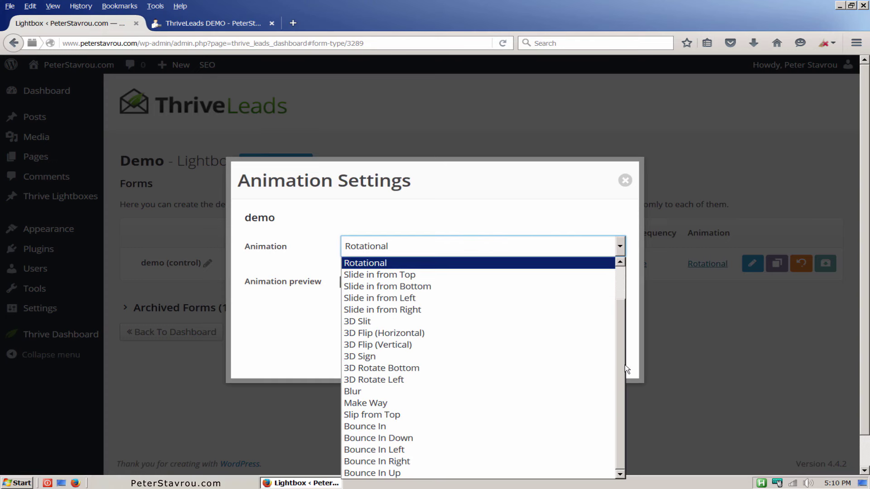
left_click(543, 427)
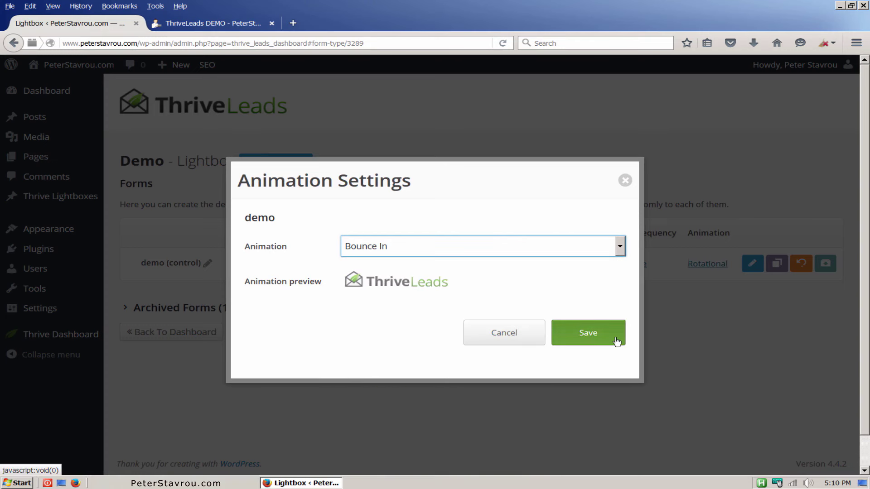
left_click(617, 341)
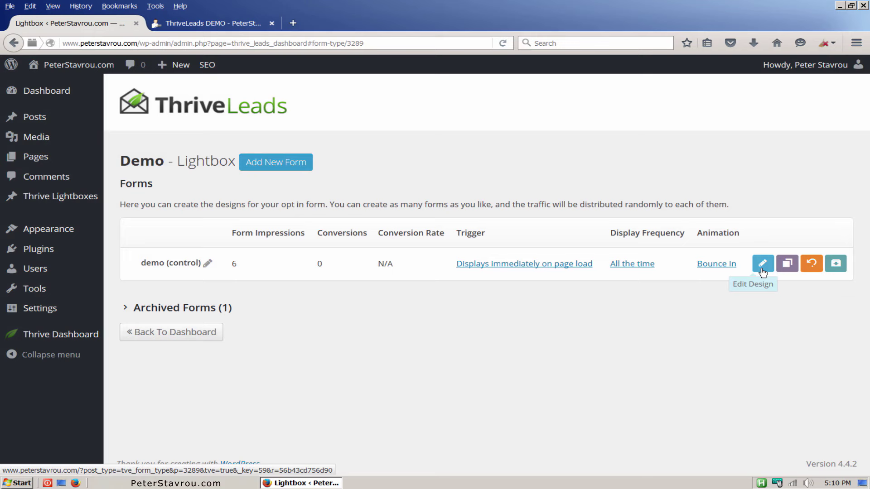
Apply the Lightbox multi-step set 001 template to the form, accepting that states are re-created.
left_click(763, 272)
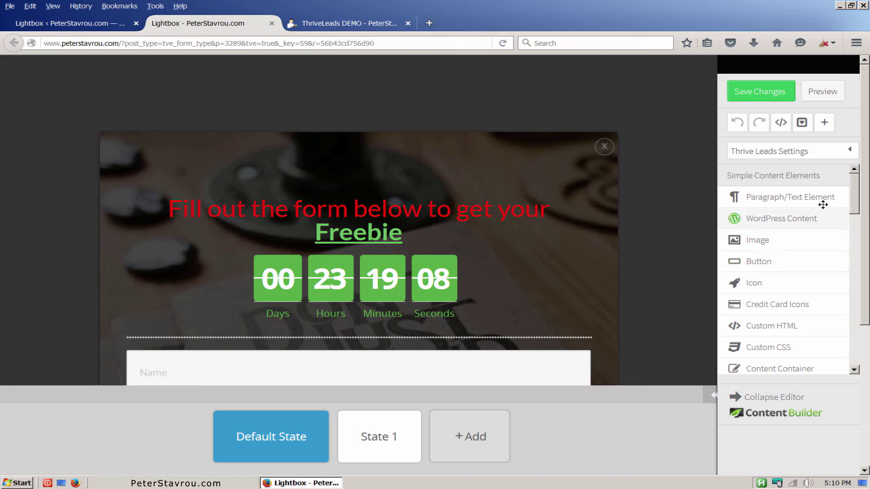
left_click(851, 155)
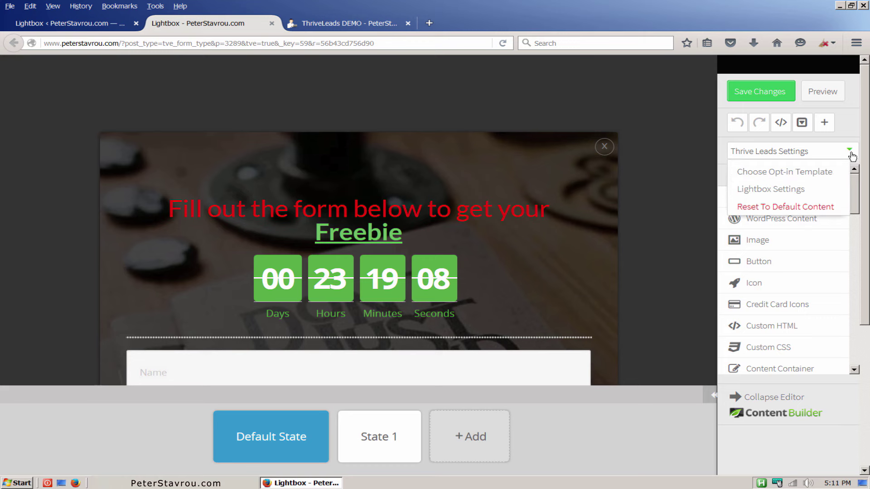
left_click(835, 176)
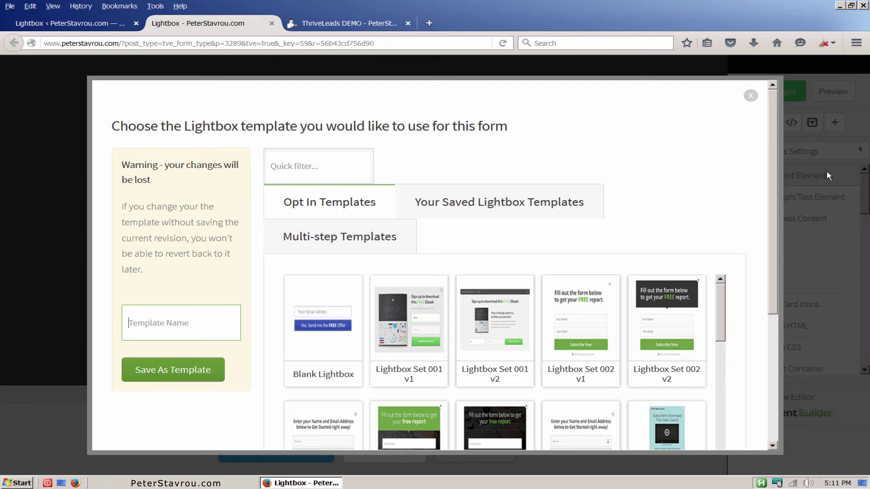
left_click(404, 249)
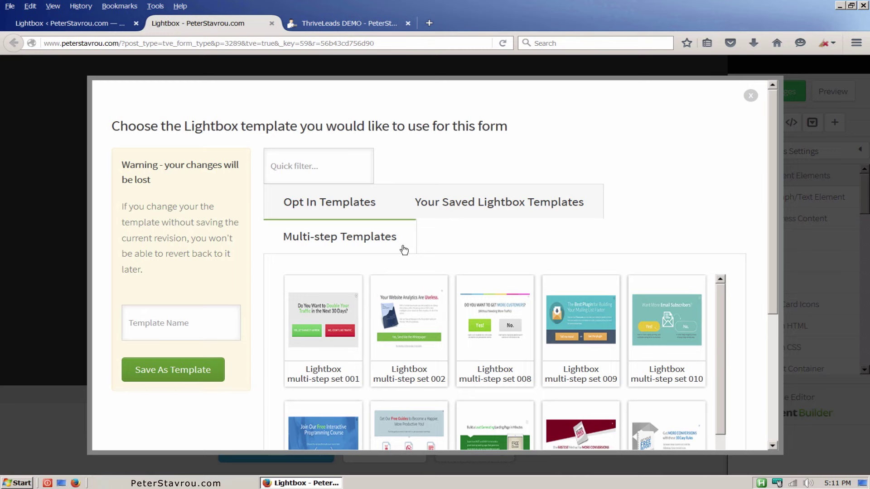
left_click(323, 312)
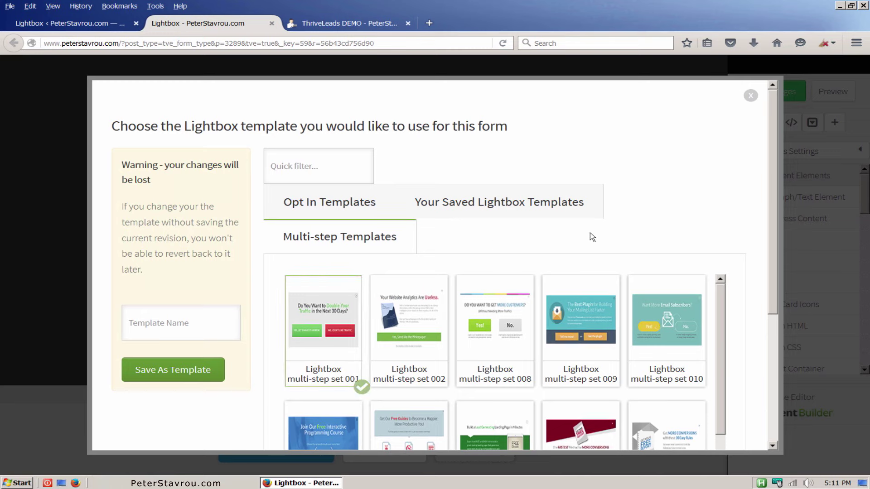
scroll(767, 223, "down", 3)
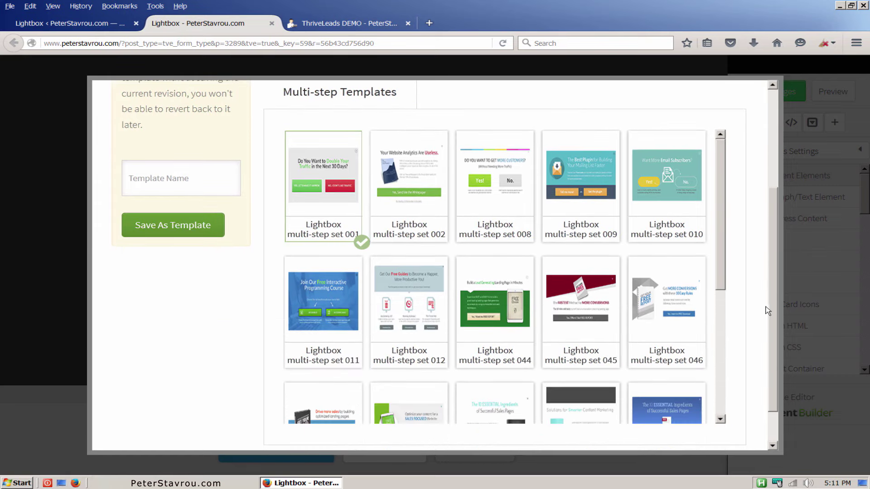
scroll(723, 210, "down", 3)
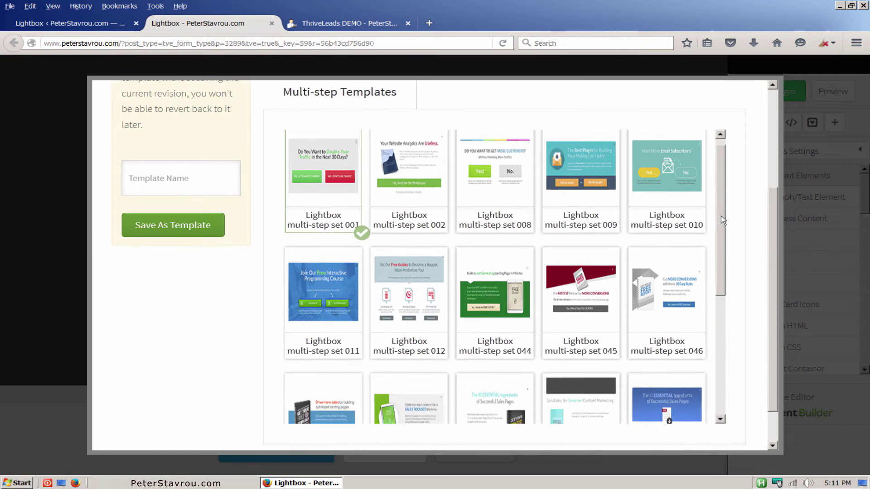
scroll(731, 256, "down", 4)
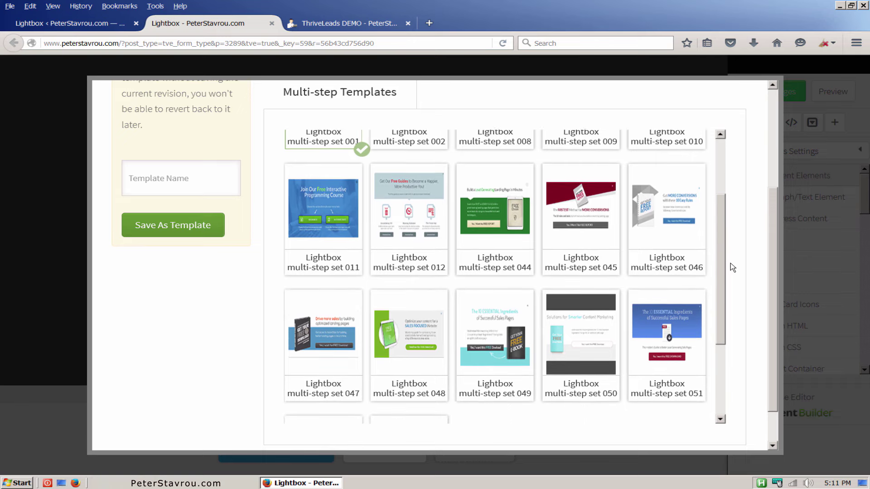
scroll(731, 307, "down", 2)
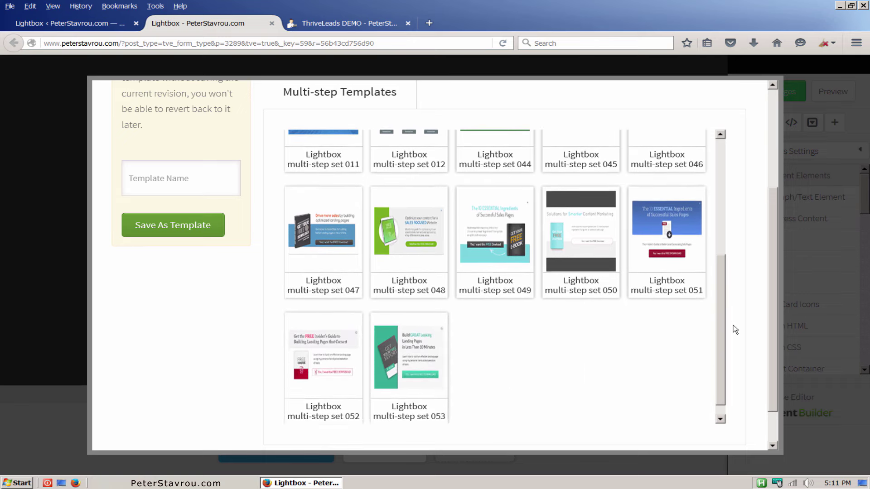
scroll(776, 335, "down", 2)
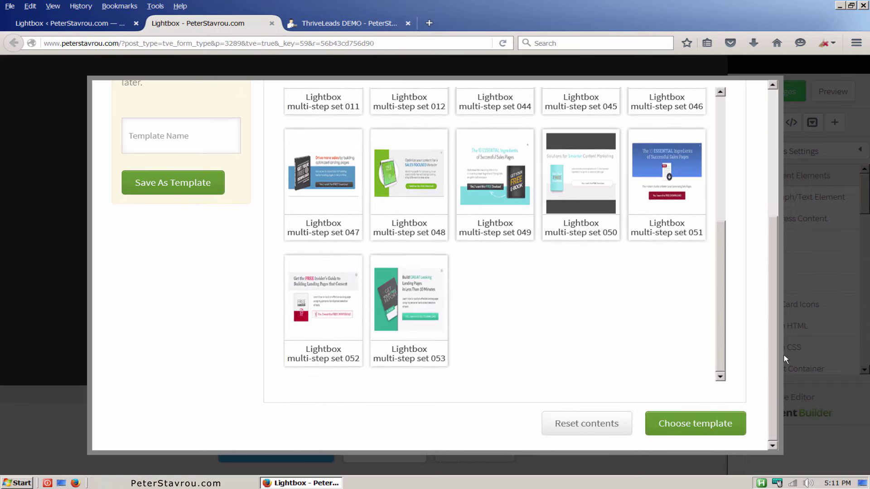
left_click(742, 431)
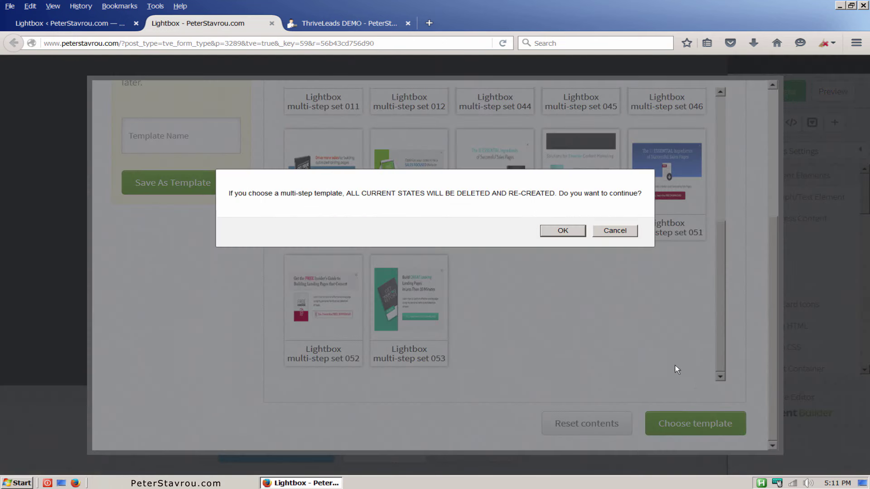
left_click(579, 236)
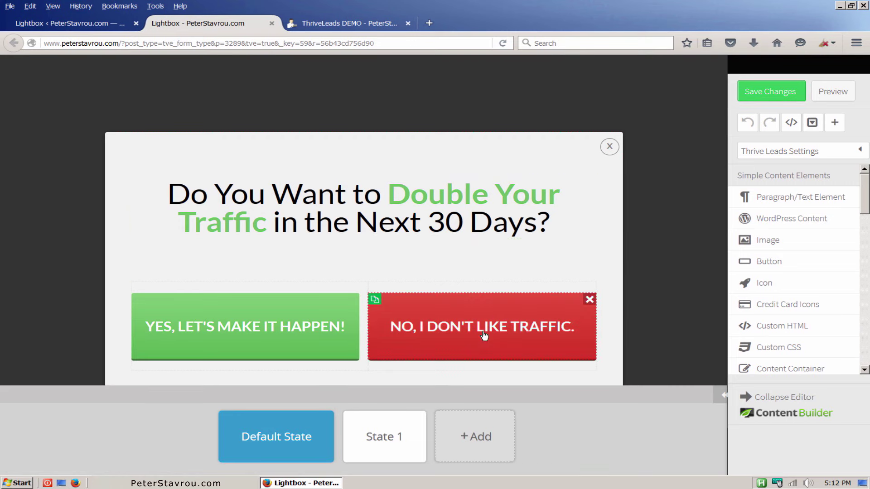
Switch to State 1 to view the Traffic-Doubling Strategy email sign-up step.
mouse_move(415, 437)
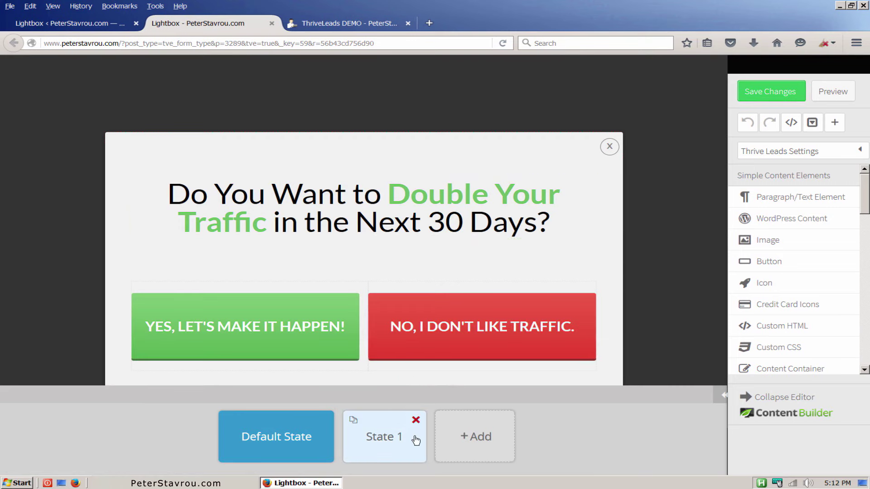
left_click(416, 440)
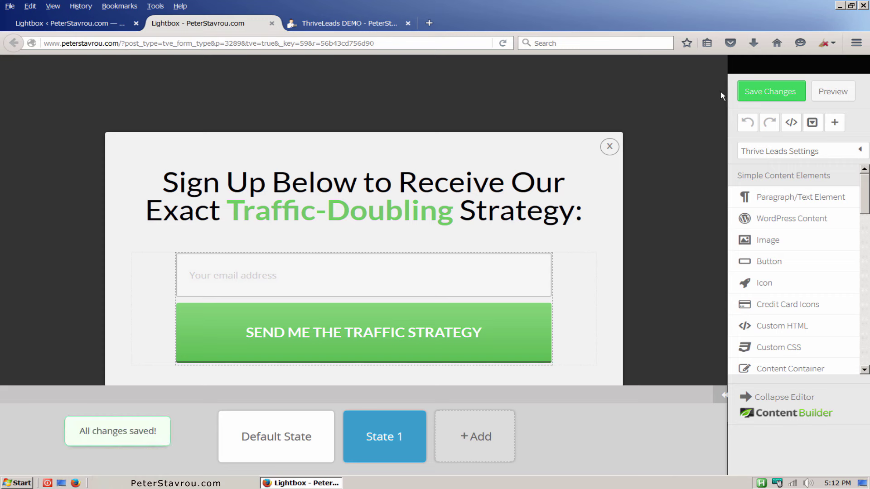
Reload the demo page and answer NO to dismiss the traffic popup.
left_click(374, 27)
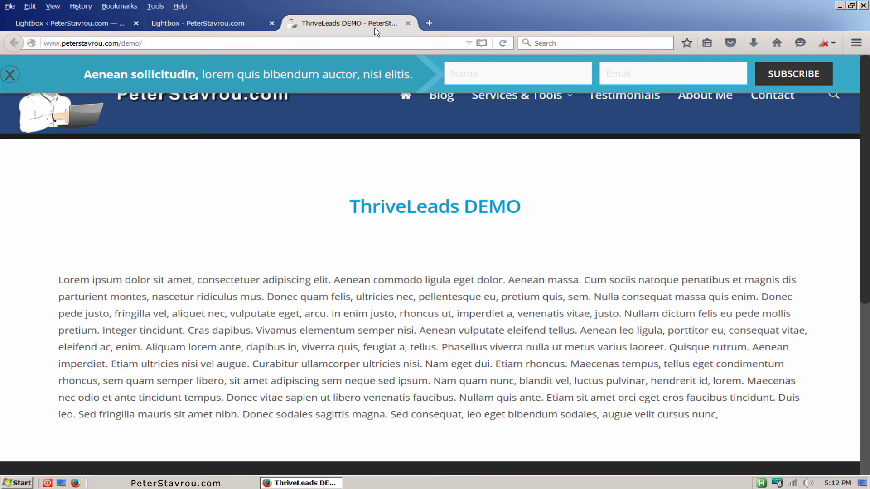
left_click(504, 43)
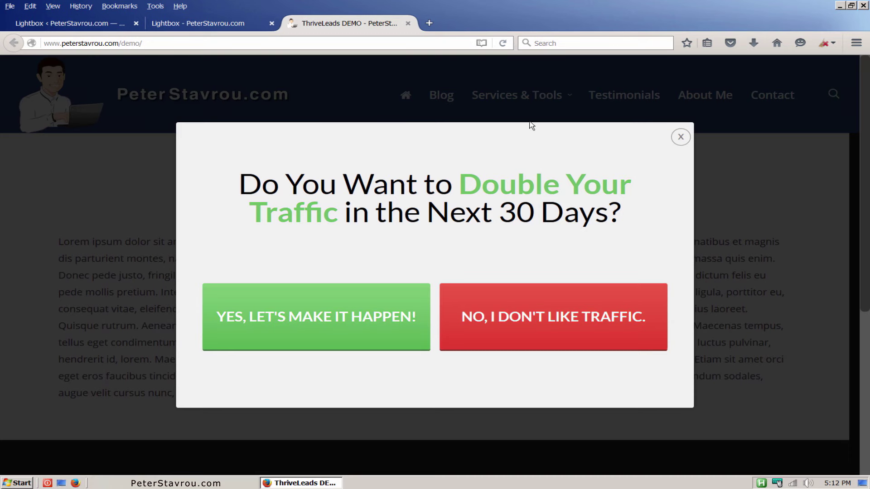
left_click(590, 304)
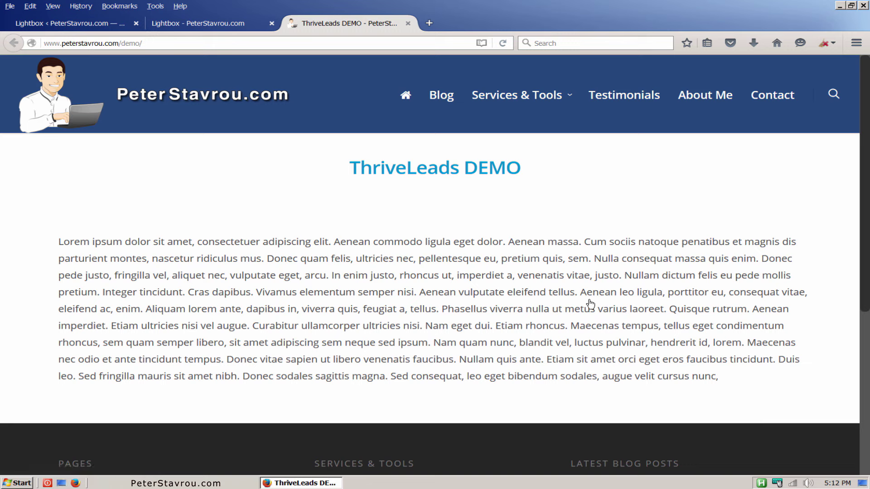
Reload again, answer YES to reach the sign-up step, then close it and the editor tab.
left_click(504, 44)
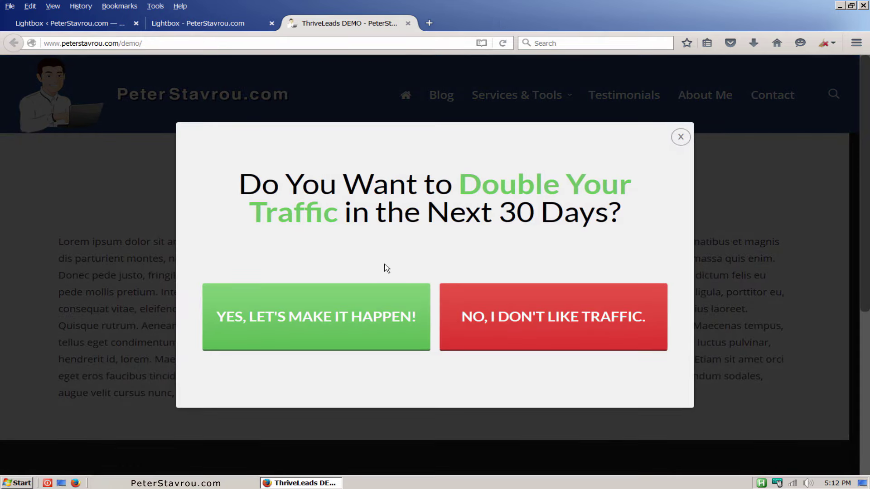
left_click(334, 346)
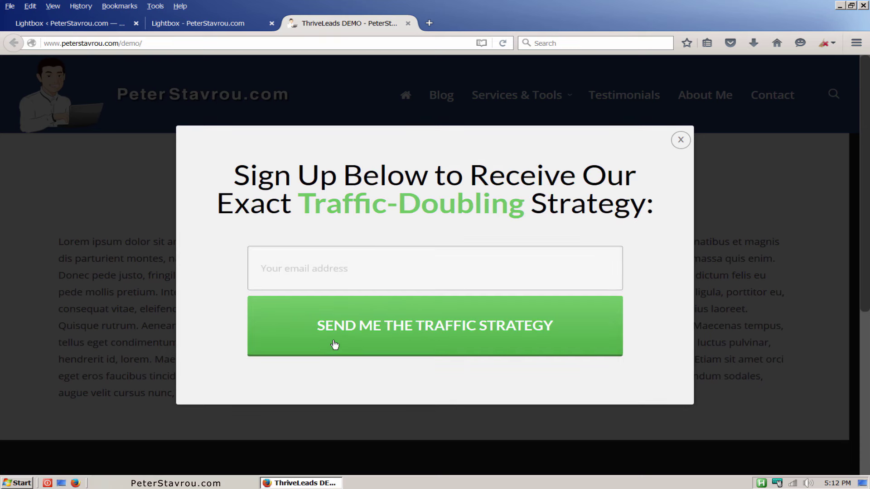
left_click(679, 140)
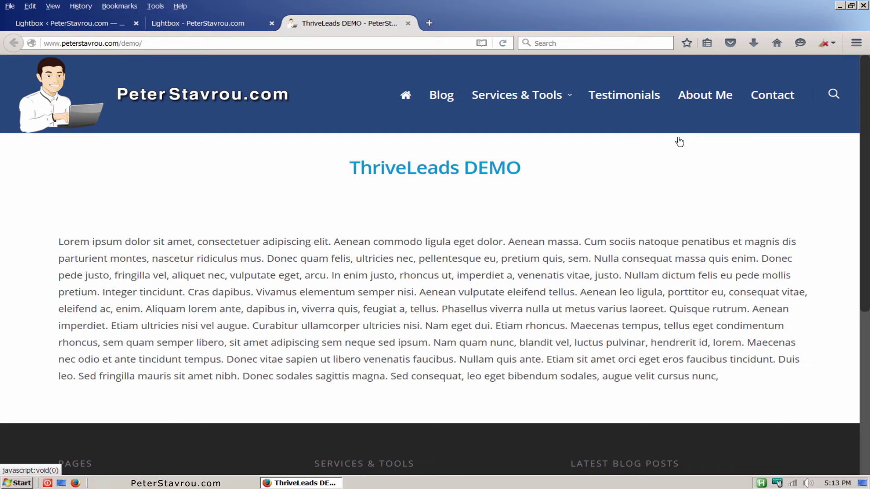
left_click(271, 24)
Archive the demo form in the Demo lightbox forms page.
left_click(101, 25)
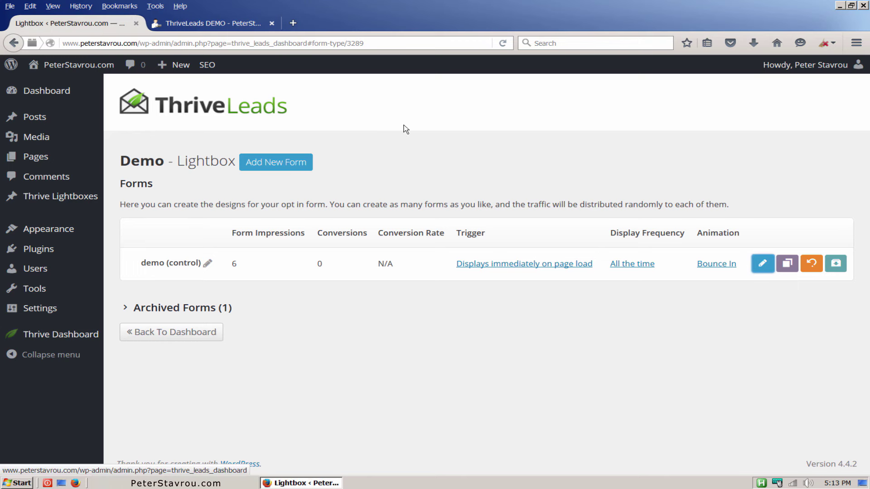
left_click(836, 265)
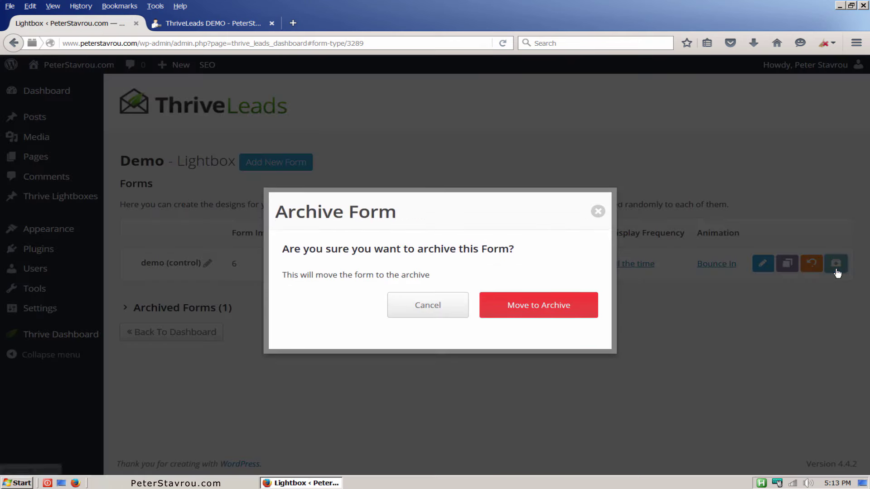
left_click(588, 313)
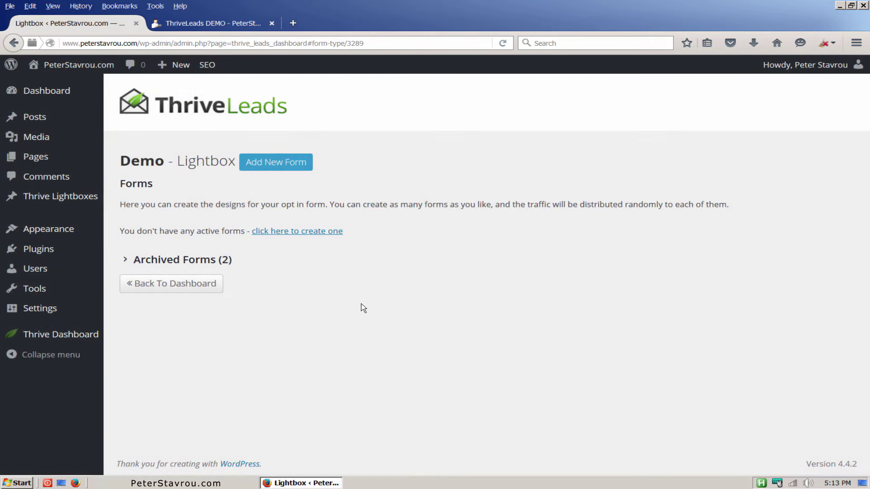
Delete the Demo lead group from the Thrive Leads dashboard.
left_click(216, 290)
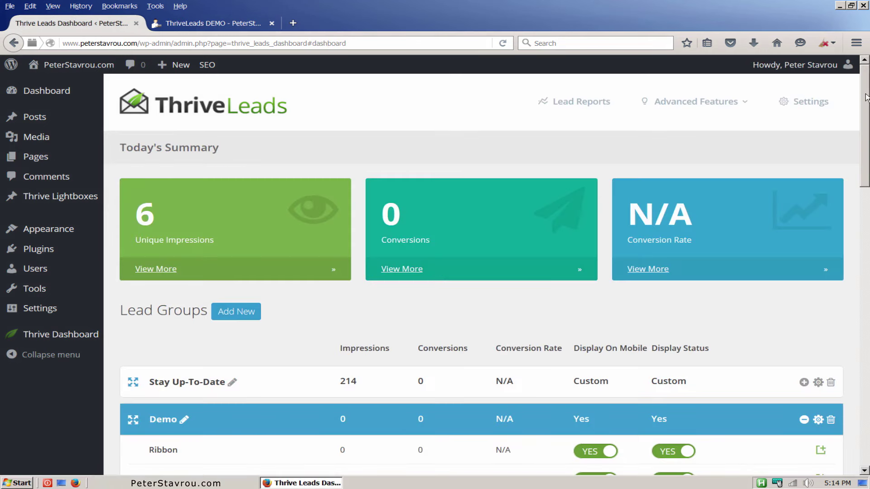
left_click(831, 421)
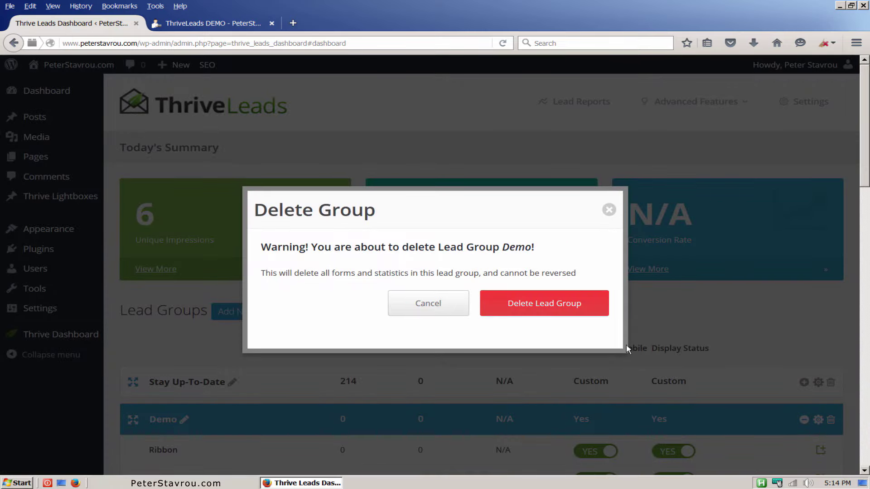
left_click(585, 313)
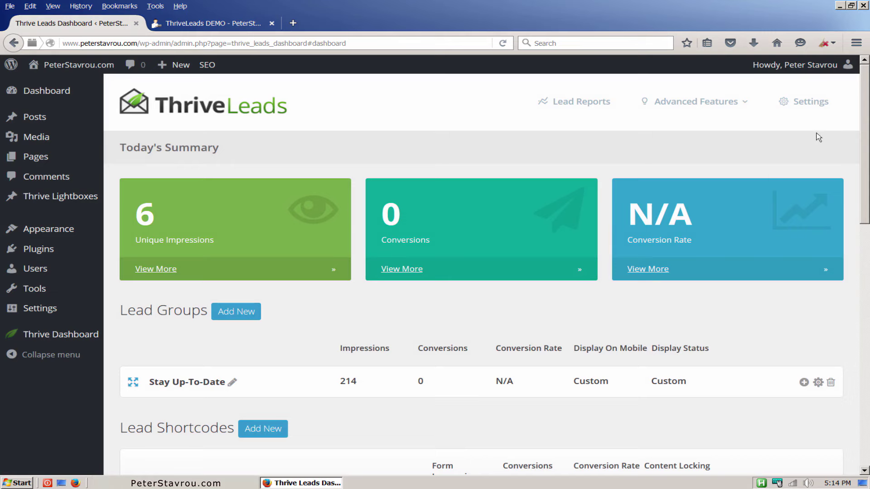
left_click_drag(868, 91, 859, 178)
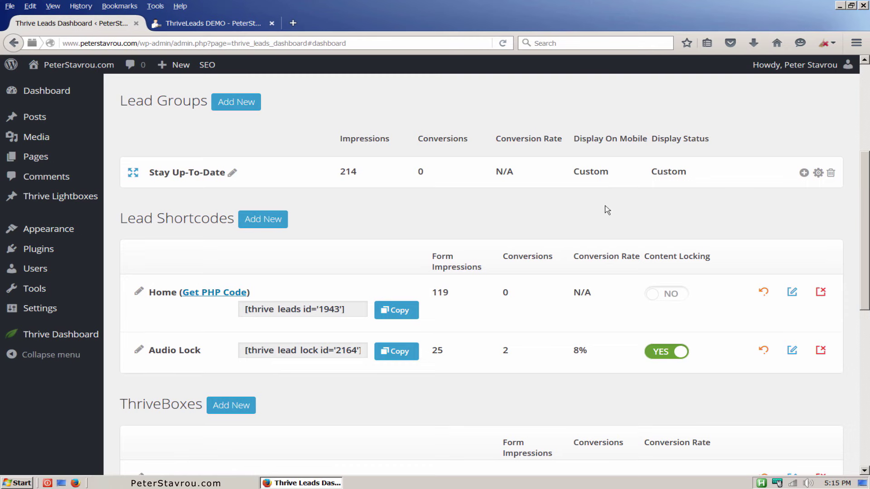
Create a new lead shortcode named Demo.
left_click(285, 226)
type("Demo")
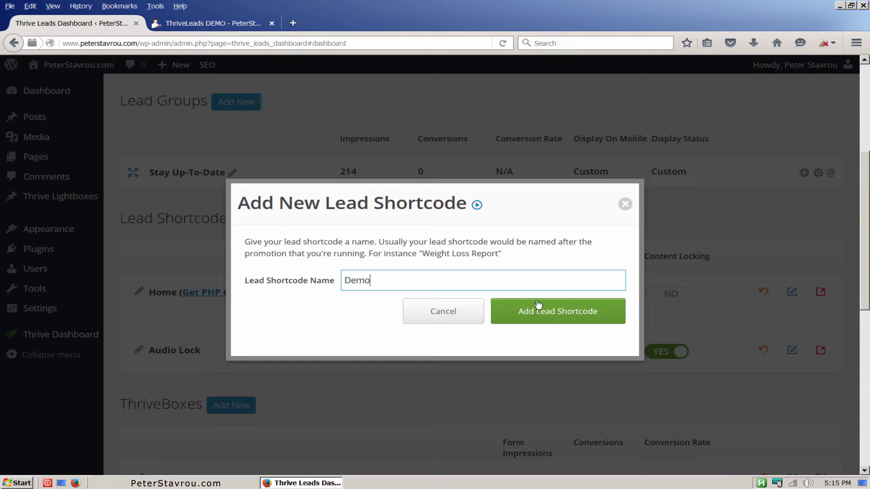
left_click(592, 321)
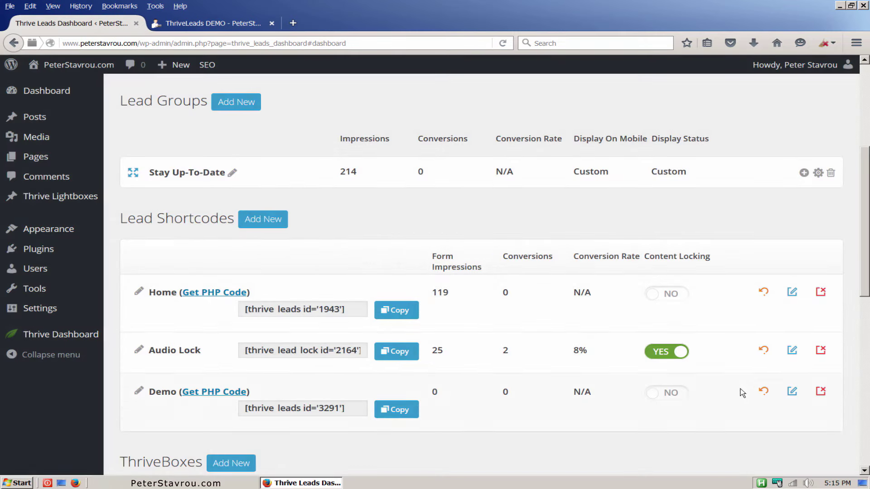
Add a form named Demo to the Demo shortcode.
left_click(789, 397)
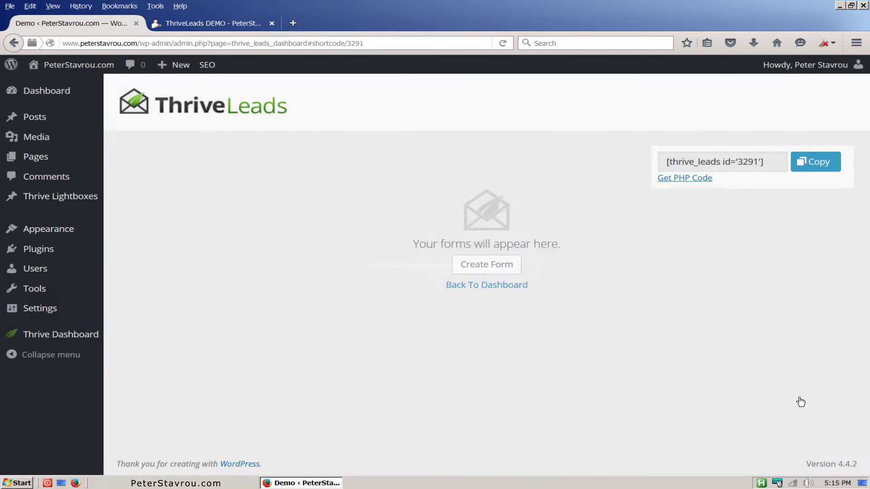
left_click(510, 275)
type("Demo")
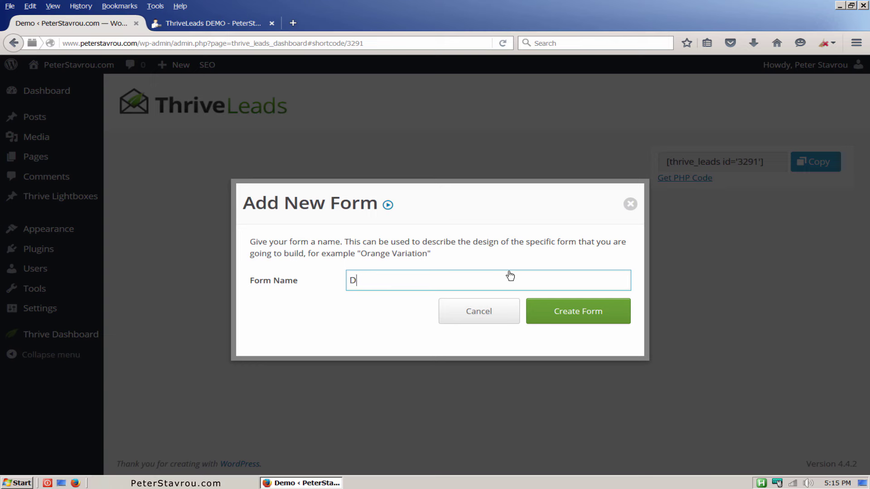
left_click(608, 323)
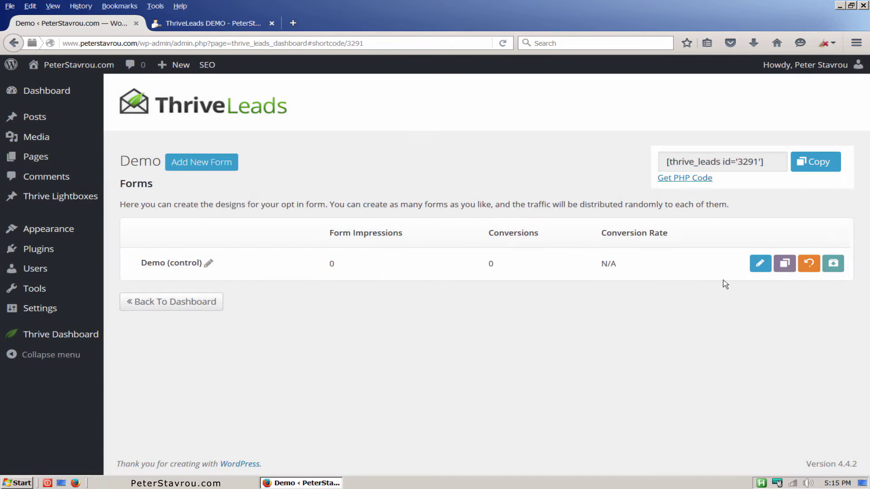
left_click(757, 267)
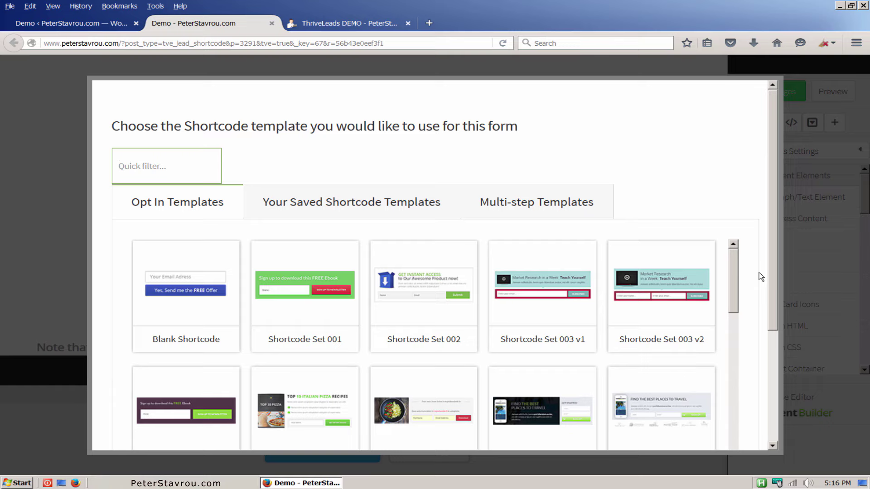
Apply the Shortcode Set 002 Get Instant Access template to the Demo form and save it.
left_click_drag(775, 241, 777, 316)
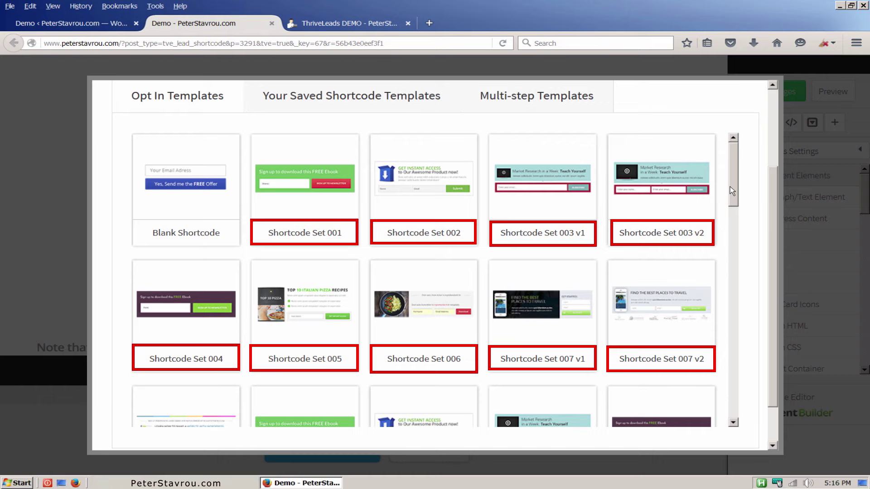
scroll(730, 186, "down", 3)
left_click_drag(735, 172, 741, 216)
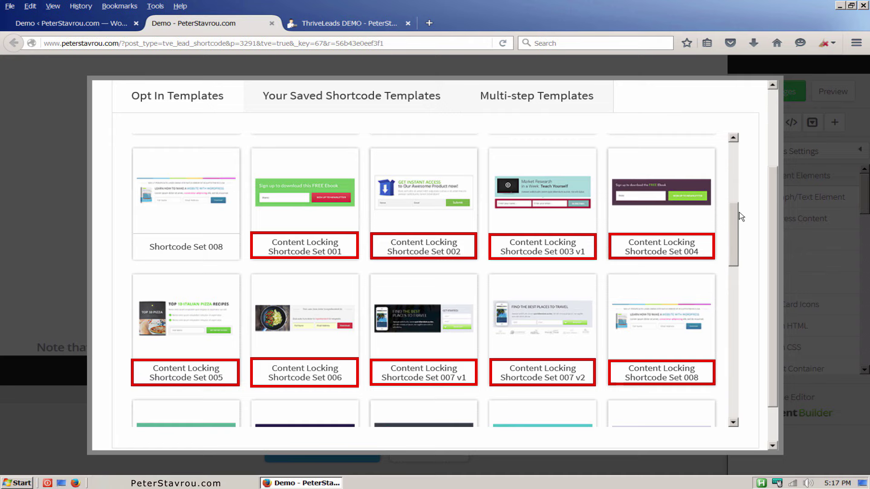
left_click_drag(740, 216, 717, 136)
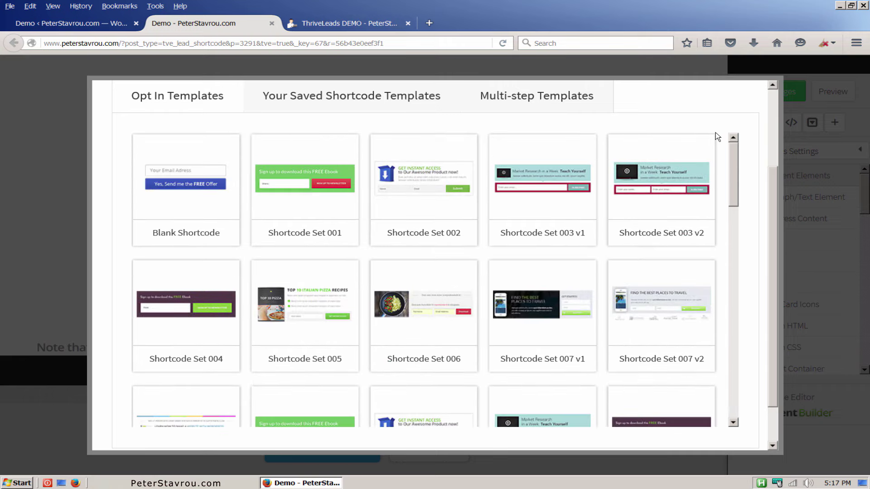
left_click(415, 213)
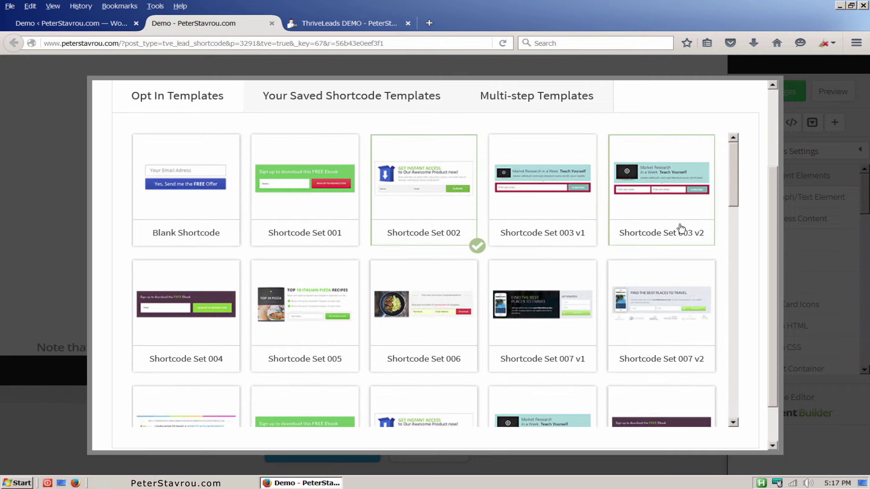
scroll(771, 217, "down", 2)
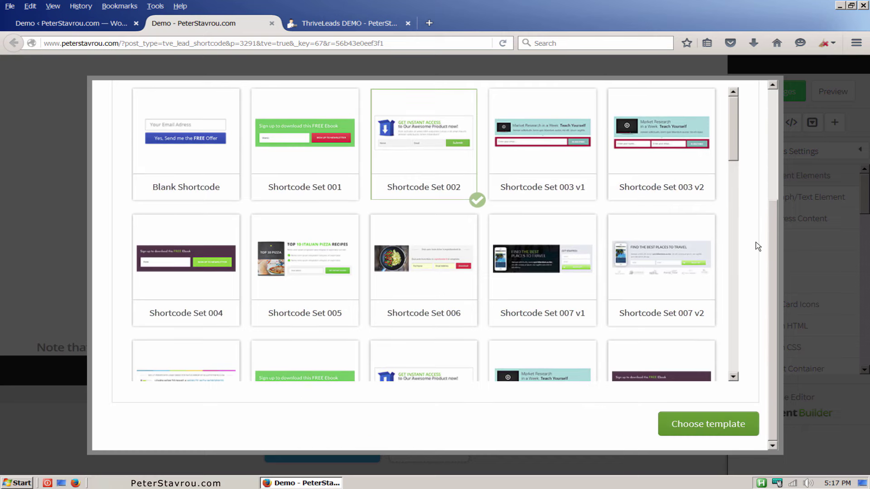
left_click(749, 425)
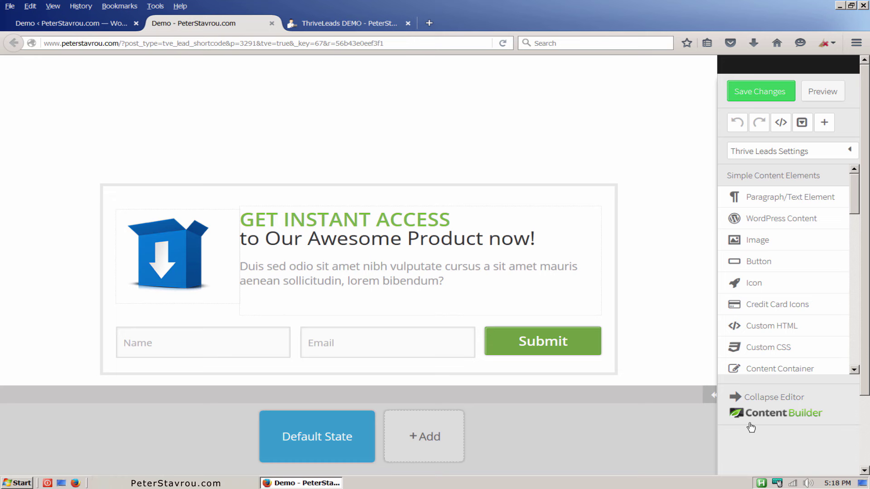
left_click(788, 101)
Copy the Demo lead shortcode [thrive_leads id='3291'] from its forms page.
left_click(271, 23)
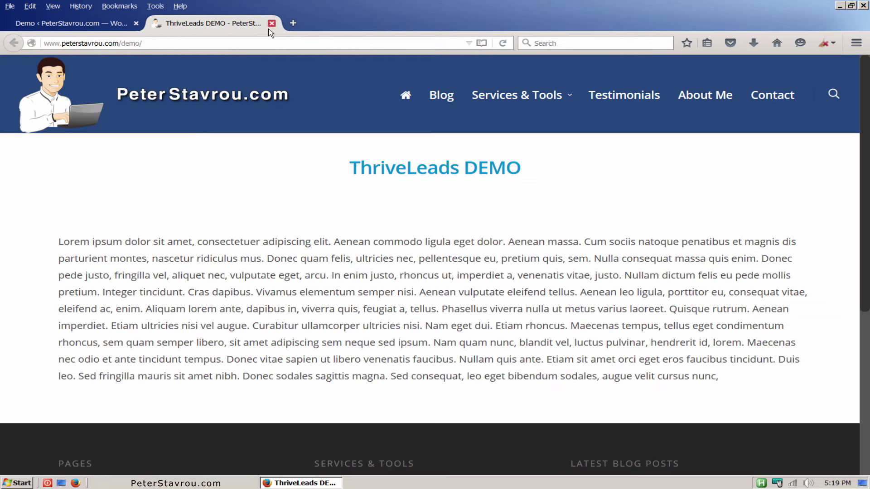
left_click(111, 26)
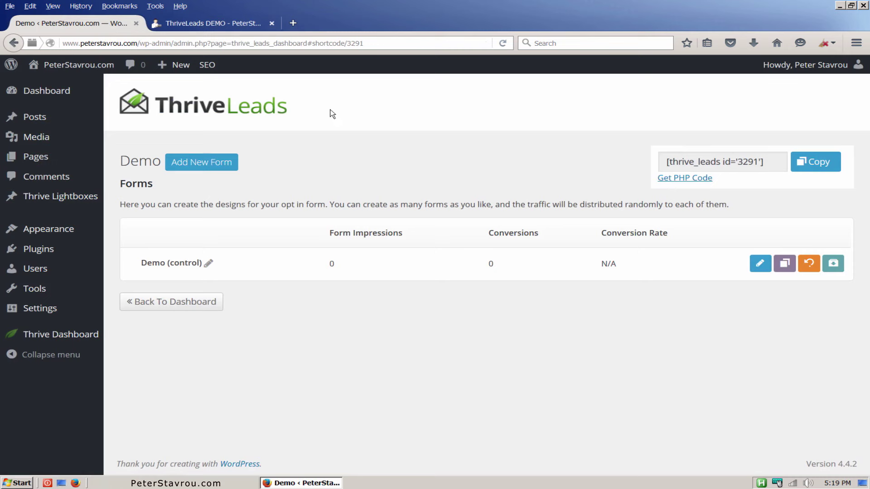
left_click(832, 171)
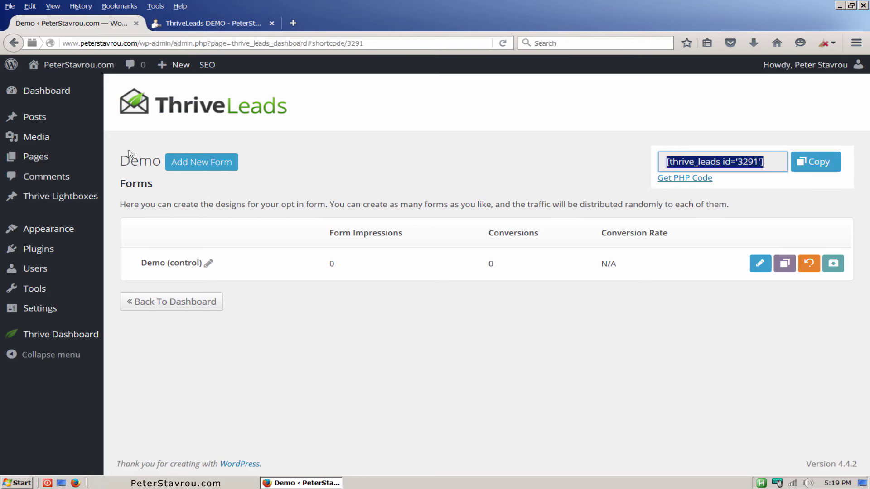
Paste the shortcode on a new line after 'Nam eget dui.' in ThriveLeads DEMO and update the page.
middle_click(80, 160)
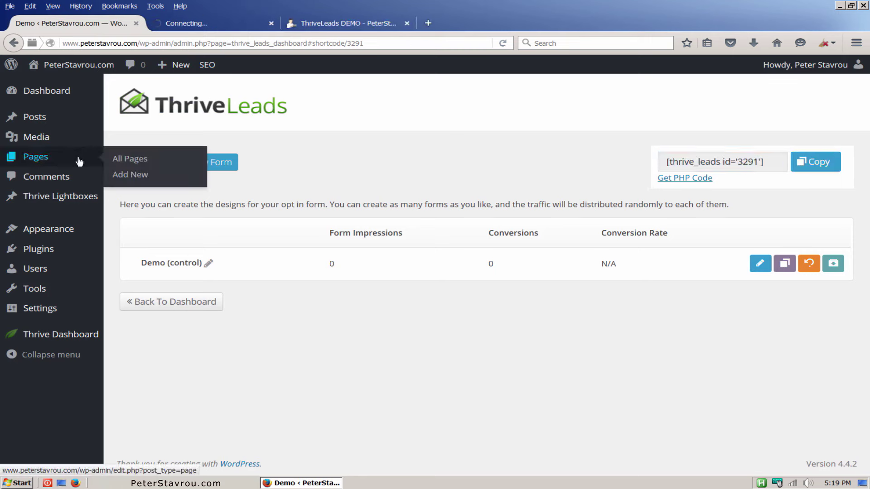
left_click(224, 25)
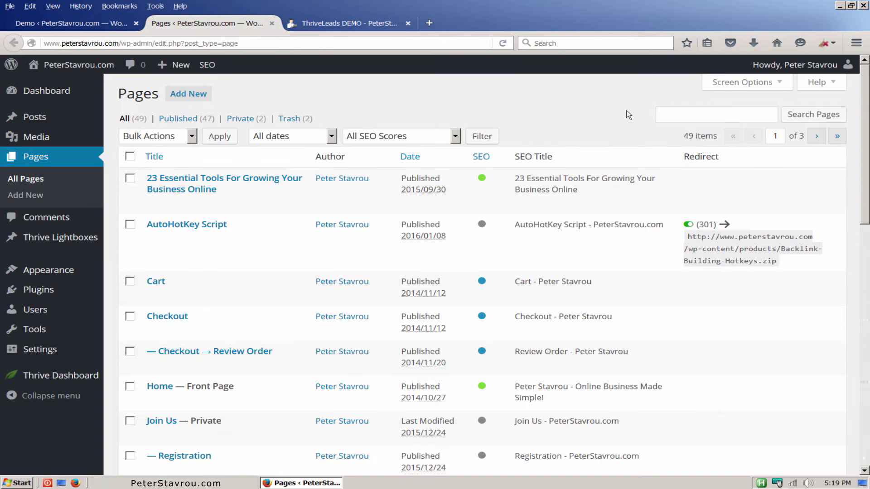
left_click_drag(867, 90, 866, 212)
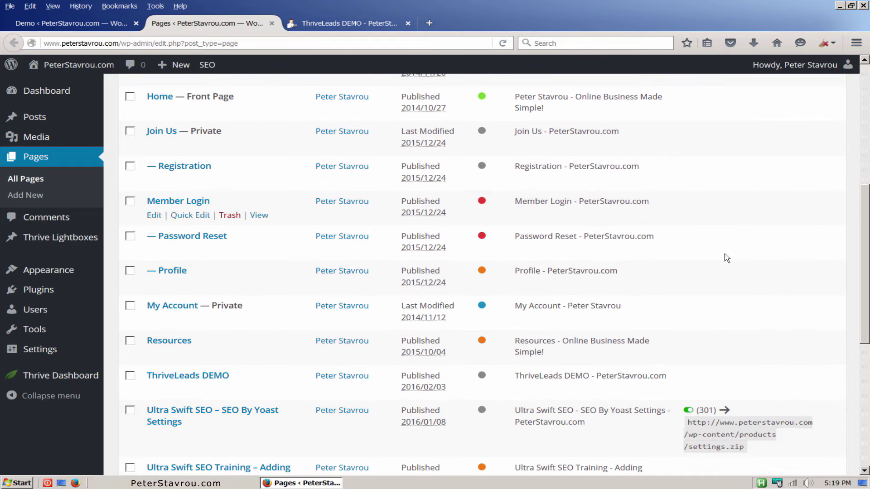
left_click(216, 379)
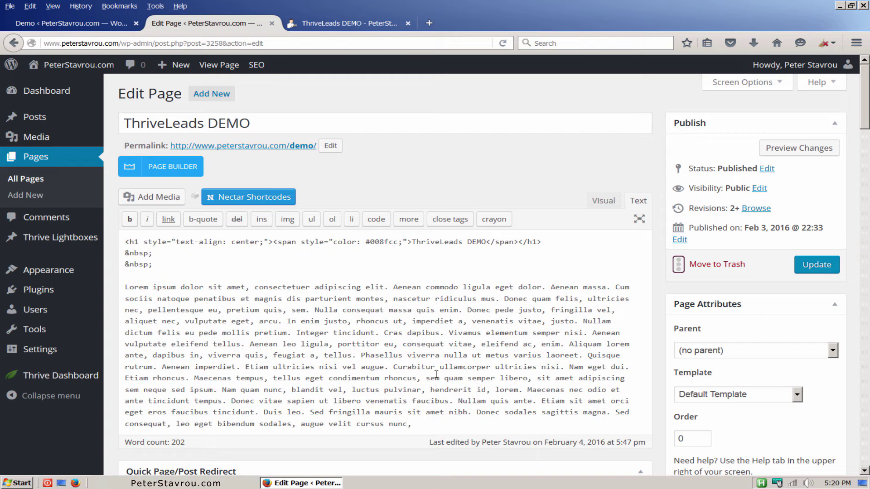
left_click(635, 366)
key("Return")
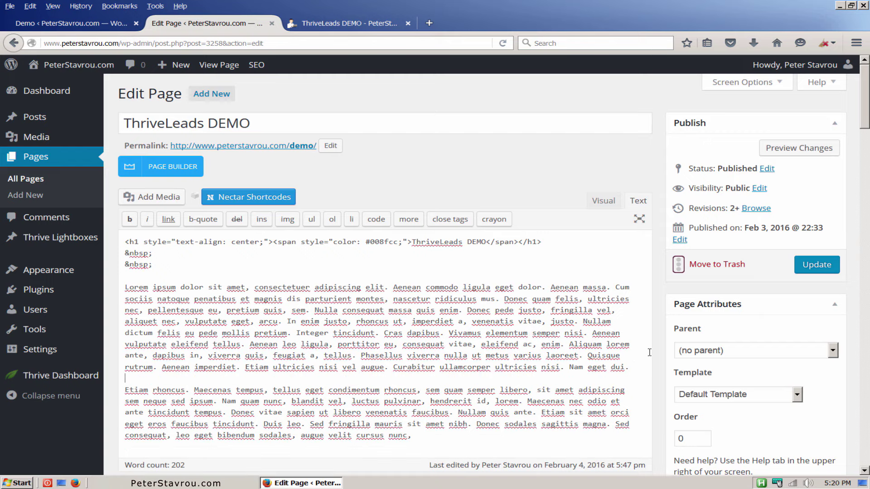
key("ctrl+v")
left_click(818, 267)
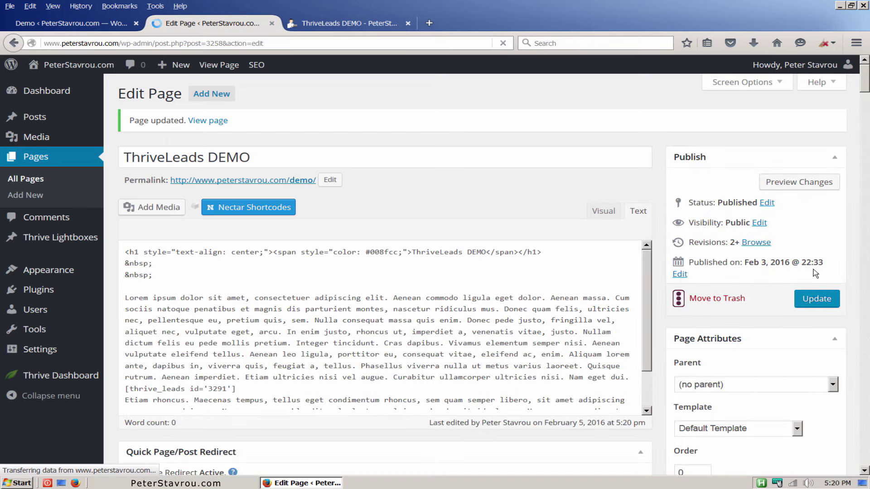
left_click(381, 27)
Reload the live ThriveLeads DEMO page and scroll down to the Get Instant Access opt-in form.
left_click(502, 46)
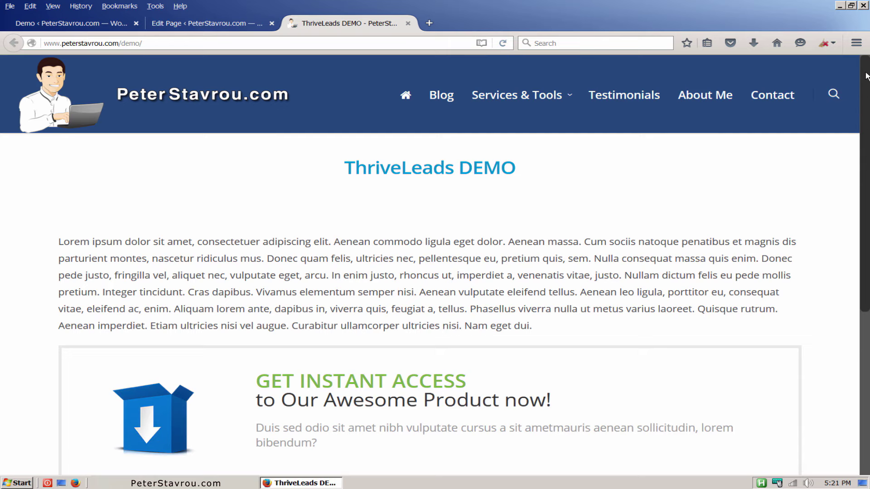
left_click_drag(866, 76, 867, 138)
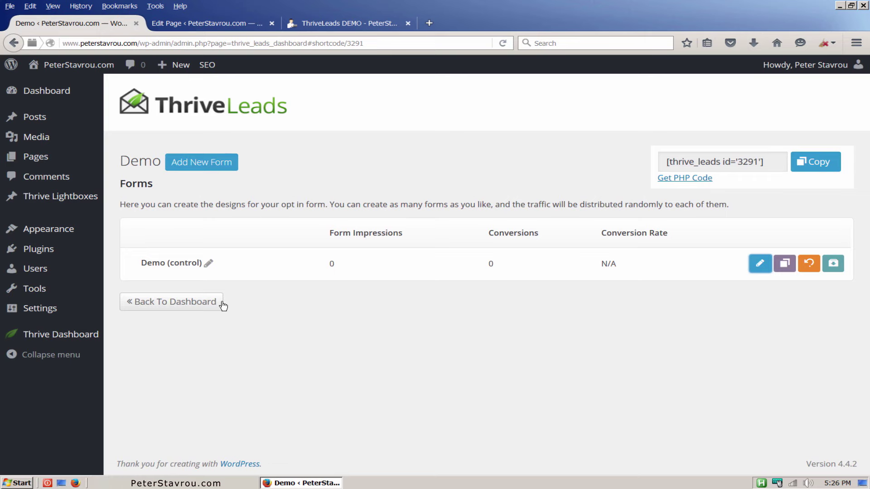
Delete the old Demo lead shortcode from the Thrive Leads dashboard.
left_click(216, 302)
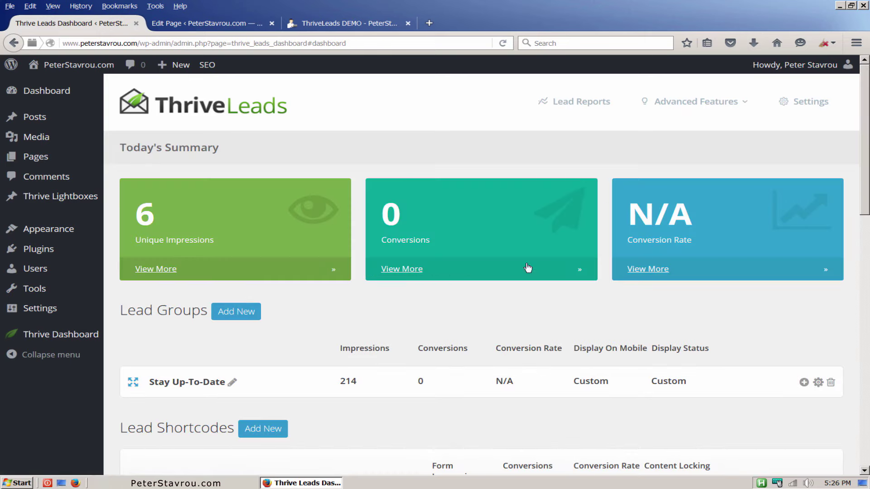
scroll(529, 270, "down", 5)
scroll(867, 222, "down", 2)
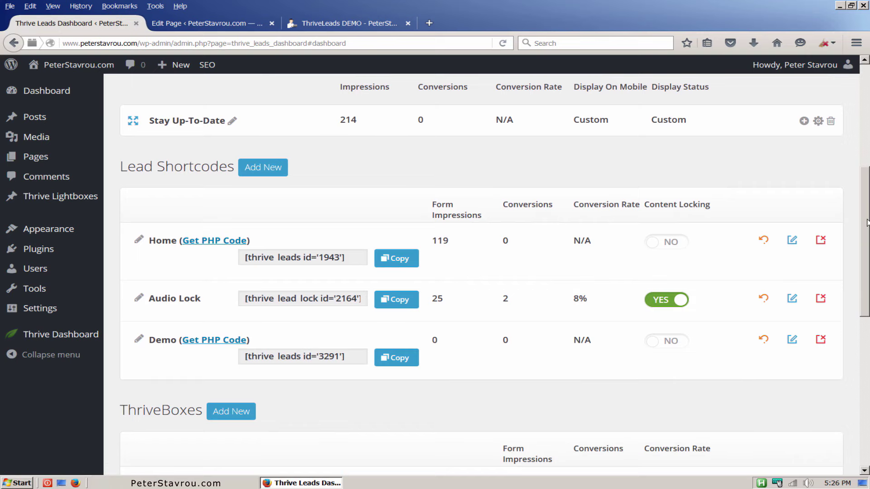
left_click(823, 340)
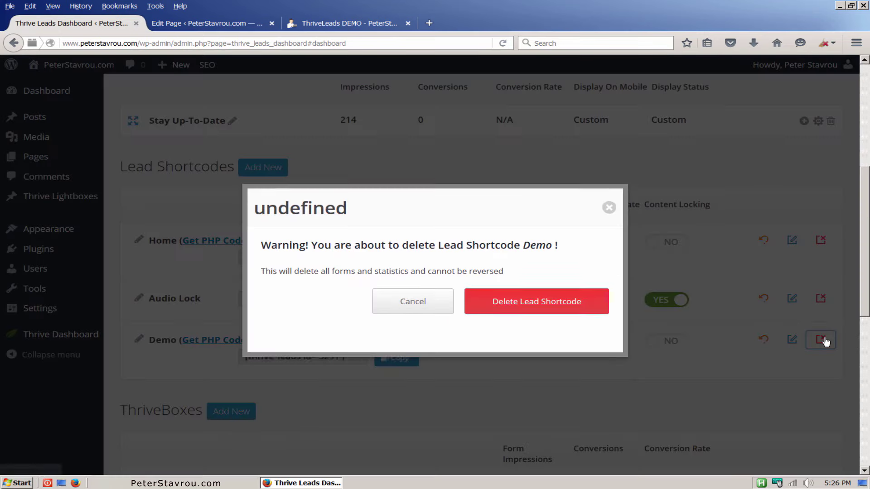
left_click(572, 307)
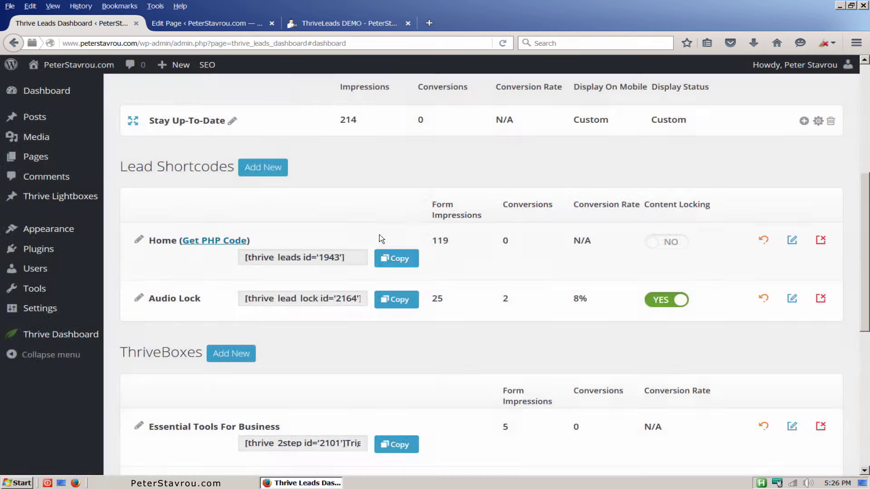
Create a 'Demo Lock' lead shortcode with content locking set to YES and open its forms page.
left_click(284, 171)
type("Demo Lock")
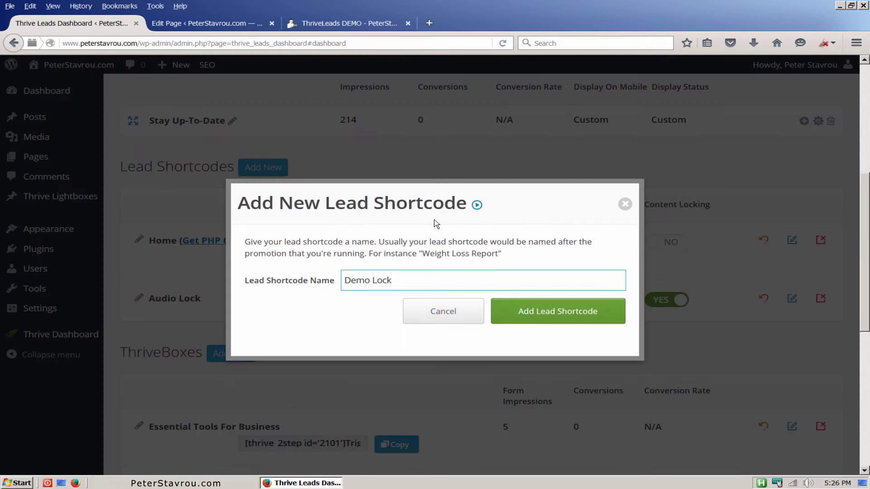
left_click(619, 323)
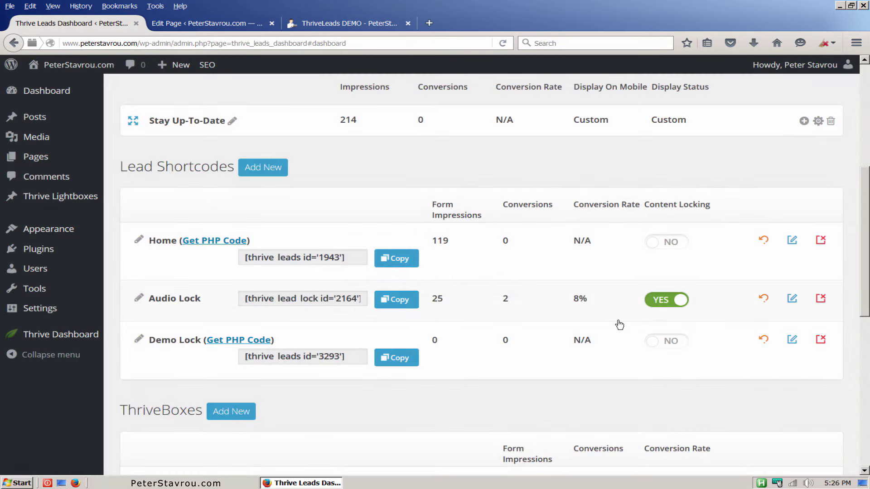
left_click(660, 346)
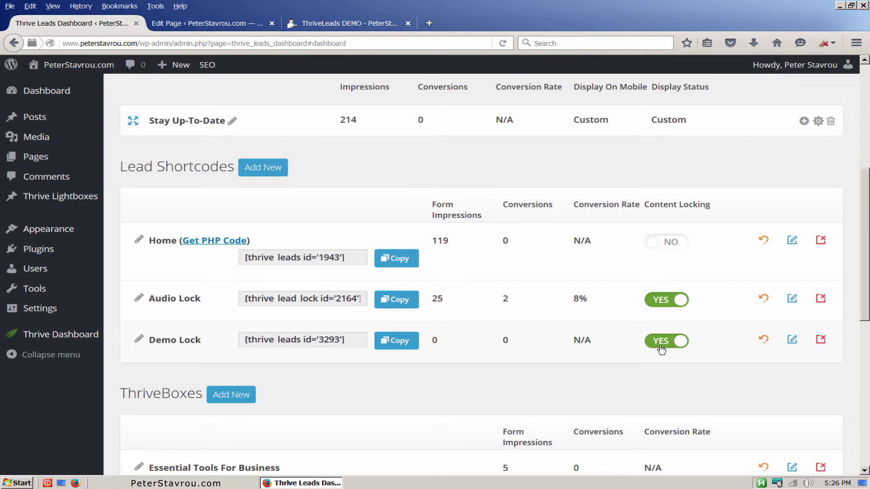
left_click(792, 349)
Add a new form named 'Demo' to the Demo Lock shortcode.
left_click(476, 266)
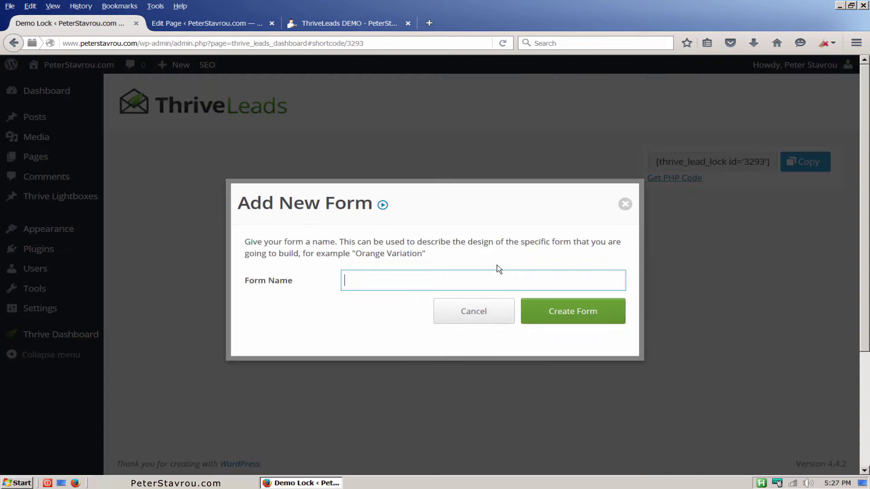
type("Demo")
left_click(601, 321)
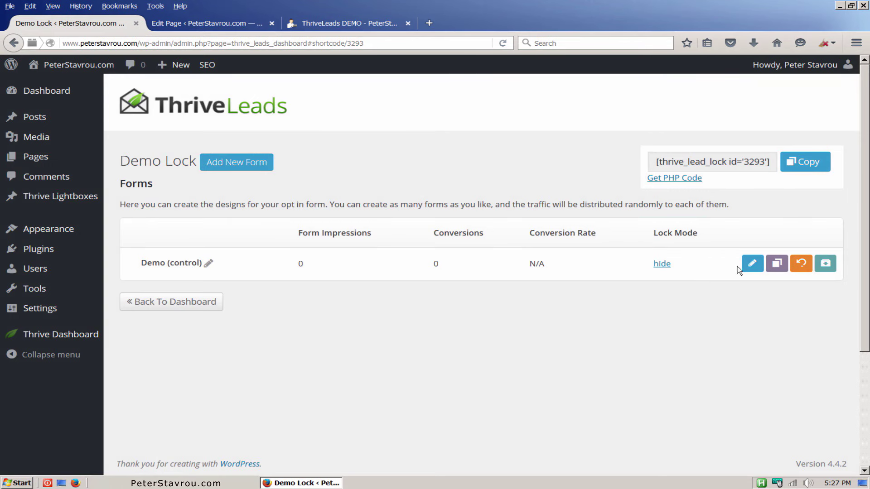
Apply and save the Content Locking Shortcode Set 007 v1 travel design for the Demo form.
left_click(754, 264)
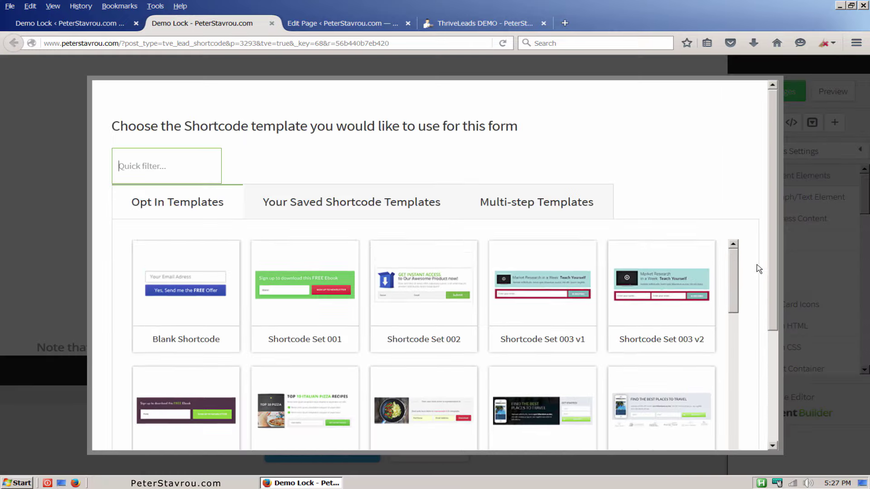
left_click_drag(734, 265, 737, 331)
left_click(436, 401)
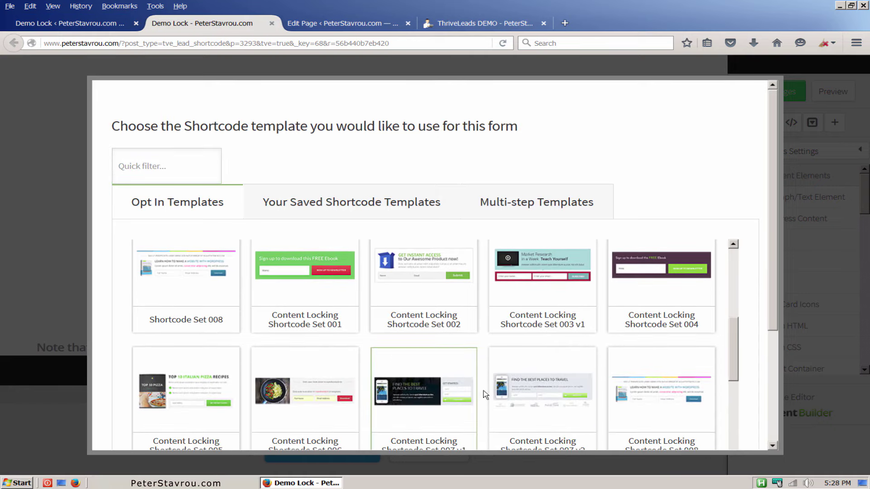
left_click_drag(775, 271, 757, 396)
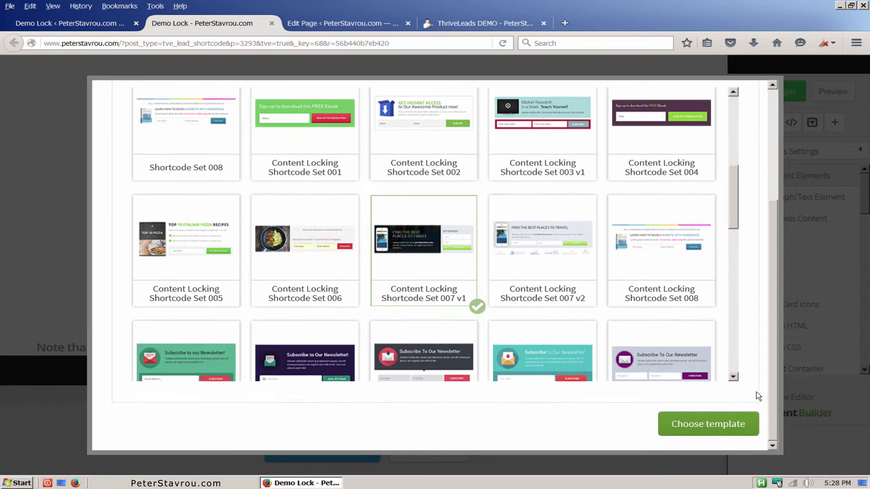
left_click(745, 423)
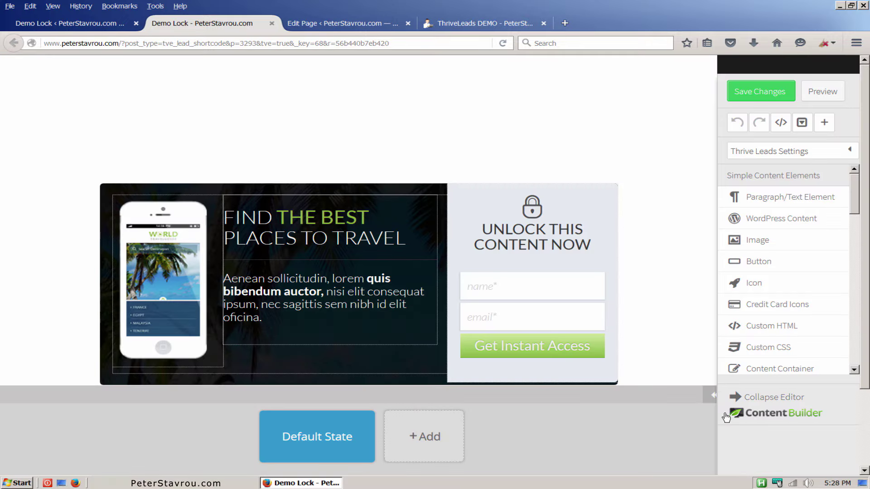
left_click(747, 98)
left_click(272, 23)
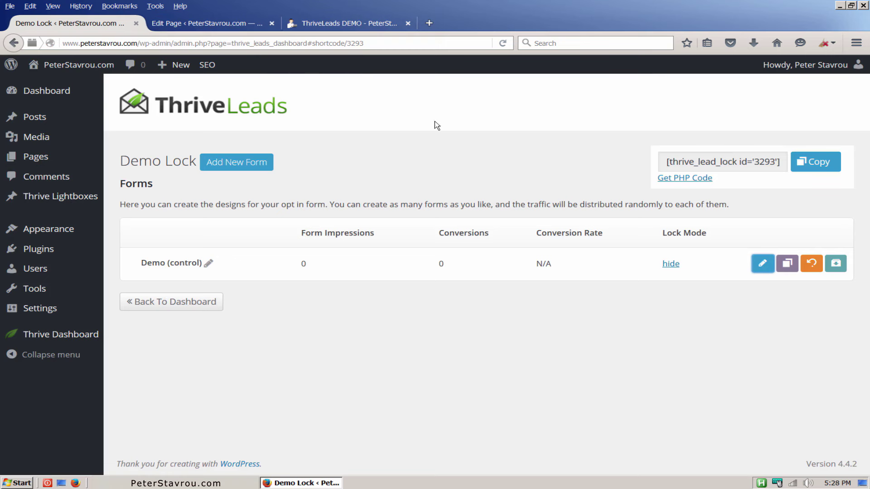
Copy the Demo Lock shortcode and remove the old [thrive_leads id='3291'] line from the page.
left_click(821, 172)
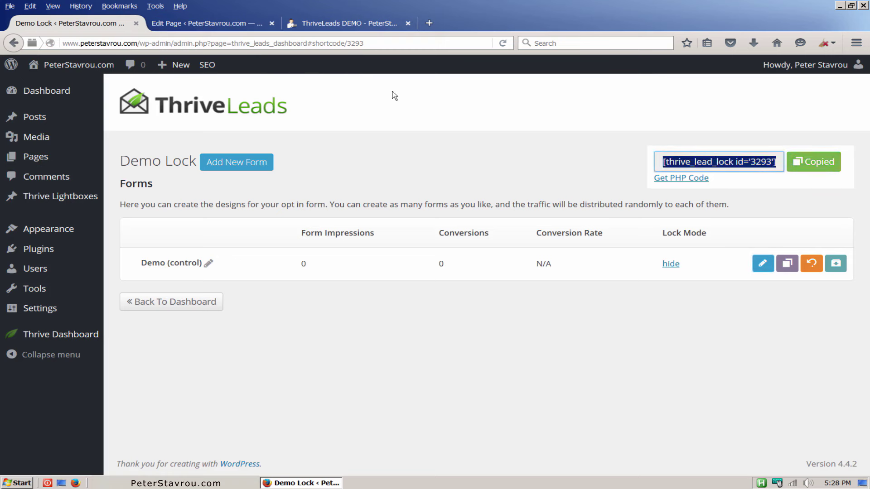
left_click(219, 25)
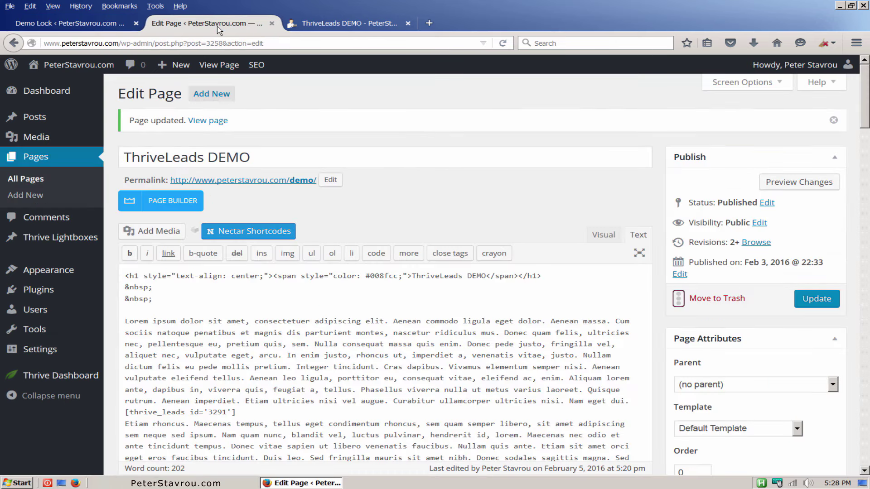
scroll(380, 176, "down", 2)
scroll(380, 176, "down", 1)
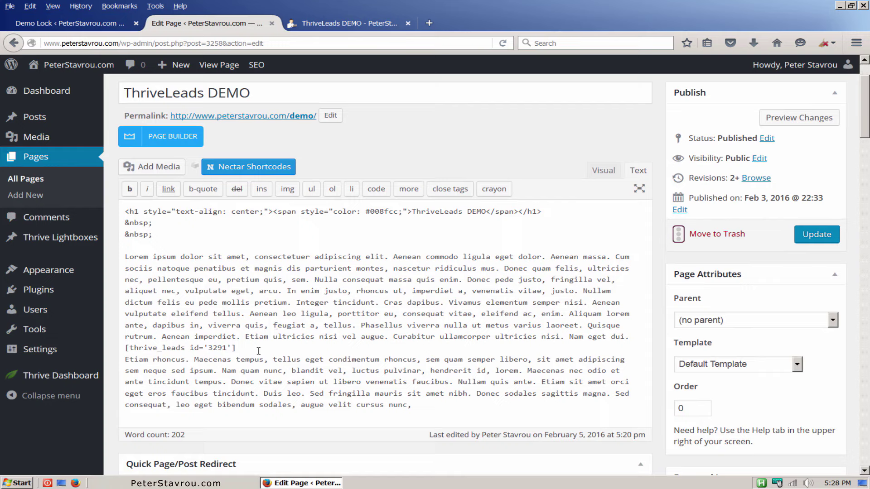
left_click_drag(259, 351, 122, 350)
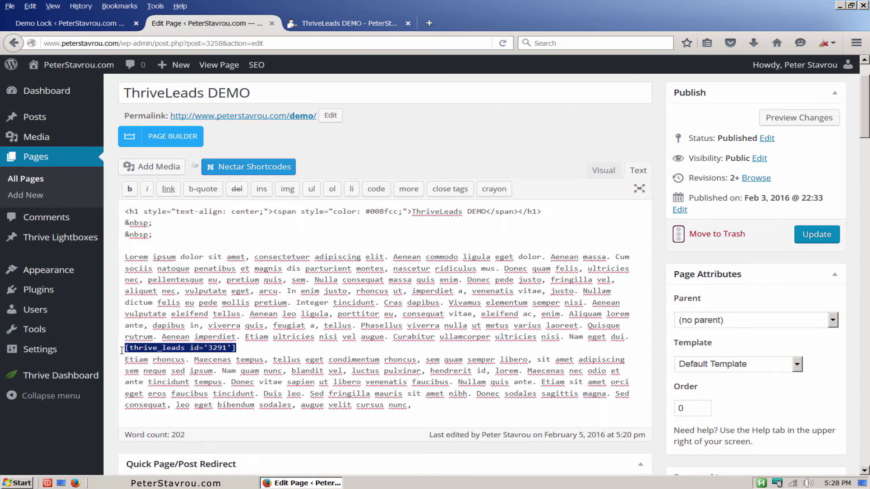
key("ctrl+x")
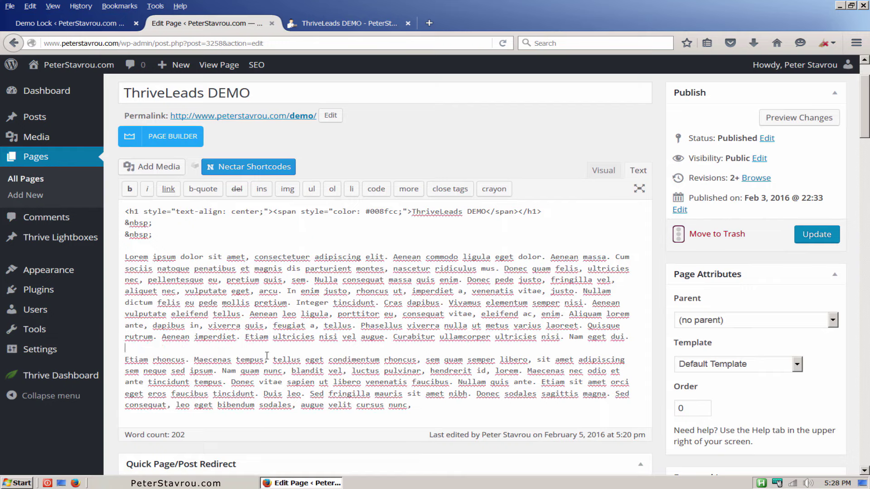
Bold the second paragraph, wrap it in [thrive_lead_lock id='3293'] tags, and update the page.
left_click_drag(415, 406, 131, 361)
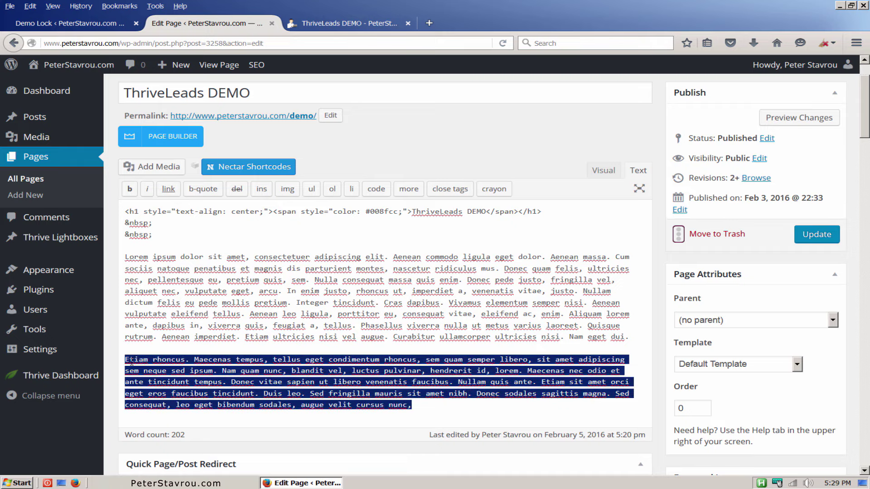
left_click(129, 190)
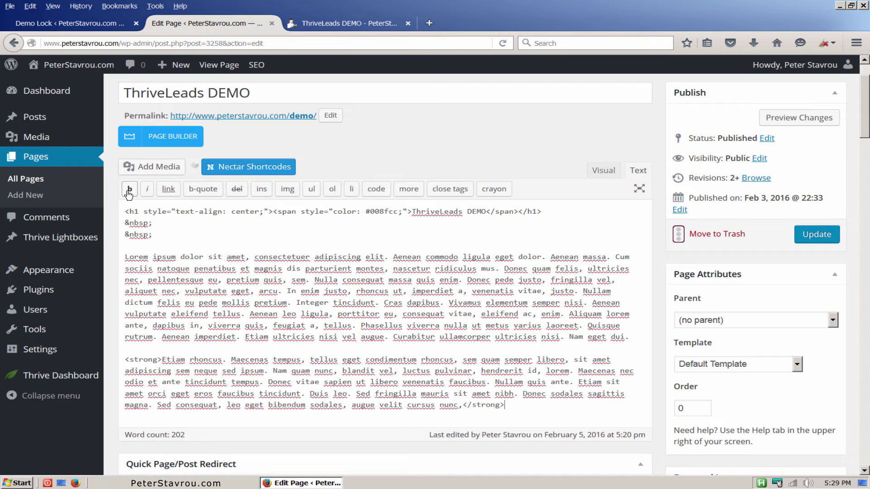
left_click(159, 349)
key("Return")
key("ctrl+v")
key("ctrl+Left")
key("ctrl+Left")
key("ctrl+Left")
key("shift+End")
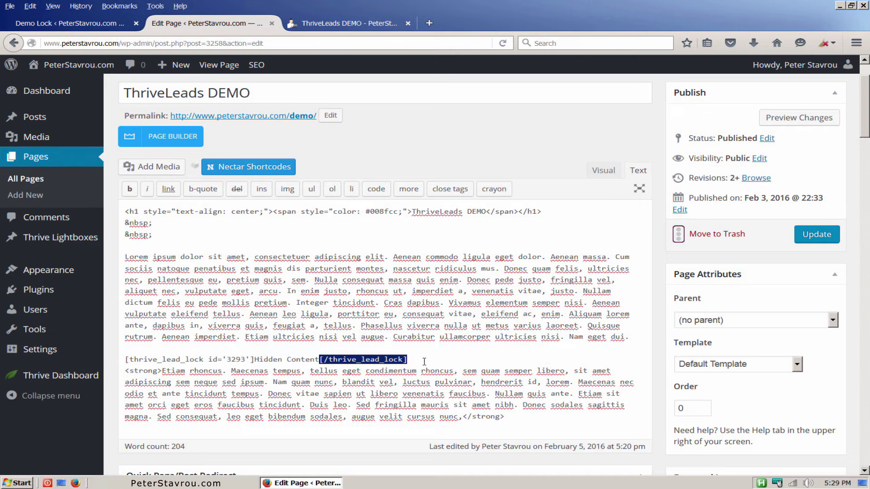
key("ctrl+x")
left_click(517, 420)
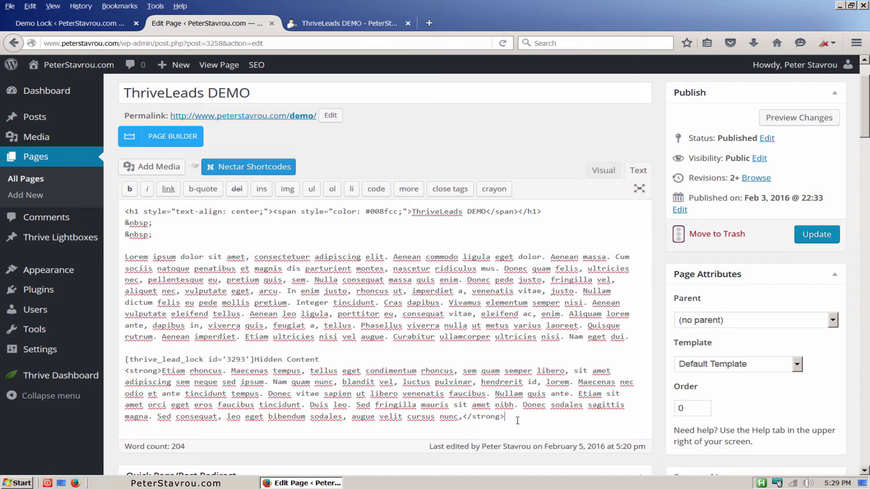
key("ctrl+v")
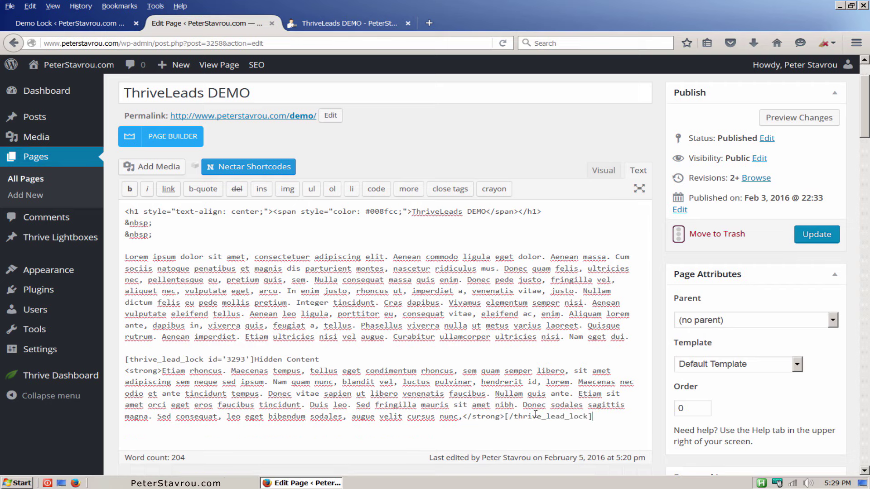
left_click(822, 245)
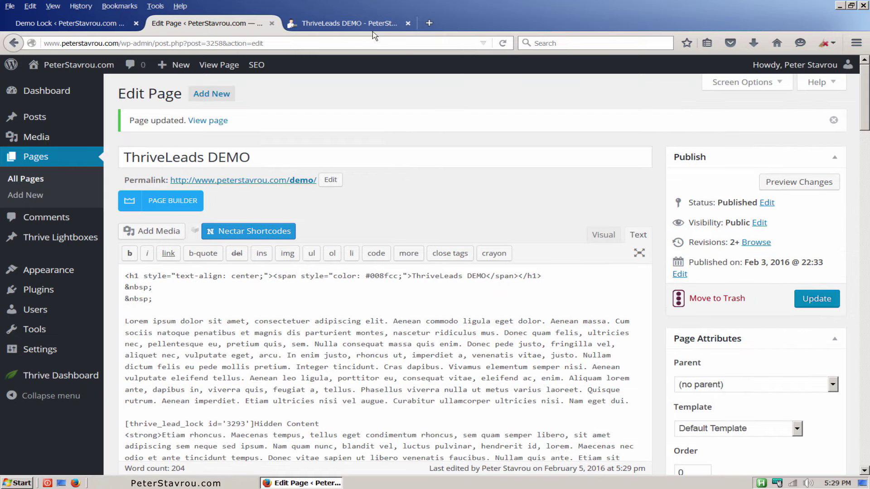
Fill the travel unlock form with a name and e-mail address and submit Get Instant Access.
left_click(344, 23)
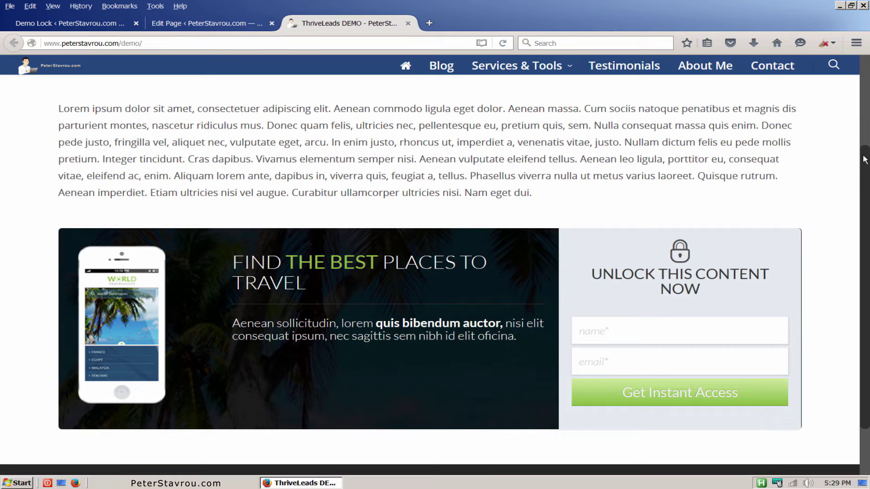
left_click_drag(865, 160, 858, 133)
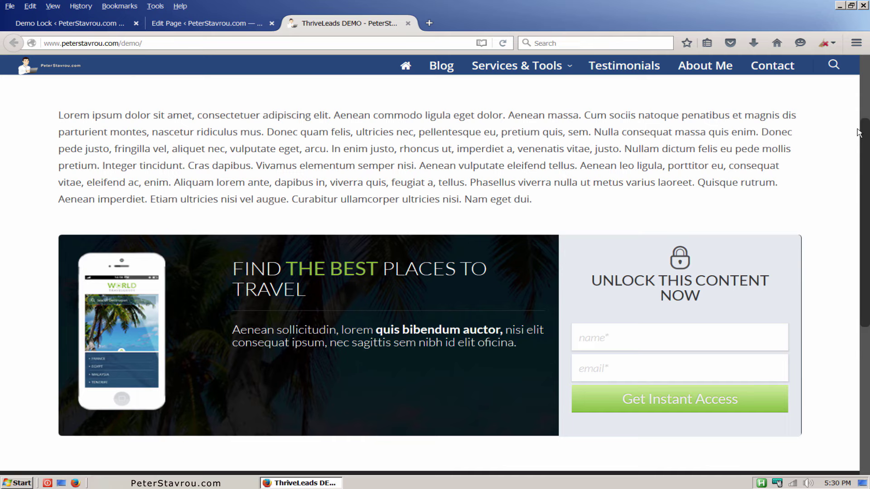
left_click(740, 328)
type("peter")
key("Tab")
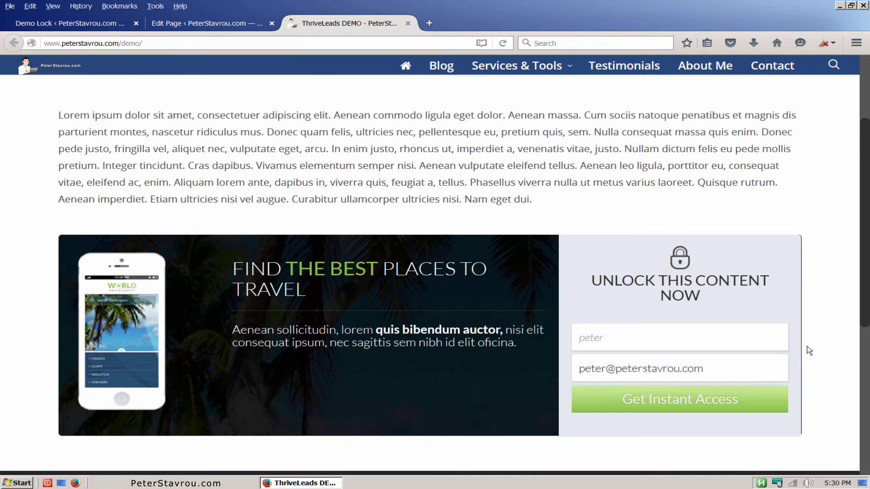
left_click(773, 402)
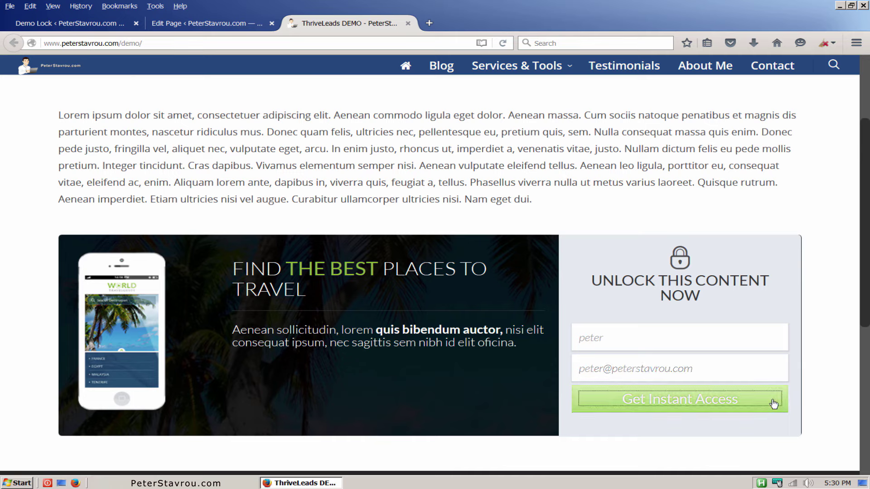
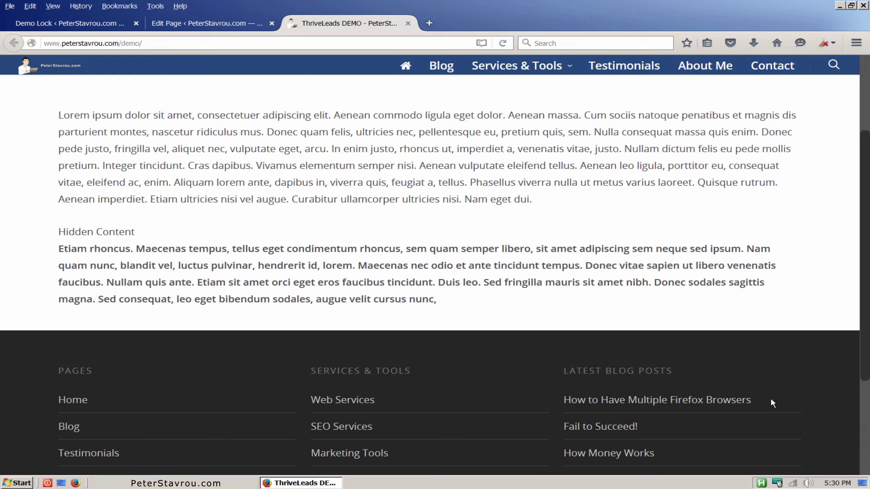
Clear all Firefox browser data and reload the demo page to see the unlock form as a fresh visitor.
left_click(503, 43)
left_click(834, 44)
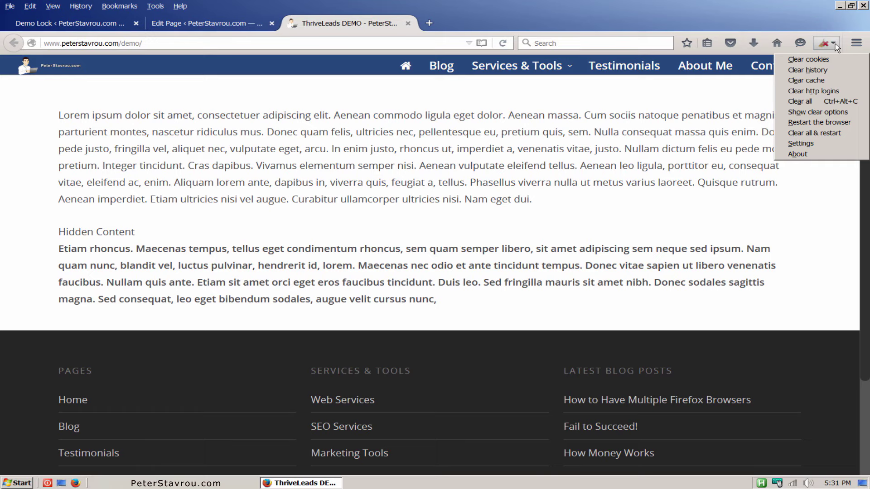
left_click(839, 101)
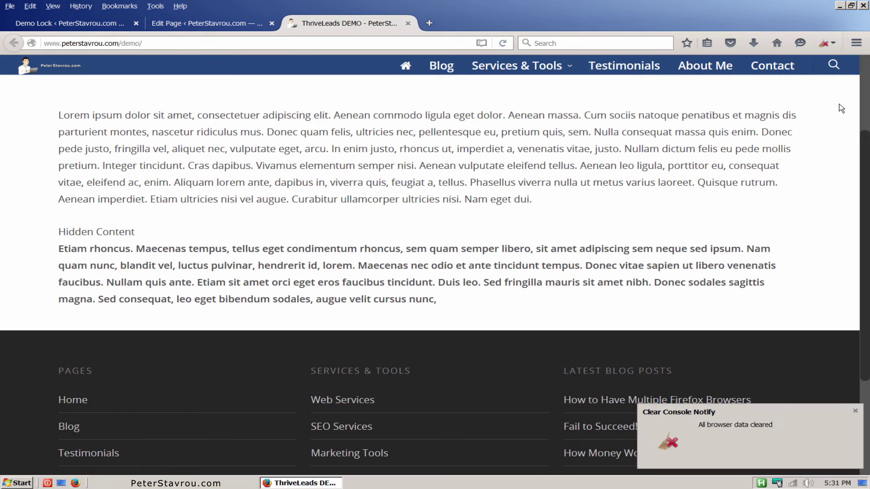
left_click(855, 411)
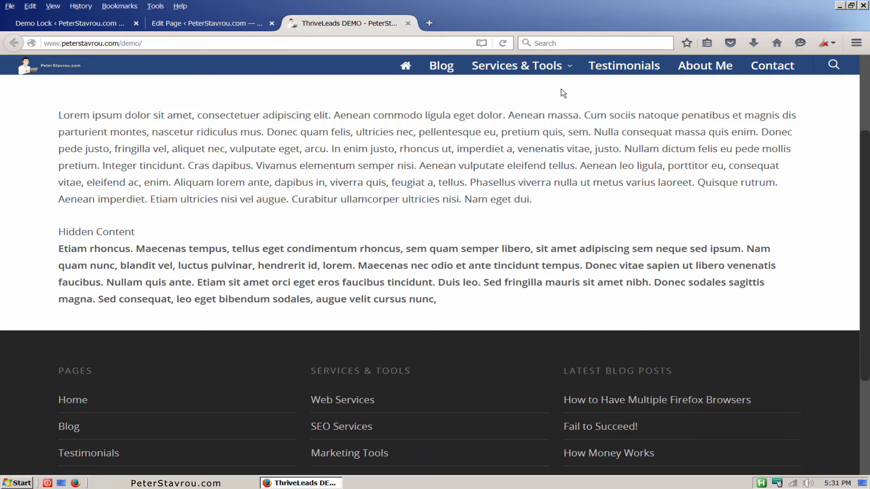
left_click(507, 44)
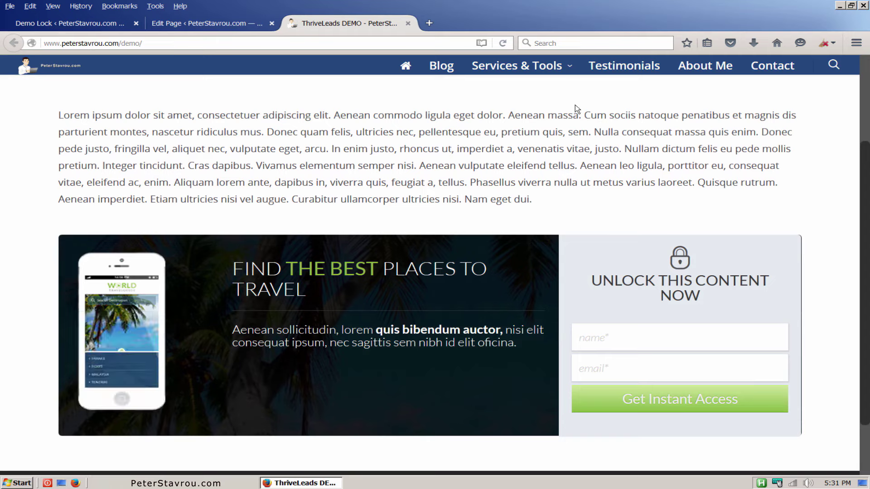
left_click(103, 27)
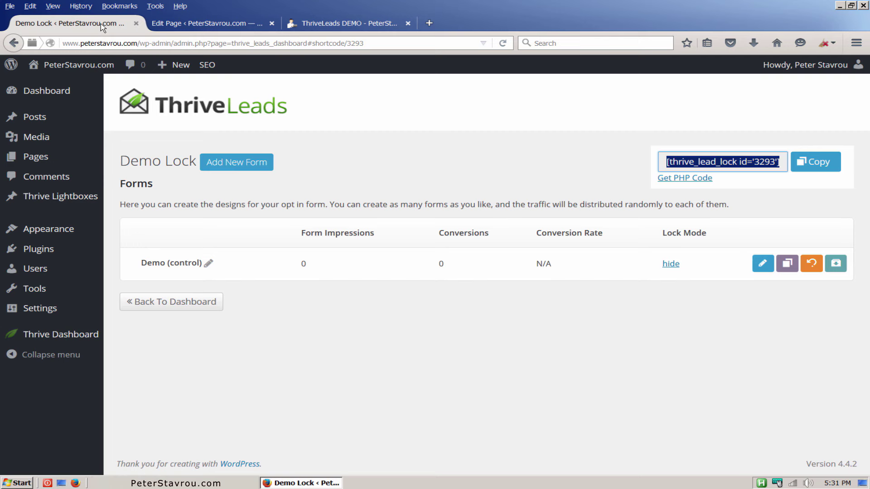
Set the Demo form's Content Display lock mode to Blur and save it.
left_click(675, 269)
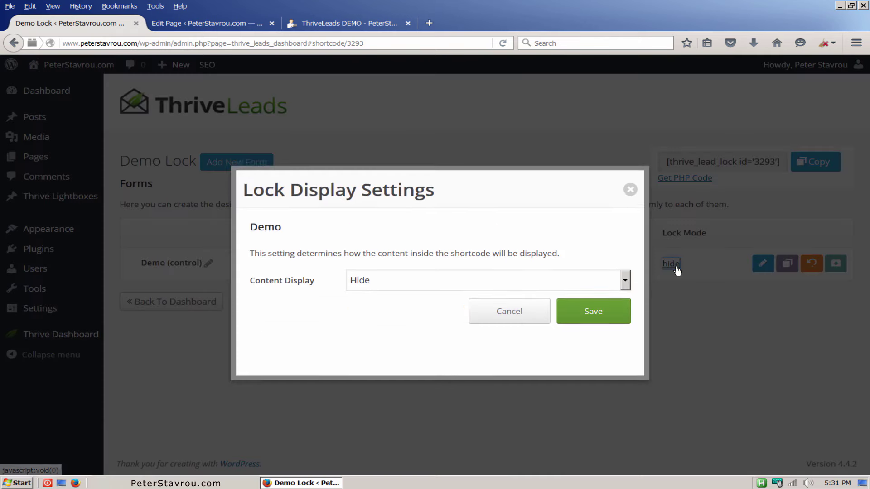
left_click(626, 277)
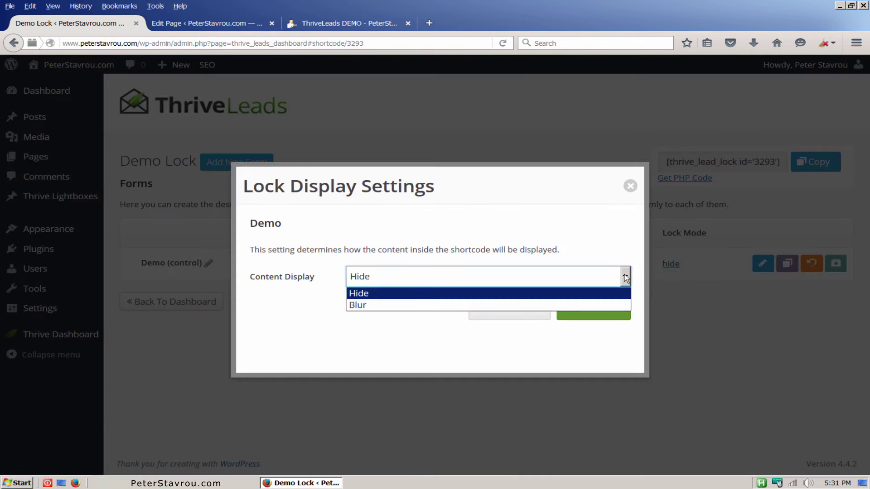
left_click(607, 306)
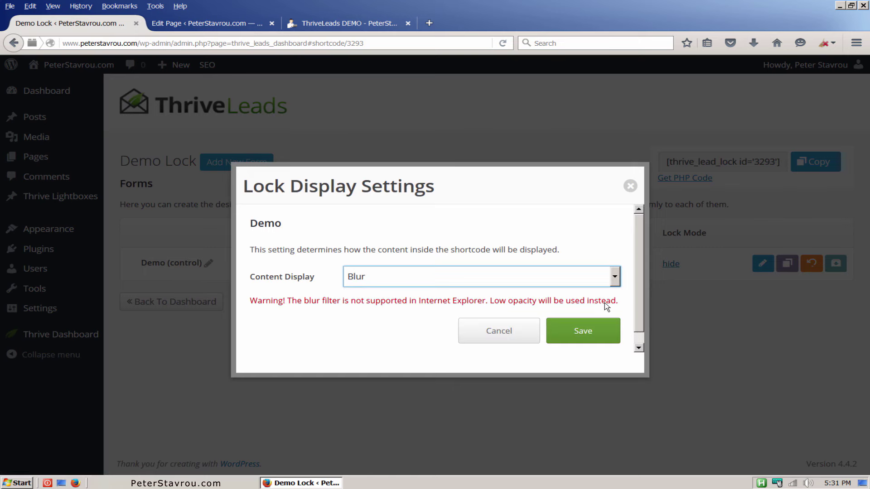
left_click(615, 332)
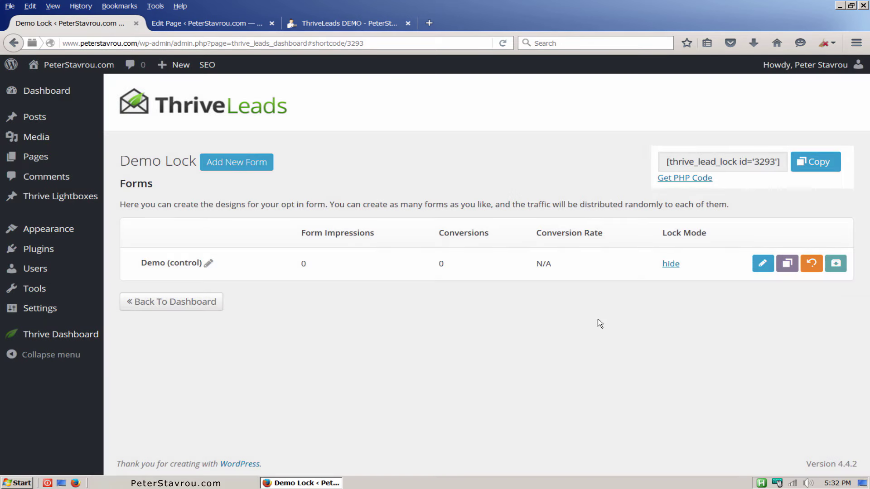
Reload the demo page to check the hidden content now appears blurred behind the unlock form.
left_click(368, 23)
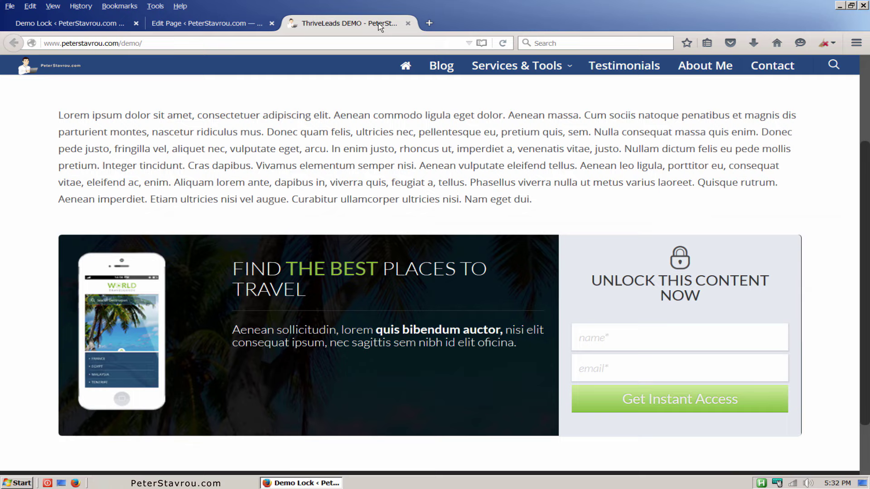
left_click(503, 44)
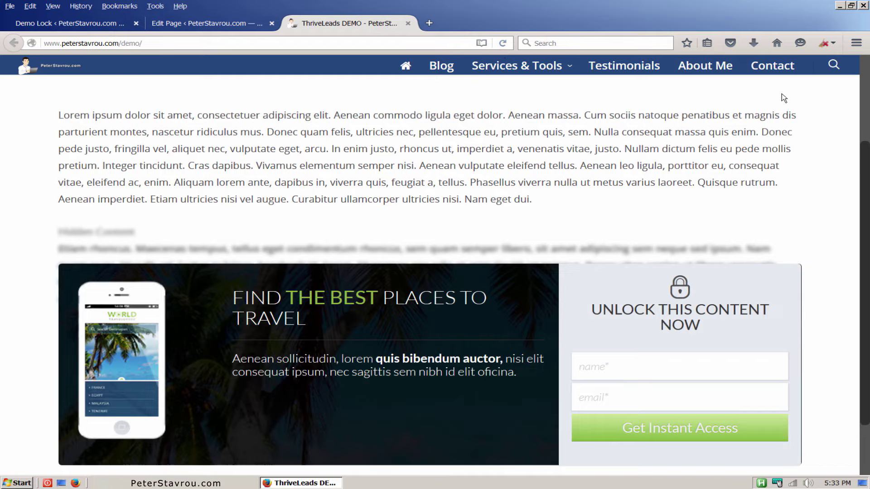
scroll(866, 168, "down", 1)
left_click_drag(864, 164, 869, 152)
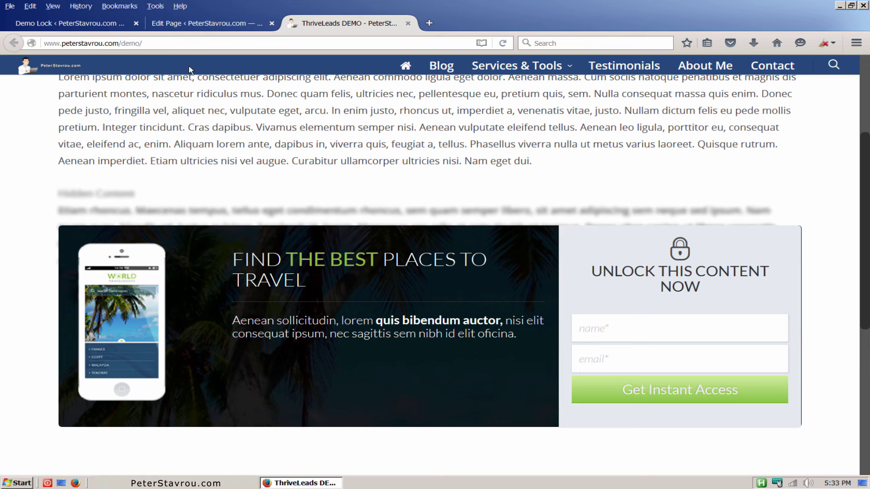
left_click(103, 28)
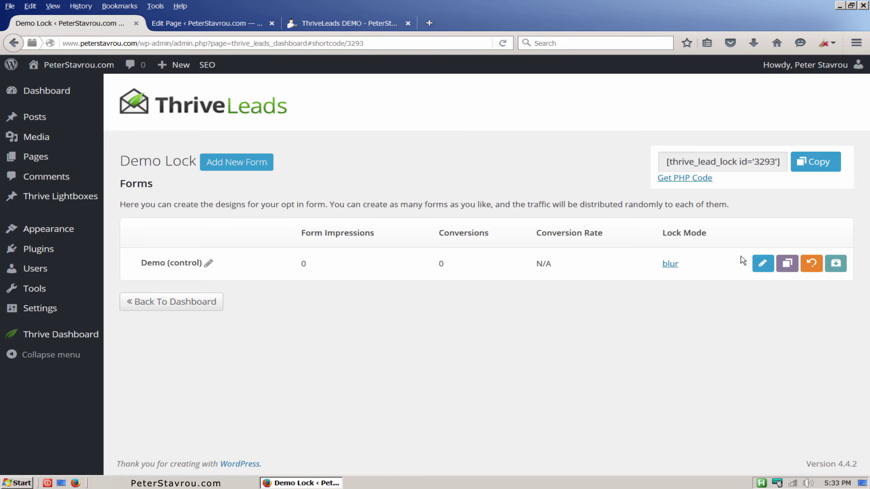
Apply the Content Locking Shortcode Set 004 'PREMIUM CONTENT LOCKED' template to the Demo lock form and save.
left_click(762, 269)
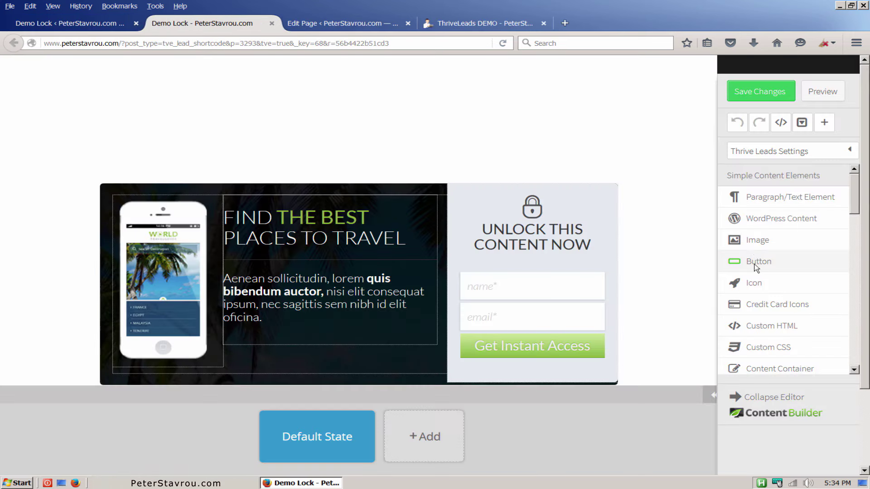
left_click(837, 156)
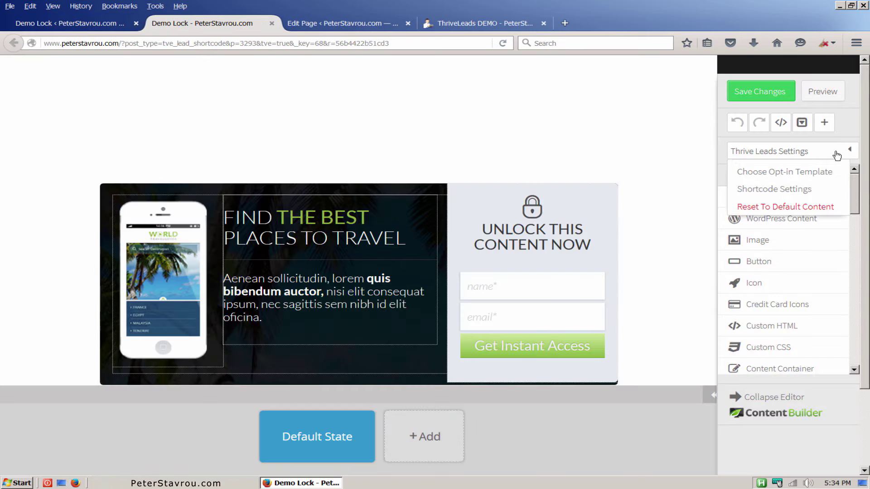
left_click(816, 175)
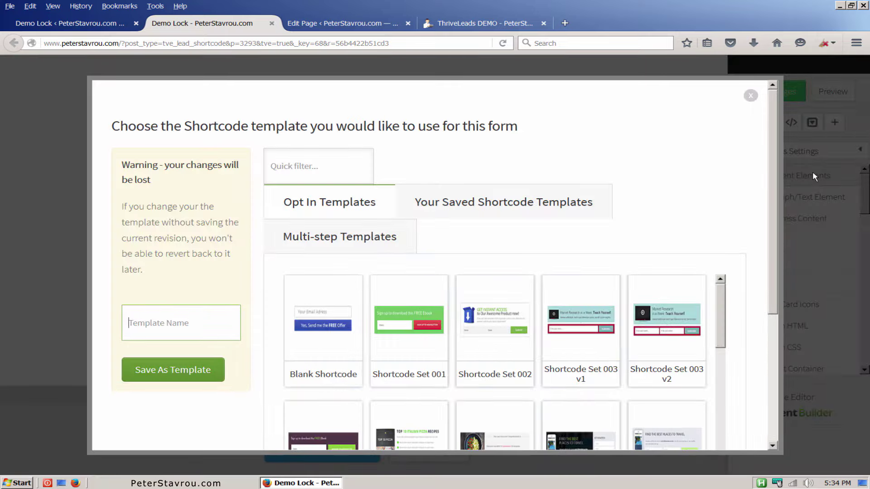
left_click_drag(772, 165, 775, 265)
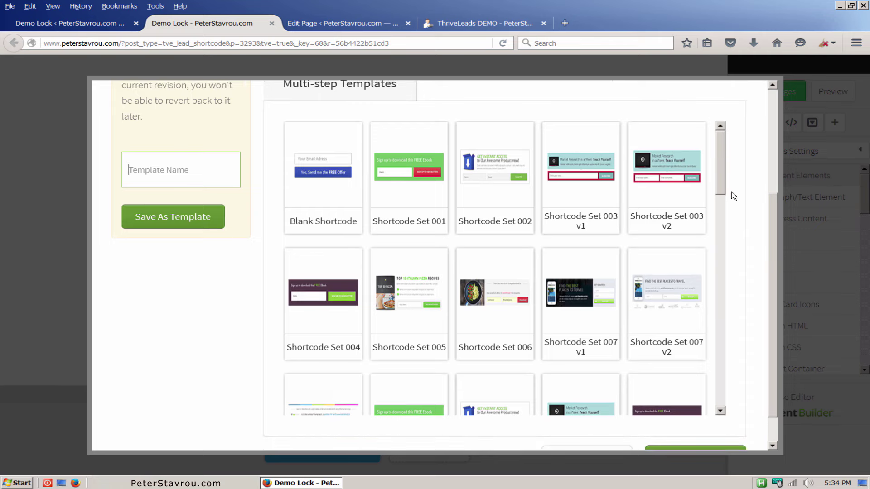
left_click_drag(723, 182, 721, 215)
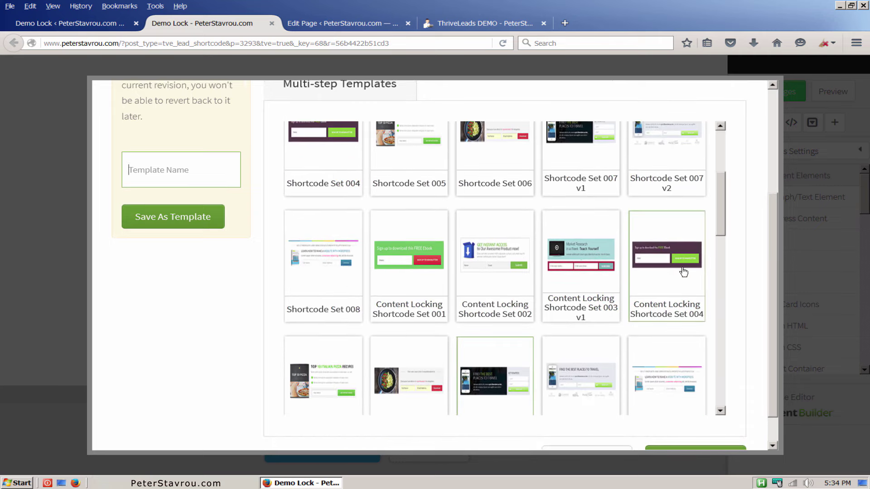
left_click(684, 272)
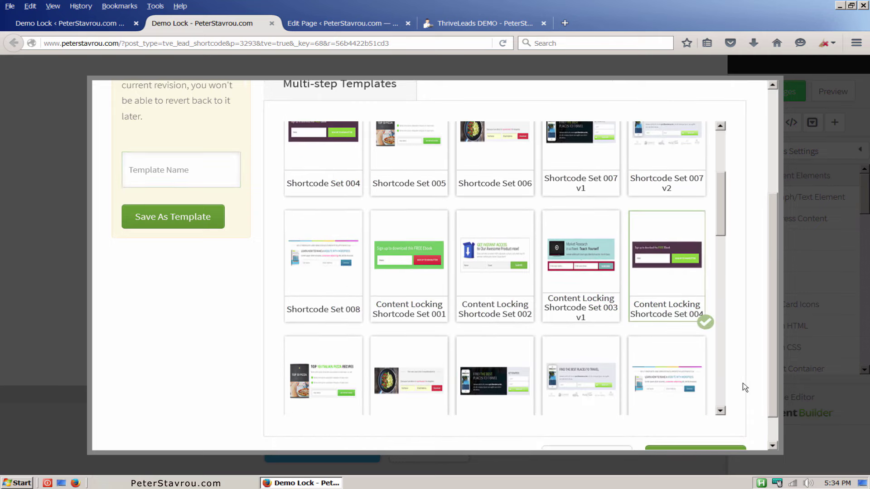
scroll(763, 416, "down", 1)
left_click(737, 435)
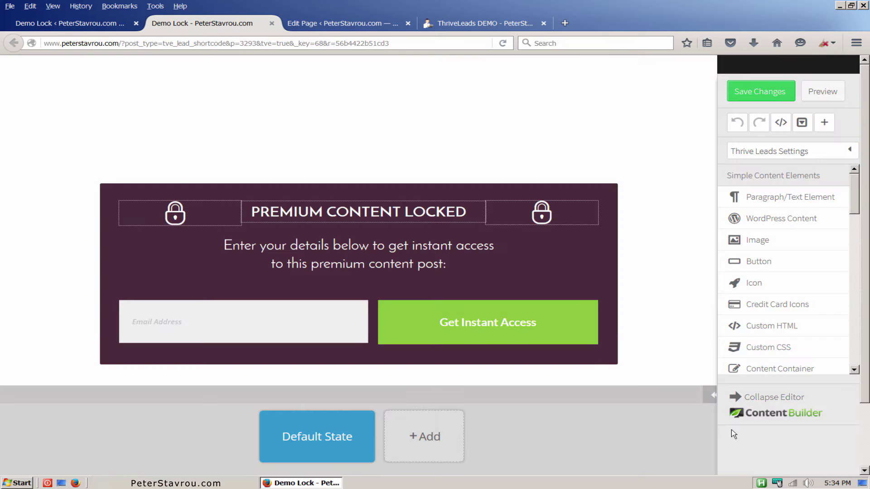
left_click(738, 101)
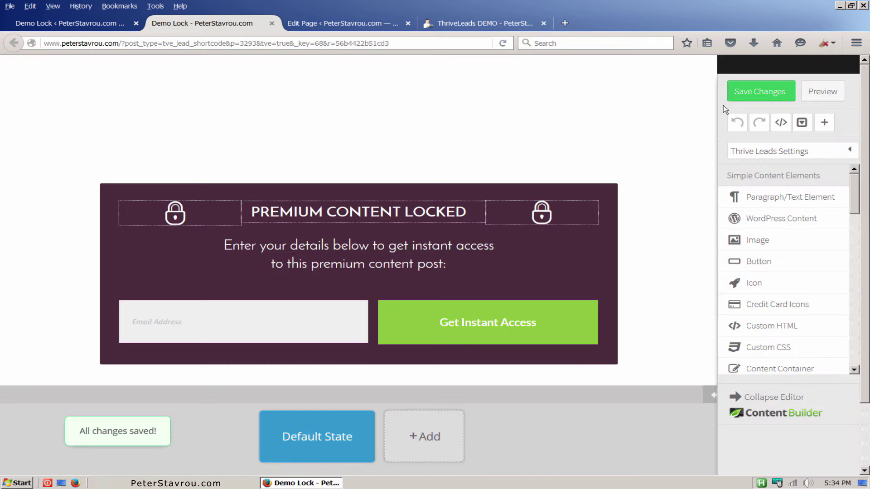
Paste the hidden content paragraph twice more inside the lead lock shortcode and update the page.
left_click(362, 27)
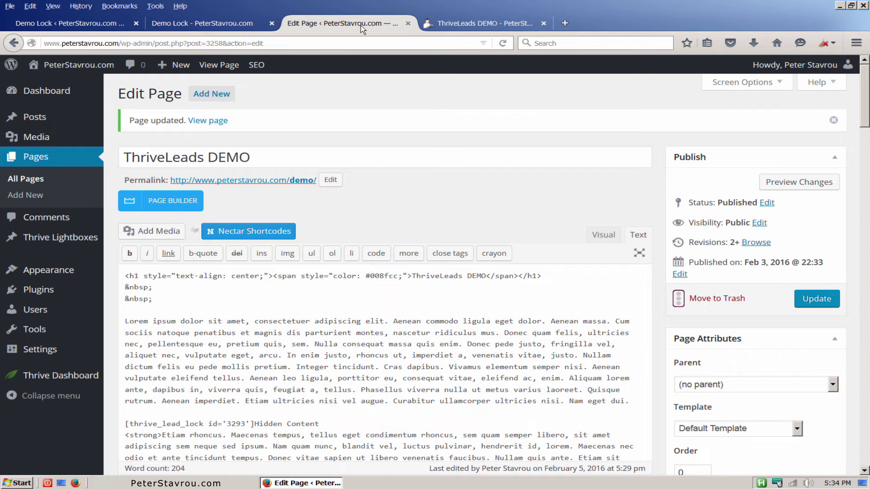
scroll(562, 197, "down", 5)
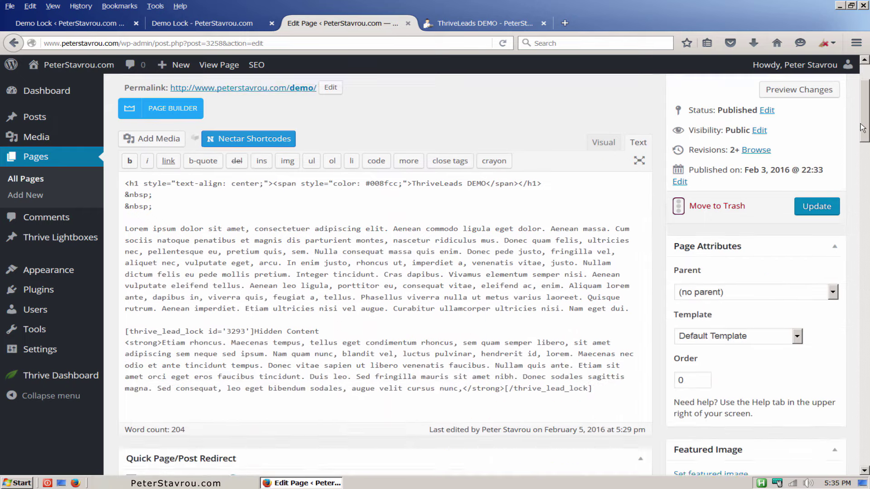
left_click_drag(462, 252, 165, 205)
key("ctrl+c")
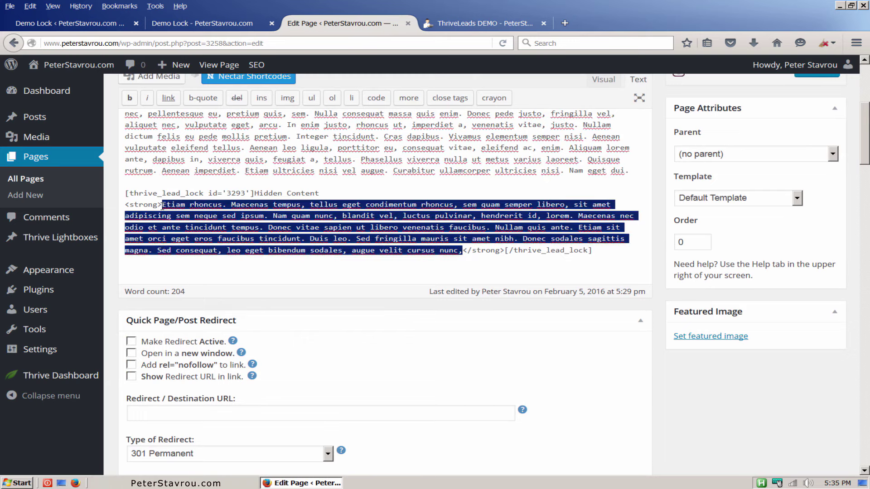
left_click(162, 206)
key("ctrl+v")
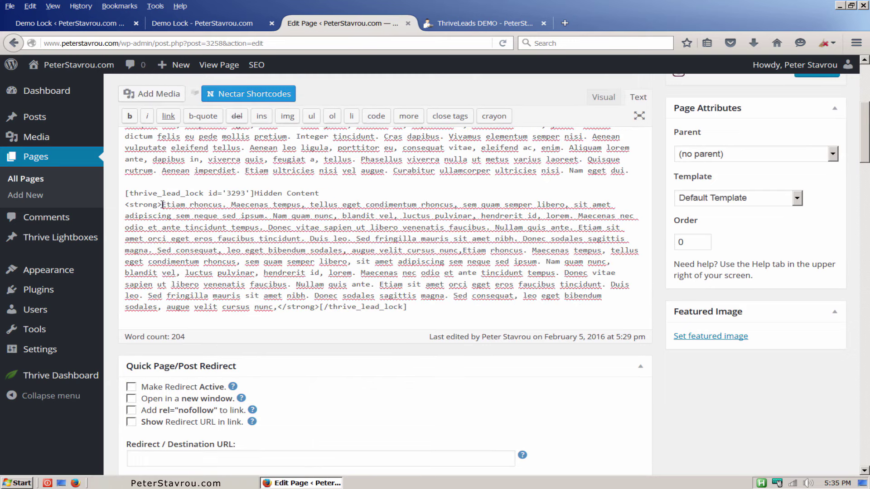
key("ctrl+v")
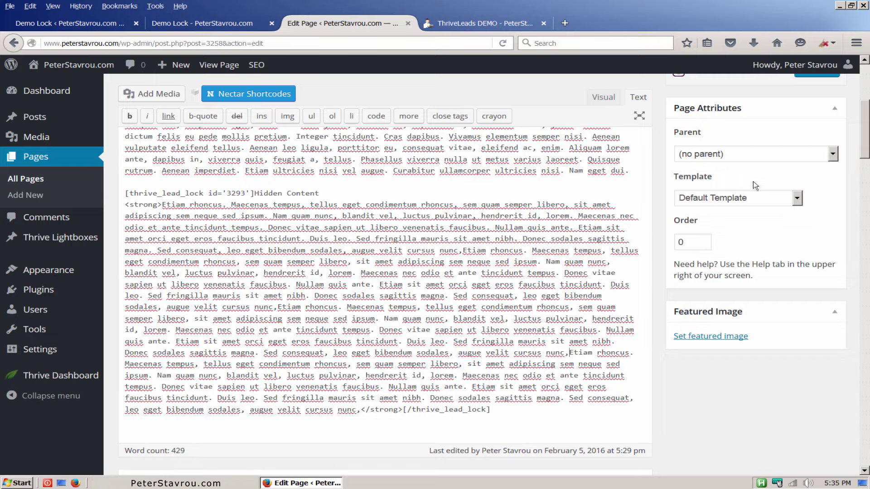
scroll(863, 154, "up", 3)
left_click(838, 160)
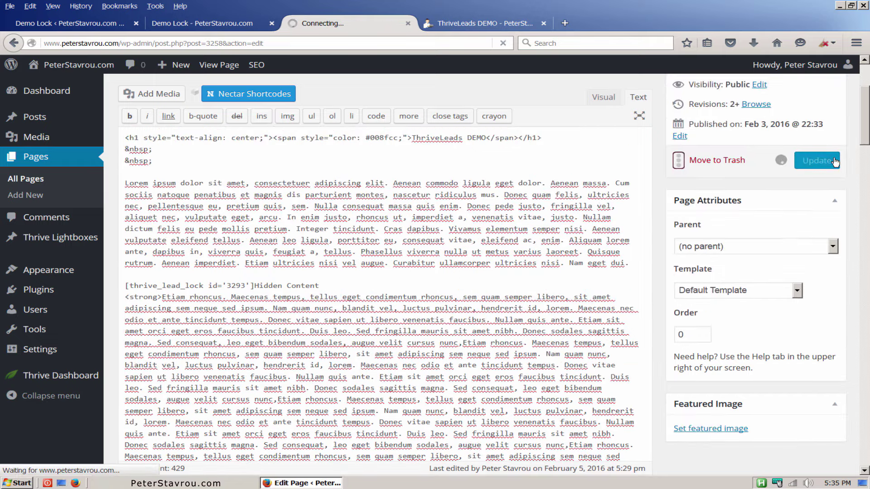
Reload the demo page to view the Premium Content Locked form over blurred text, then close the extra Demo Lock tab.
left_click(500, 25)
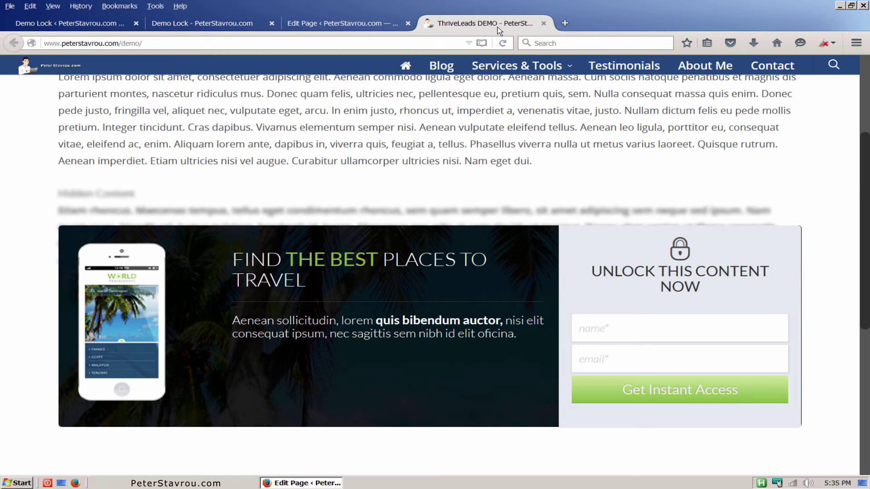
left_click(503, 43)
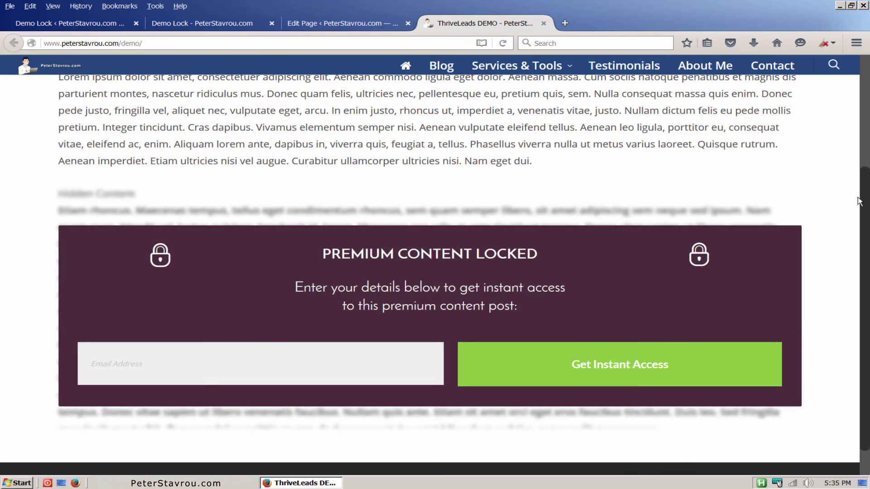
left_click_drag(862, 202, 865, 155)
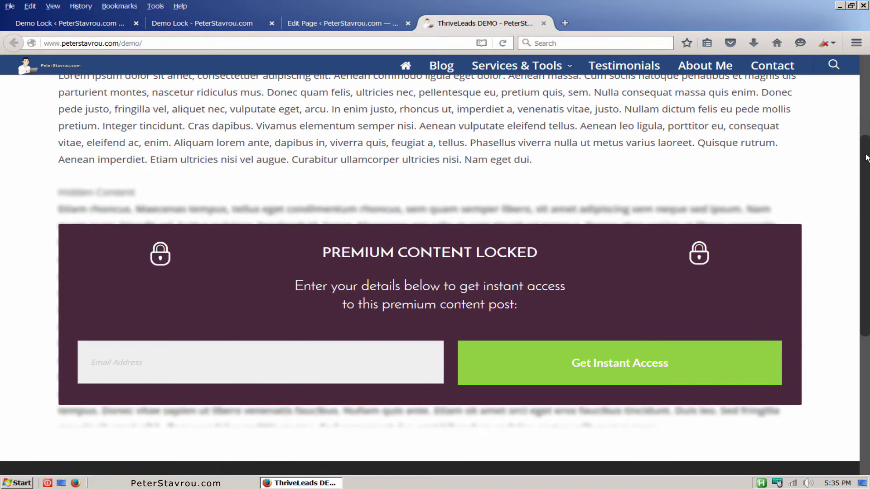
left_click(272, 24)
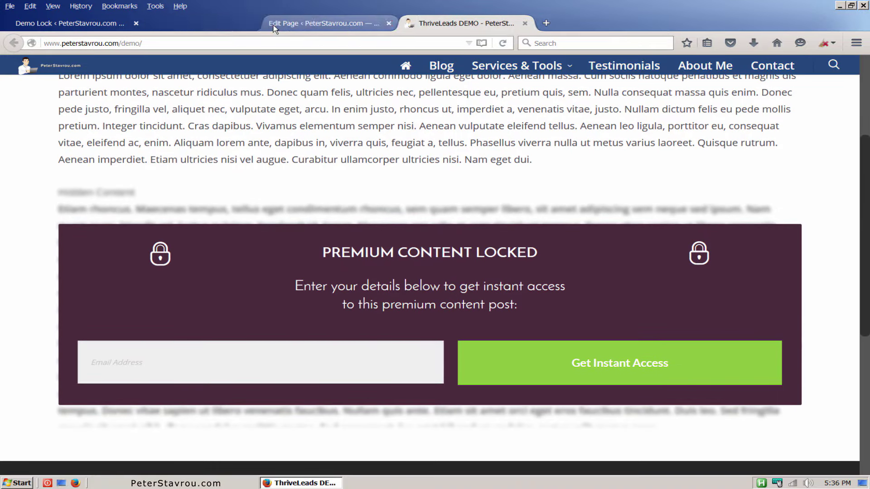
Delete the Demo Lock lead shortcode from the Thrive Leads dashboard and start adding a new ThriveBox.
left_click(109, 30)
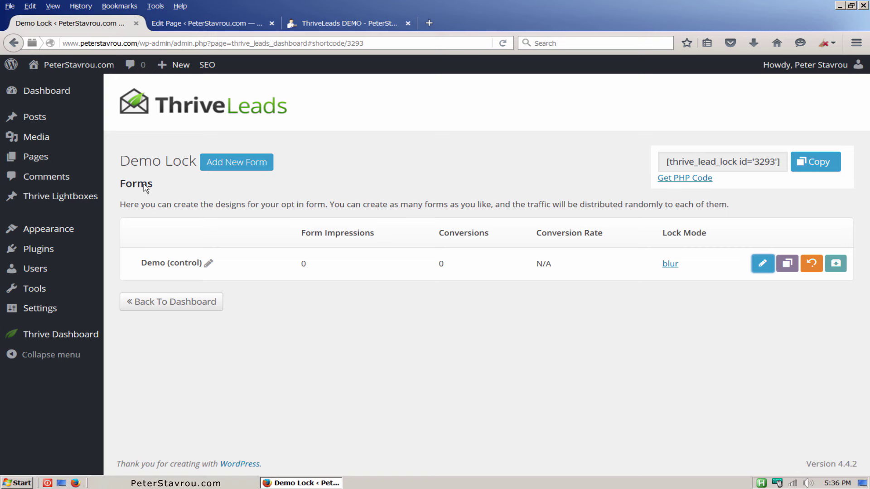
left_click(180, 305)
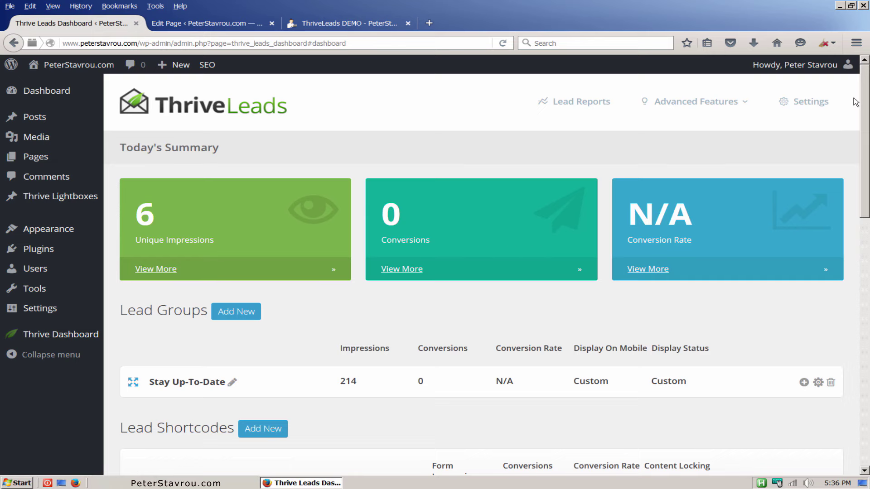
left_click_drag(865, 93, 865, 253)
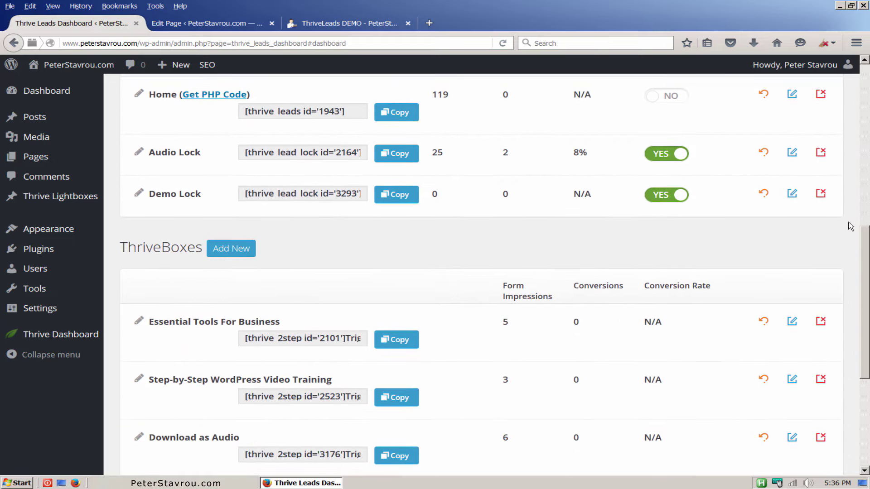
left_click(821, 195)
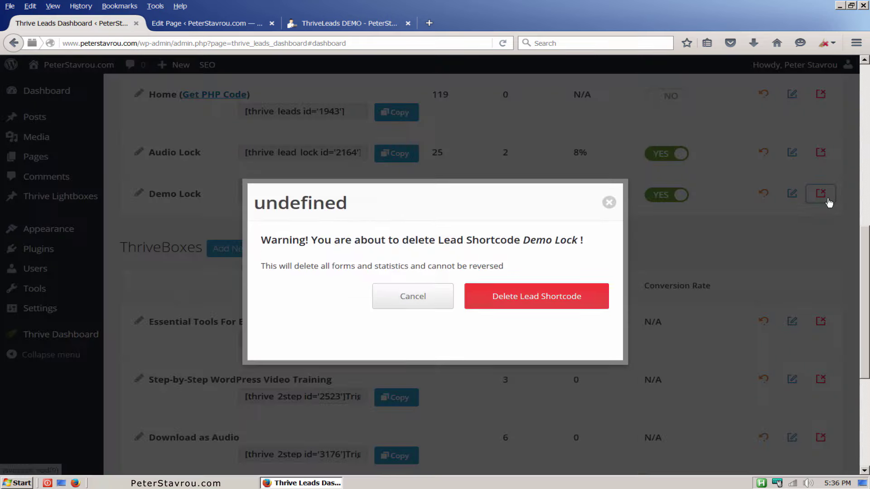
left_click(575, 306)
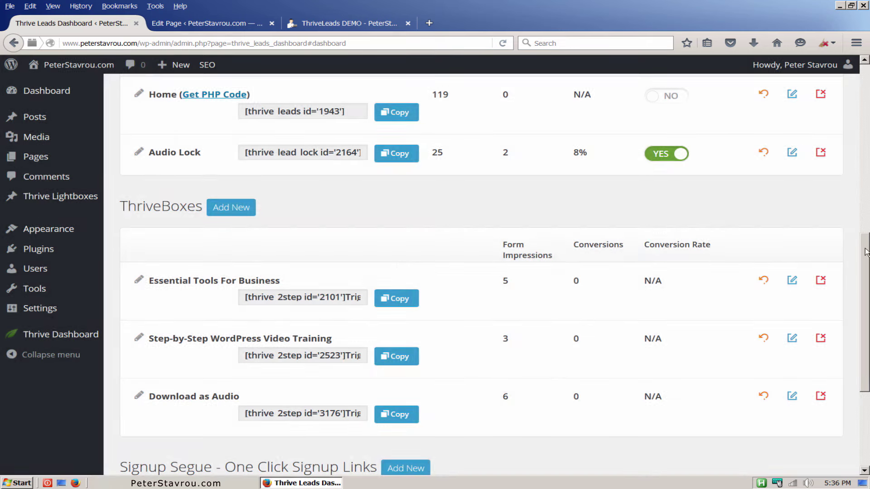
left_click_drag(866, 252, 865, 271)
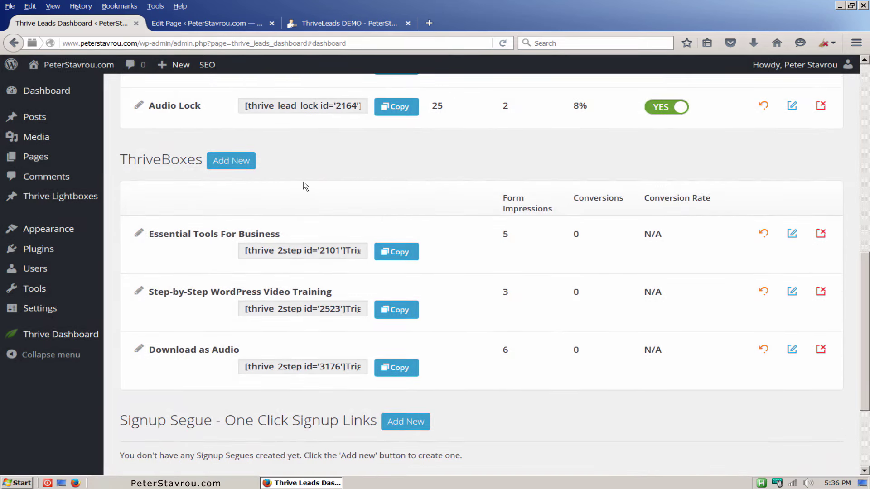
left_click(248, 169)
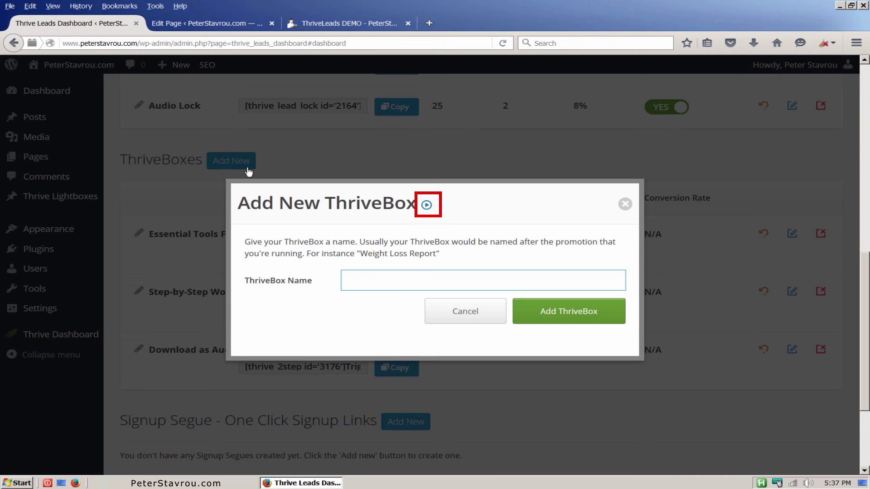
Close the 2-Step Short Code tutorial video and create a ThriveBox named 'Demo'.
left_click(427, 205)
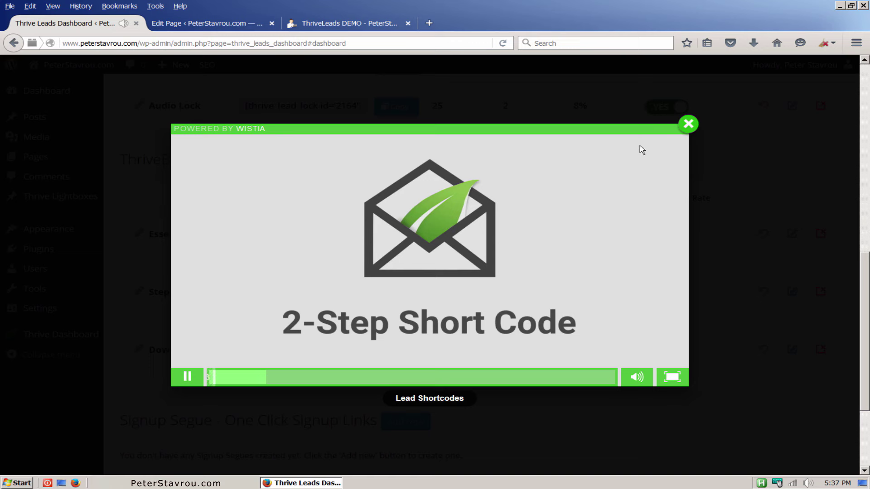
left_click(689, 129)
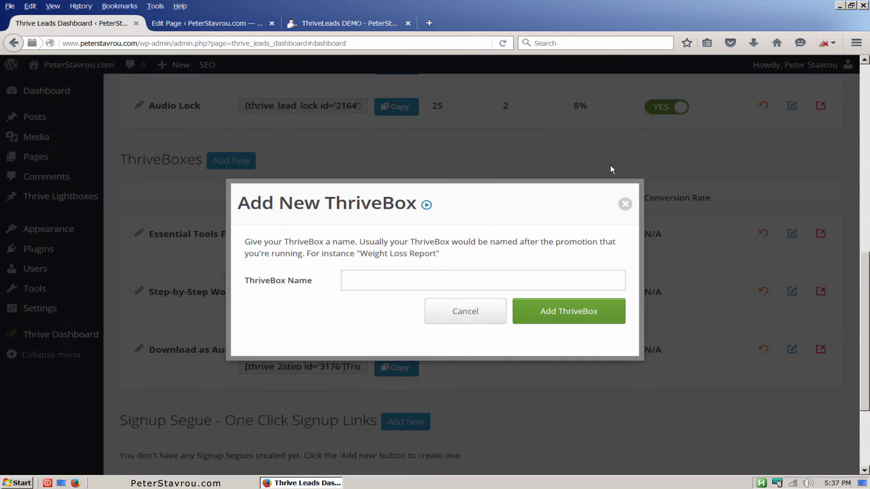
left_click(512, 283)
type("De")
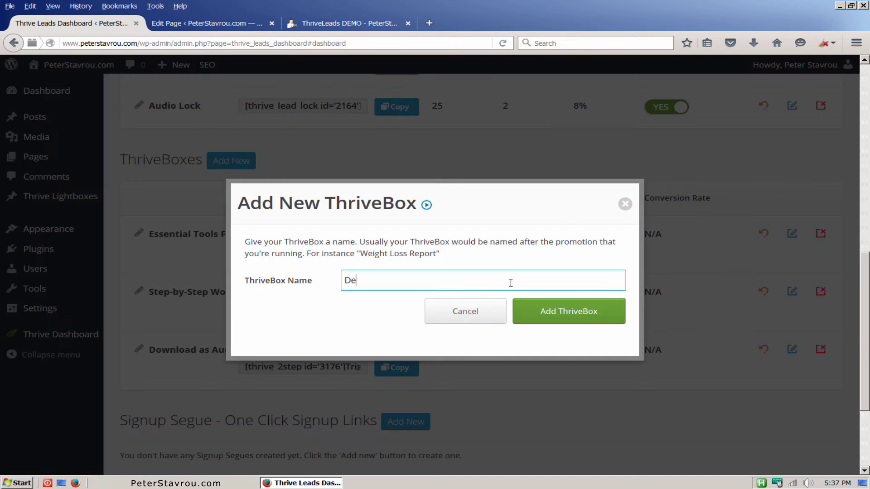
type("mo")
left_click(613, 319)
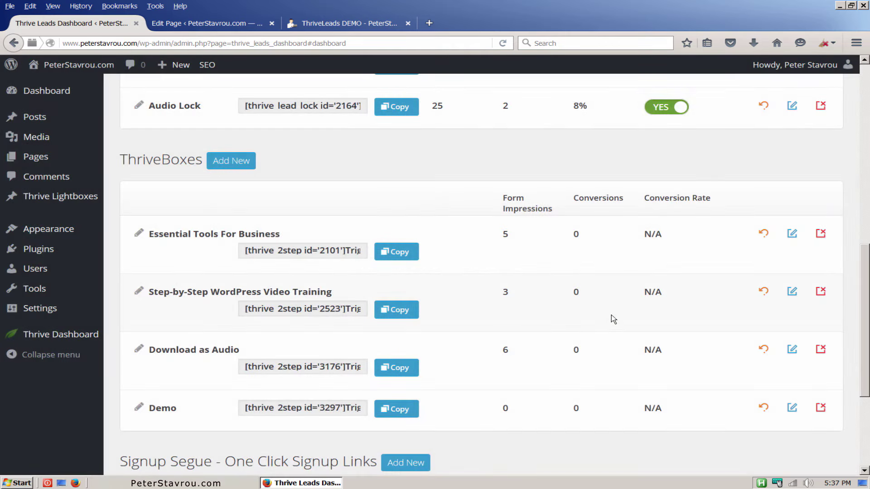
Add a form named 'Demo' to the Demo ThriveBox.
left_click(792, 407)
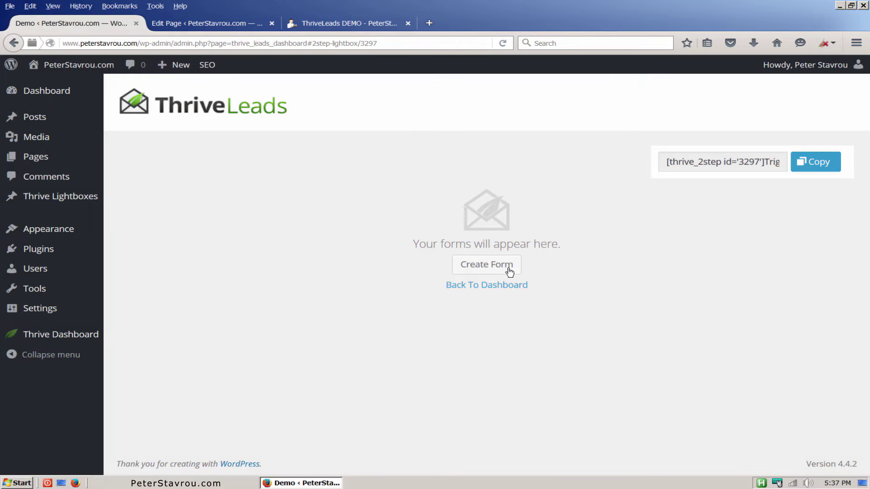
left_click(510, 271)
type("Demo")
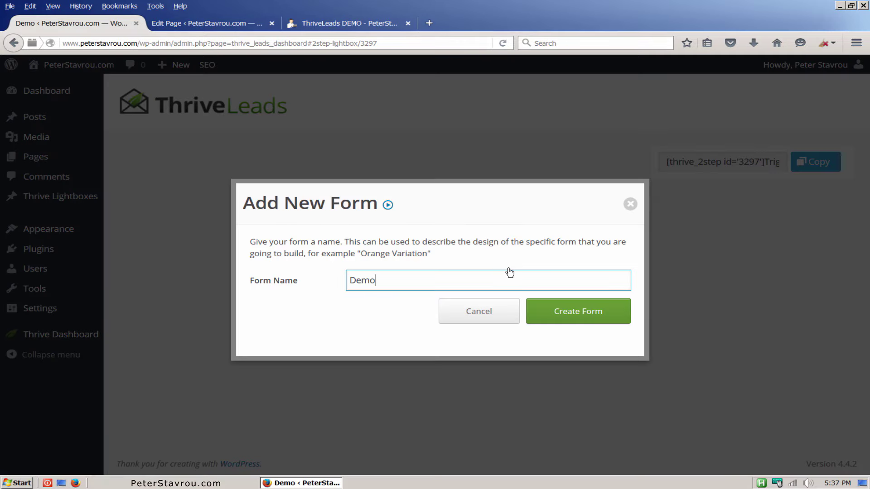
left_click(571, 320)
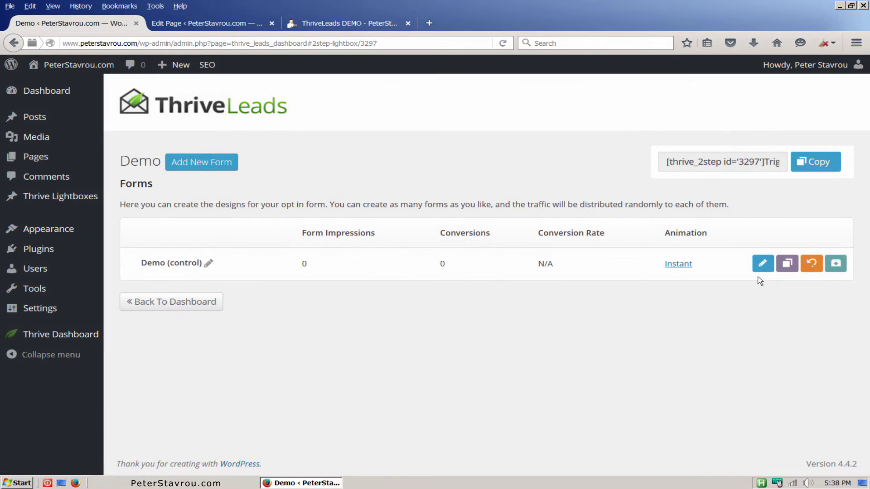
Apply the Lightbox Set 006 v1 'Food & Wine' template to the Demo form and save the design.
left_click(763, 263)
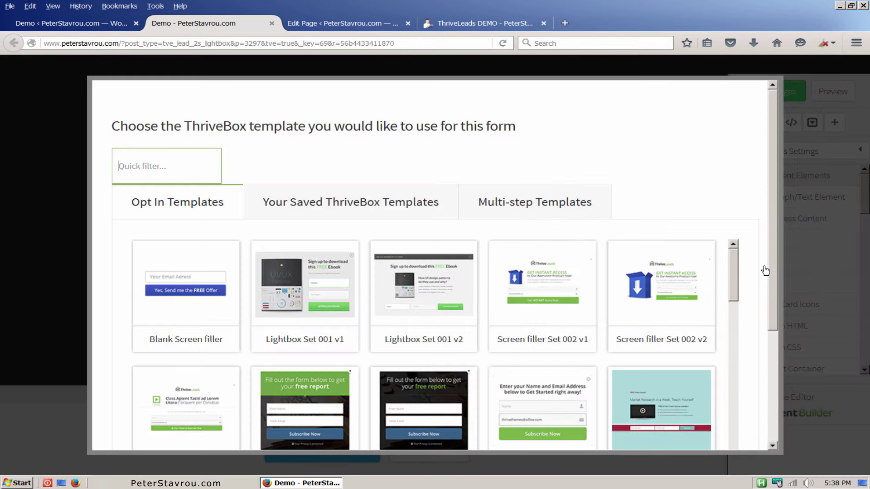
left_click_drag(774, 269, 775, 336)
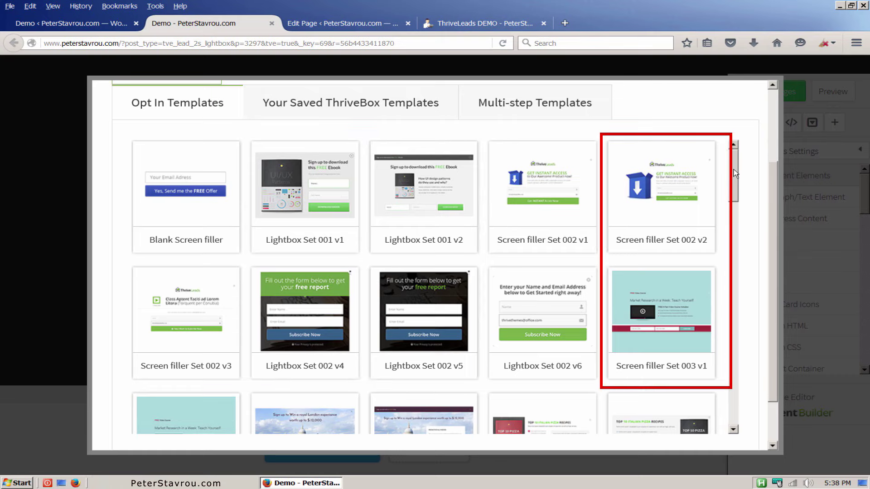
left_click_drag(733, 170, 733, 220)
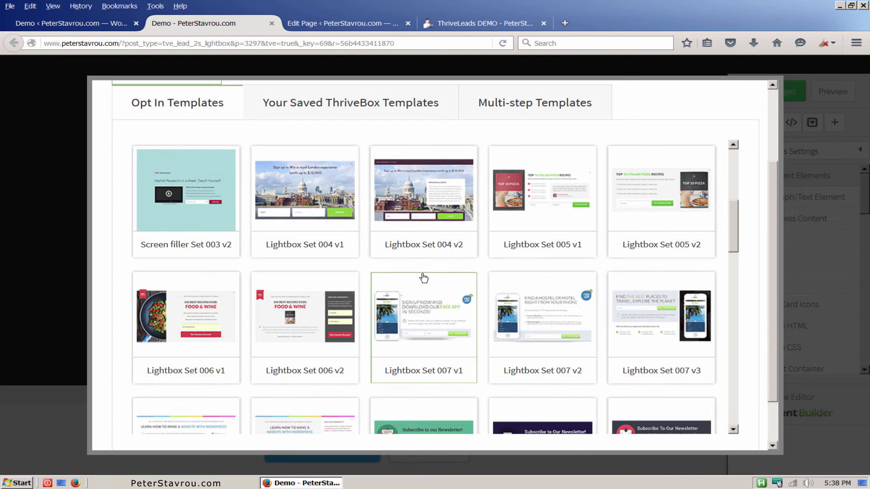
left_click(222, 323)
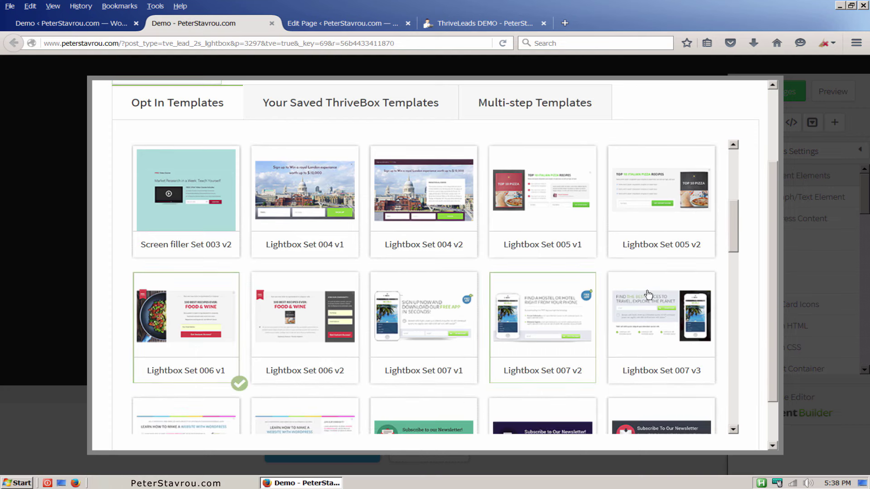
scroll(774, 275, "down", 2)
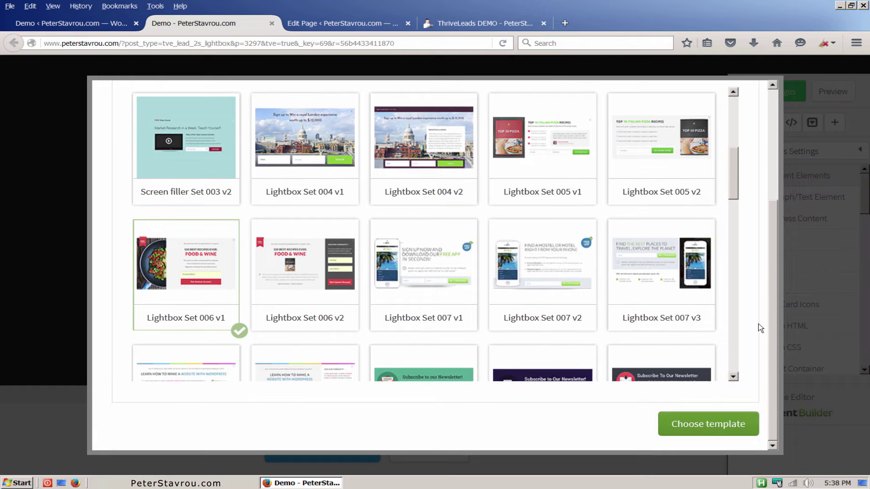
left_click_drag(738, 190, 708, 363)
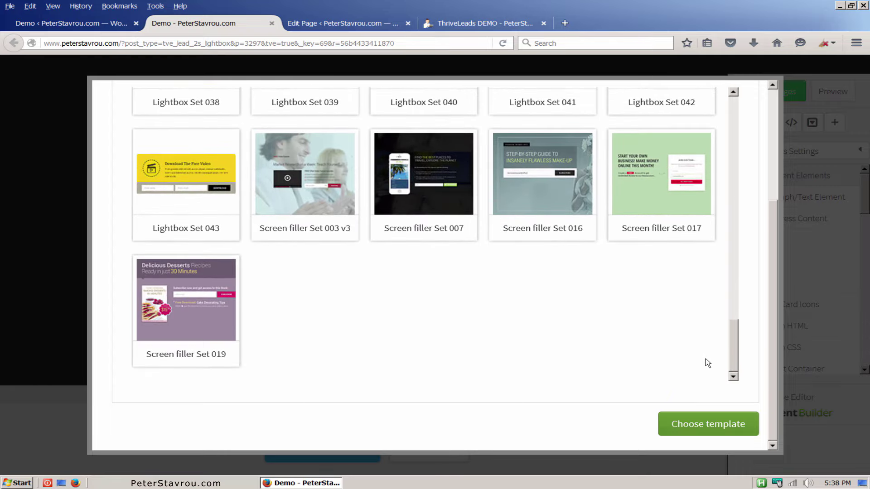
left_click(709, 425)
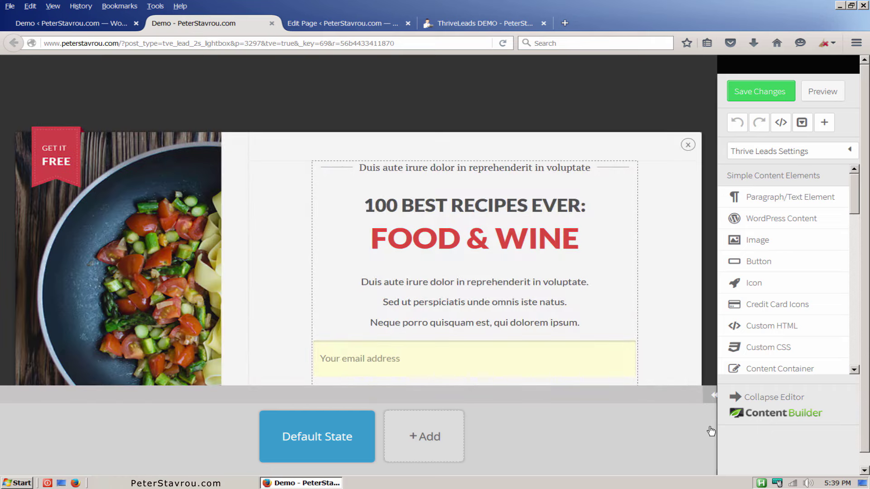
left_click(755, 101)
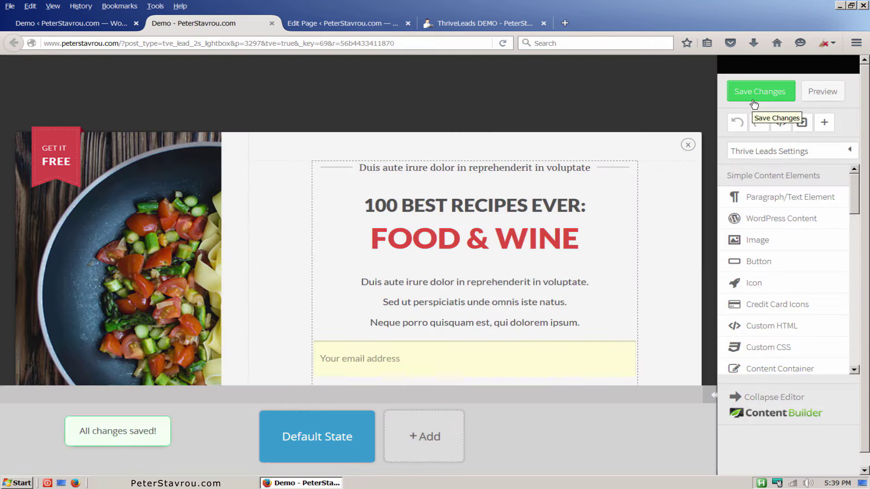
Copy the thrive_2step id 3297 shortcode and delete the thrive_lead_lock opening and closing tags from the page.
left_click(105, 26)
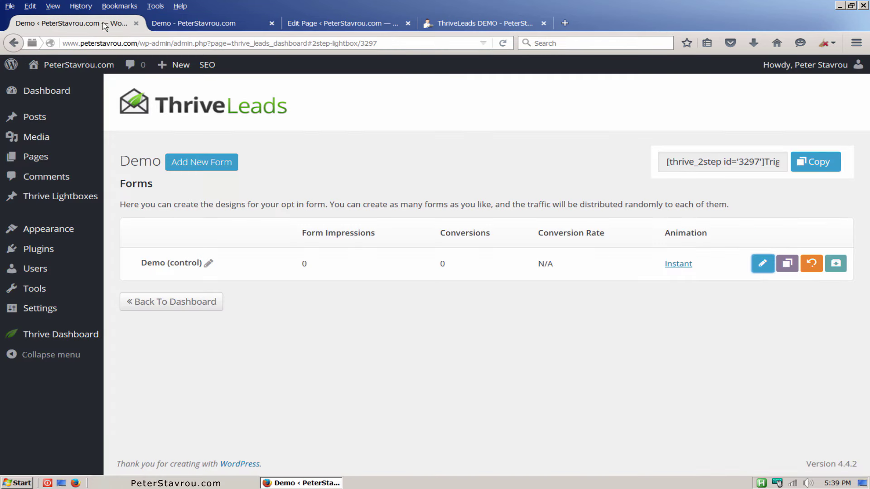
left_click(800, 163)
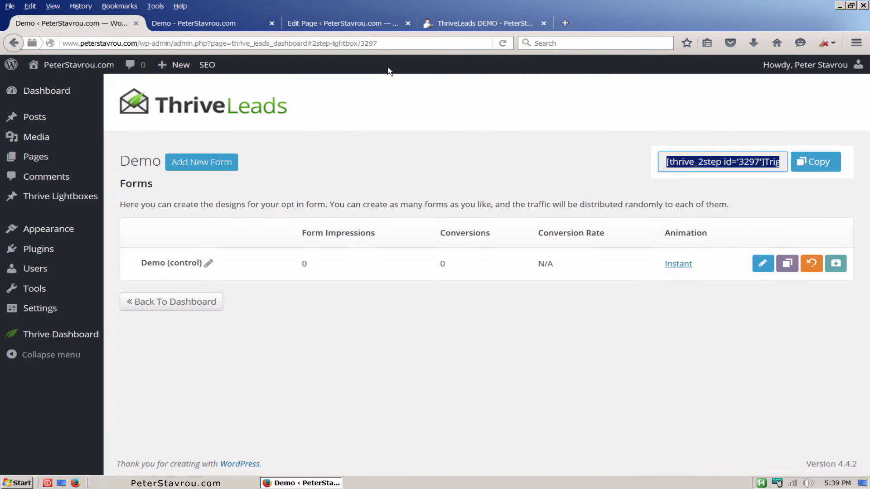
left_click(345, 23)
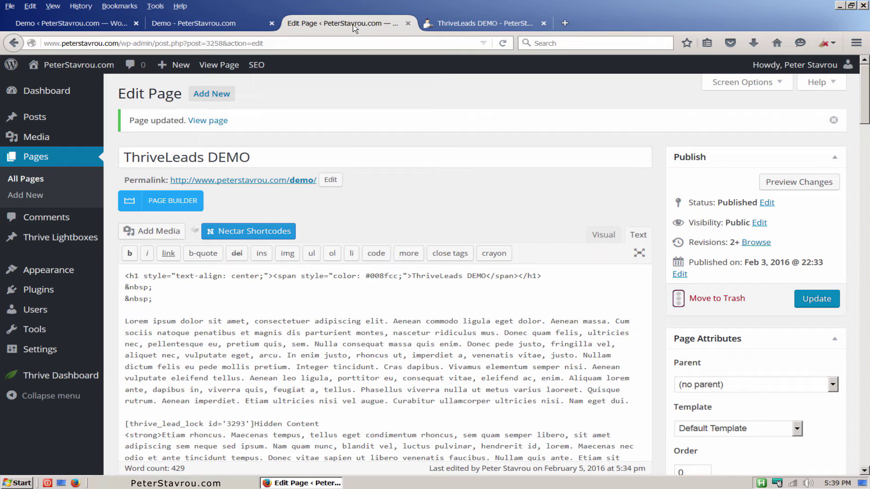
left_click_drag(864, 95, 861, 124)
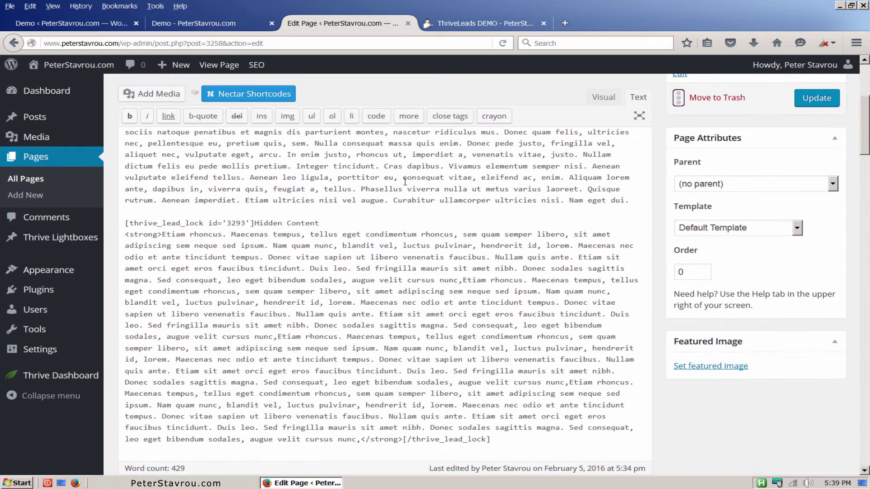
left_click_drag(504, 439, 403, 439)
key("ctrl+x")
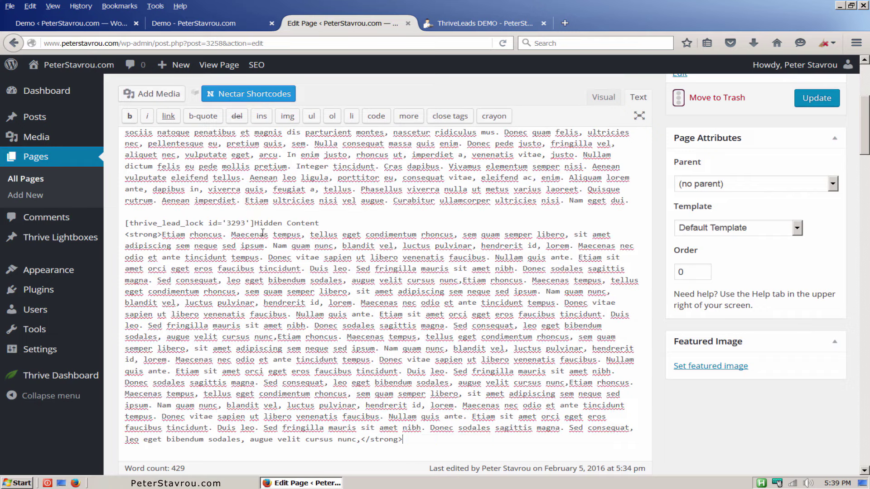
left_click_drag(333, 227, 182, 224)
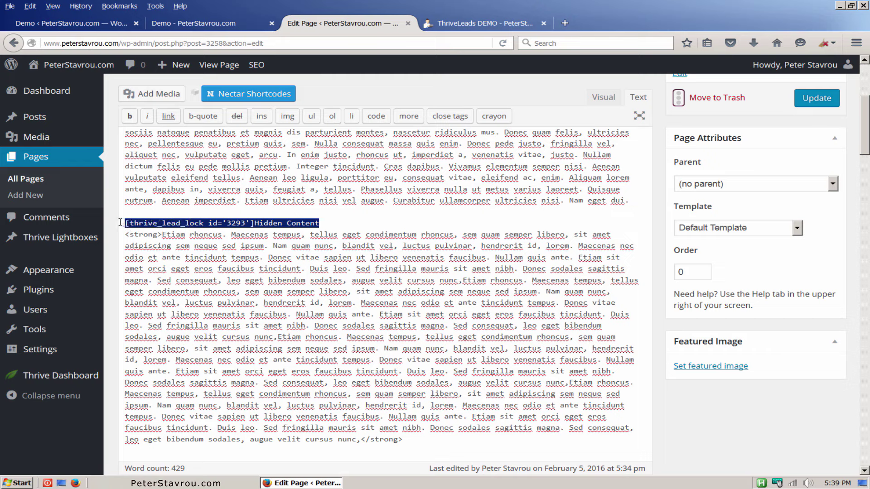
key("Delete")
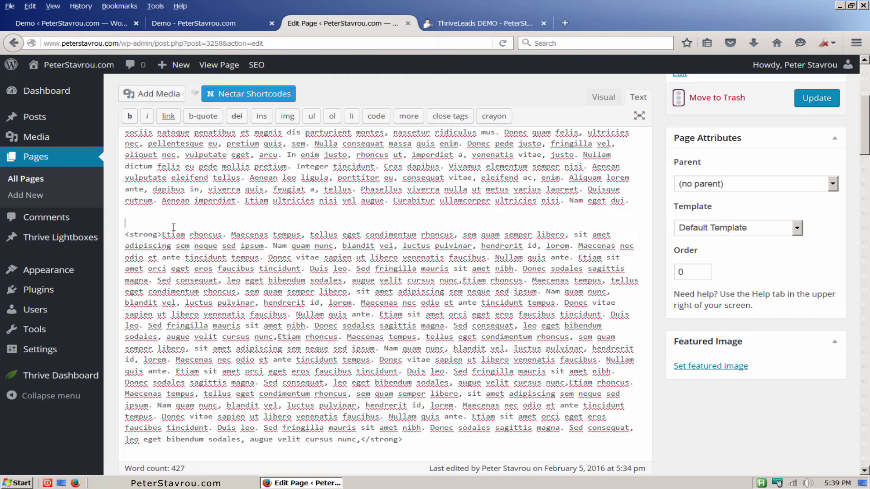
Type 'Looking for the 100 best recipes?' and wrap it in the [thrive_2step id='3297'] shortcode.
type("Looking for the 100 b")
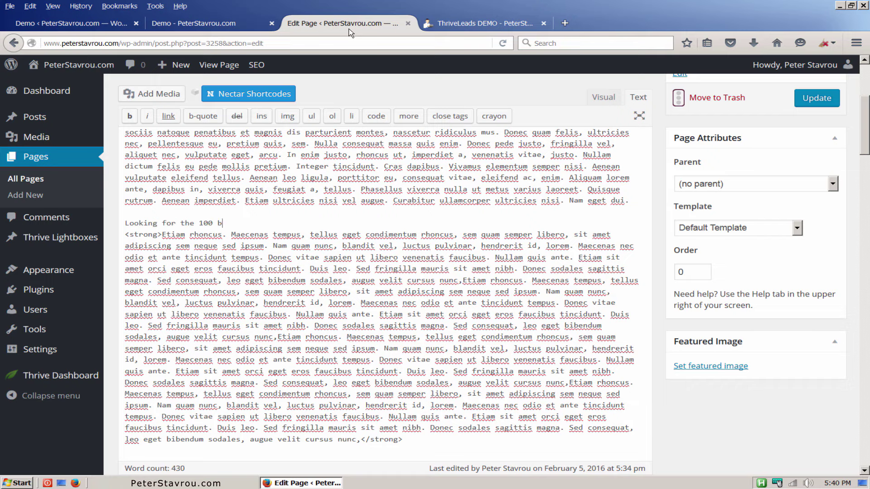
type("est recipes?")
key("Return")
key("Return")
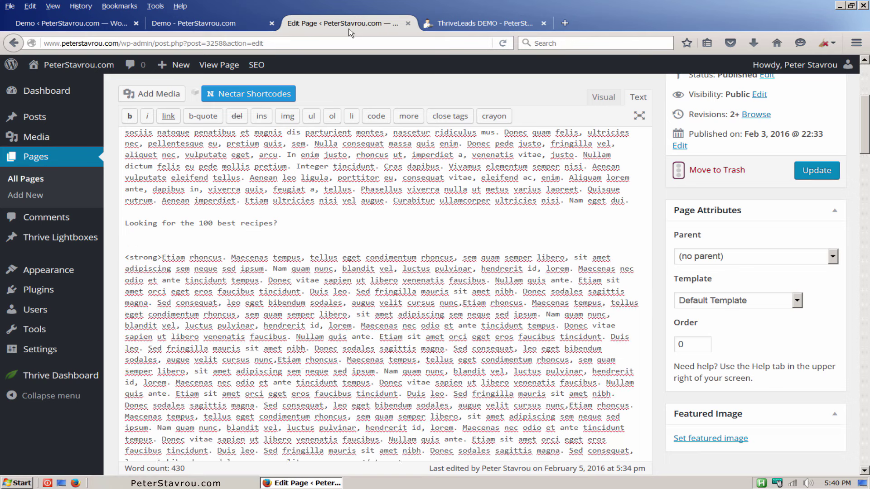
left_click(188, 213)
key("Return")
key("ctrl+v")
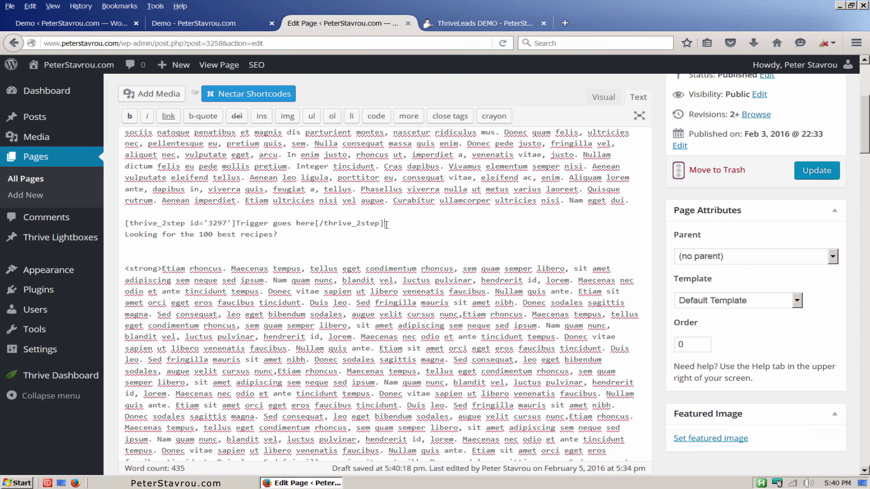
left_click_drag(385, 223, 314, 224)
key("BackSpace")
key("BackSpace")
key("BackSpace")
key("BackSpace")
key("BackSpace")
key("BackSpace")
key("BackSpace")
key("BackSpace")
key("BackSpace")
key("BackSpace")
key("BackSpace")
key("BackSpace")
key("BackSpace")
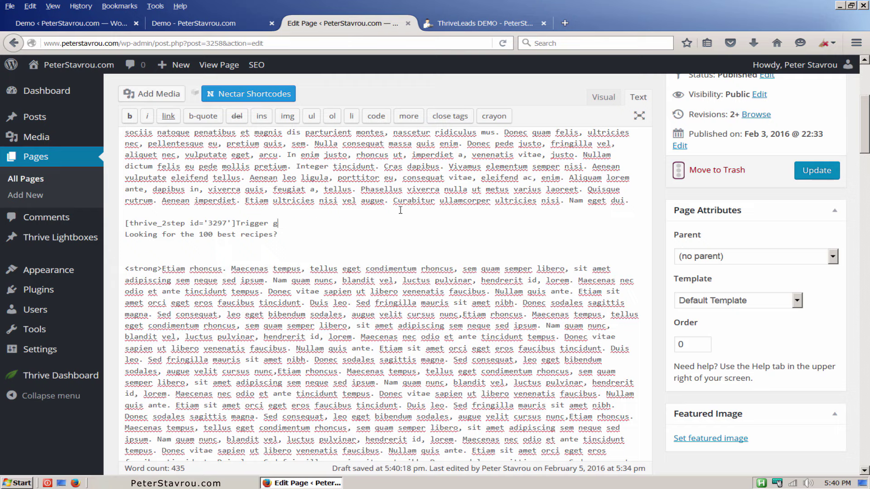
key("BackSpace")
key("BackSpace")
key("BackSpace")
key("BackSpace")
key("BackSpace")
key("Delete")
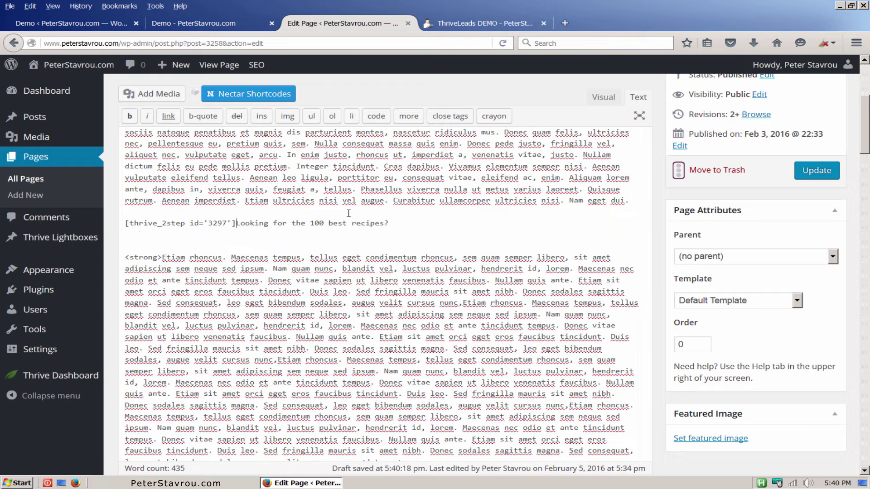
key("ctrl+v")
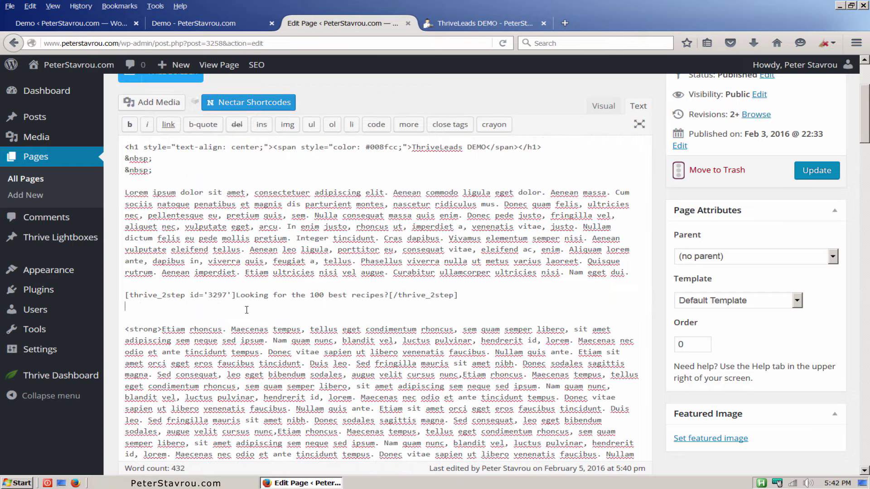
left_click_drag(246, 310, 599, 435)
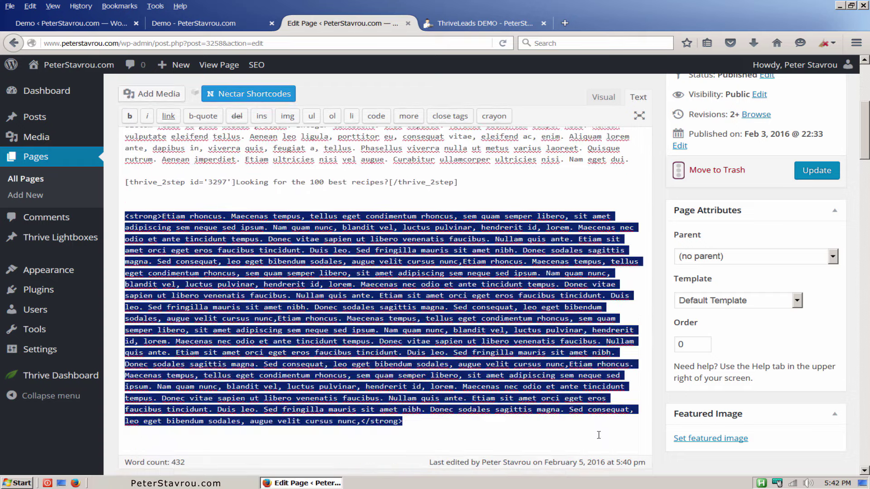
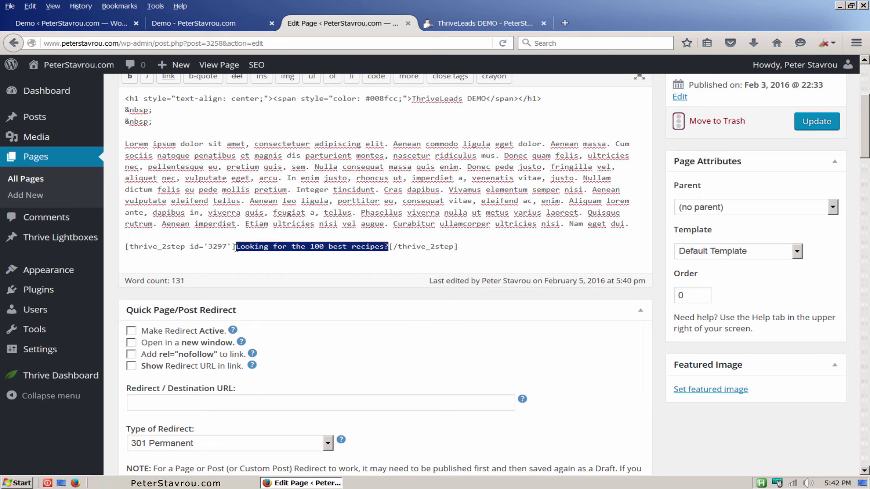
Make the 'Looking for the 100 best recipes?' trigger text bold and update the page.
left_click(130, 81)
scroll(303, 186, "up", 3)
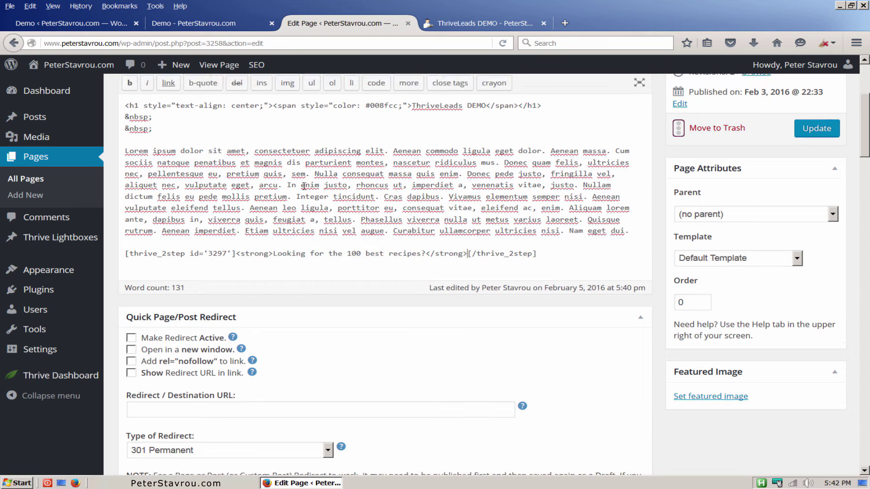
left_click(808, 189)
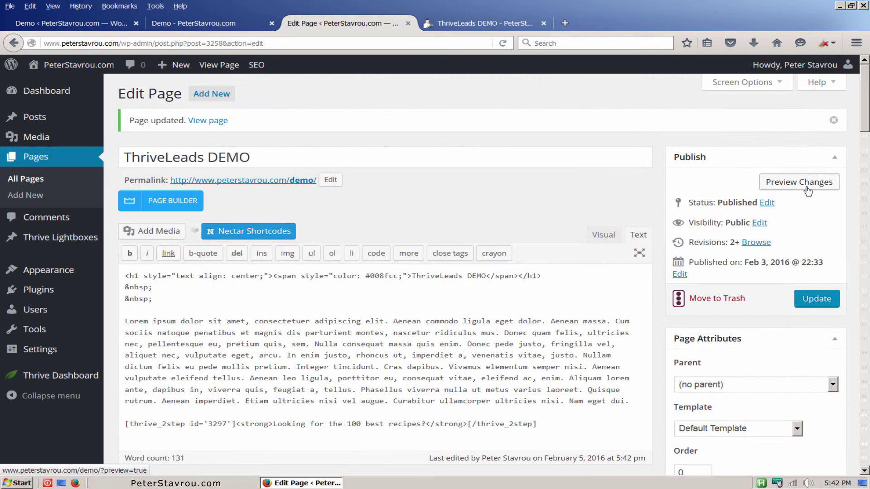
Reload the demo page and confirm the bold recipes line opens the Food & Wine lightbox.
left_click(501, 22)
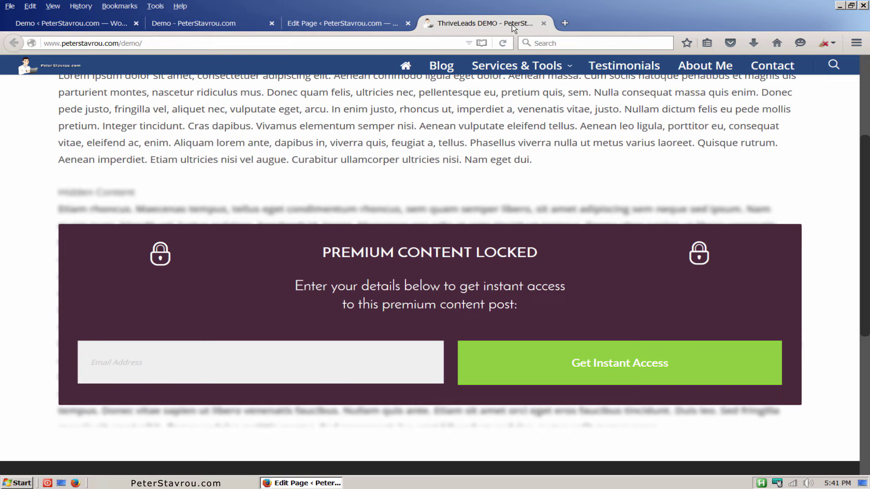
left_click(503, 43)
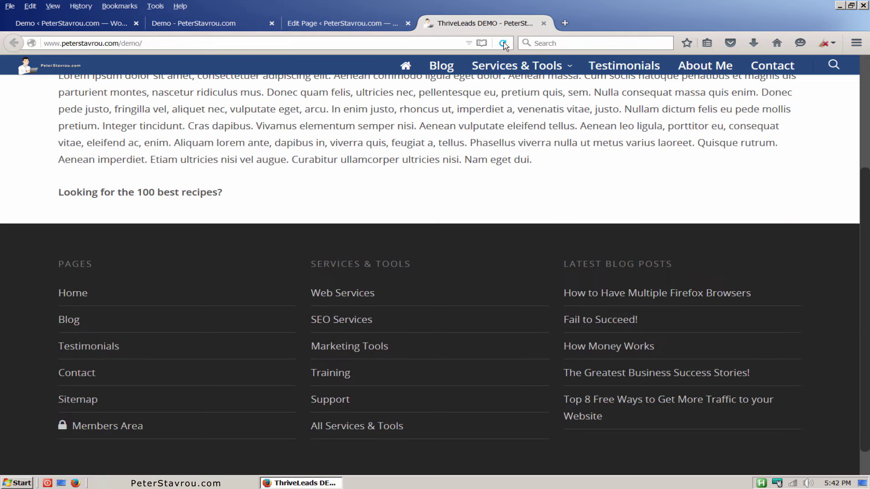
scroll(499, 113, "up", 5)
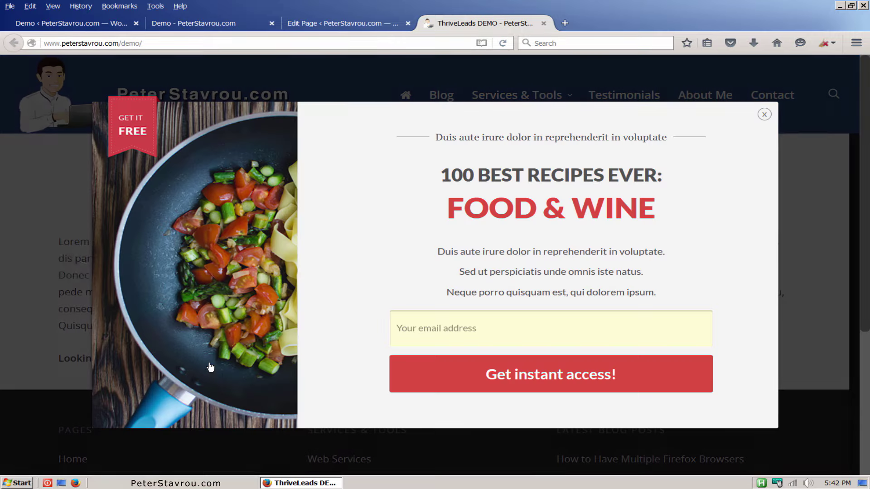
left_click(210, 362)
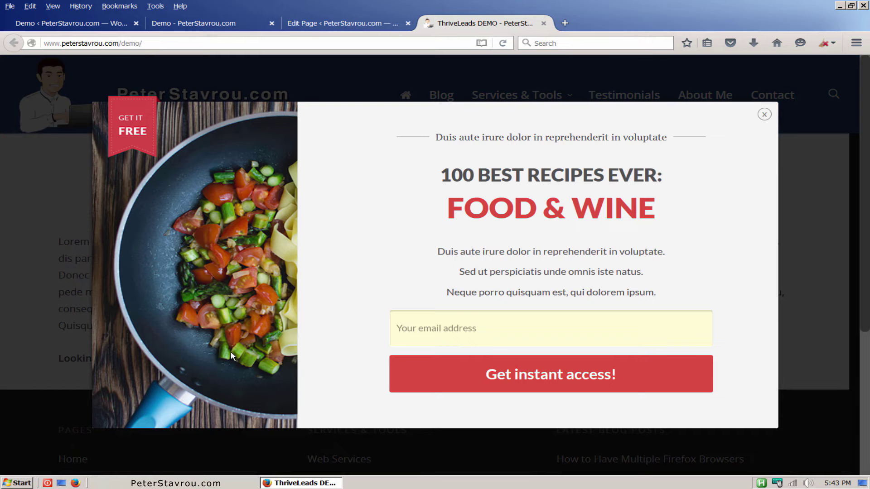
left_click(764, 116)
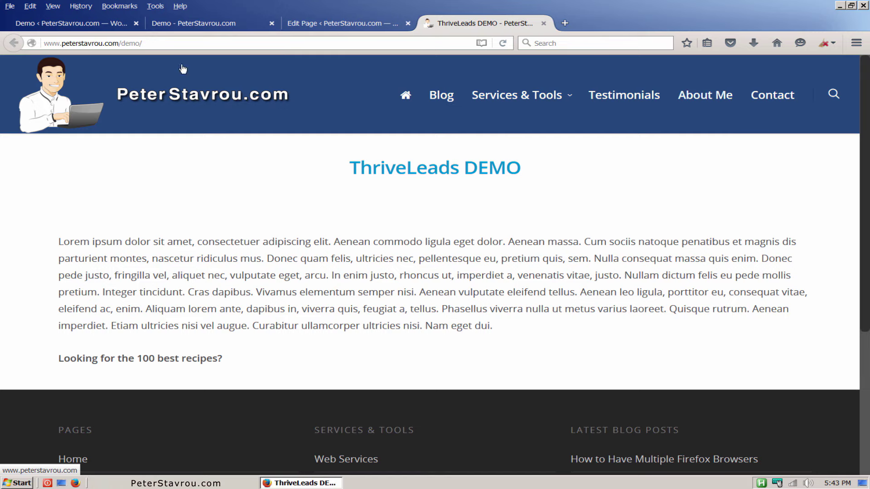
left_click(107, 25)
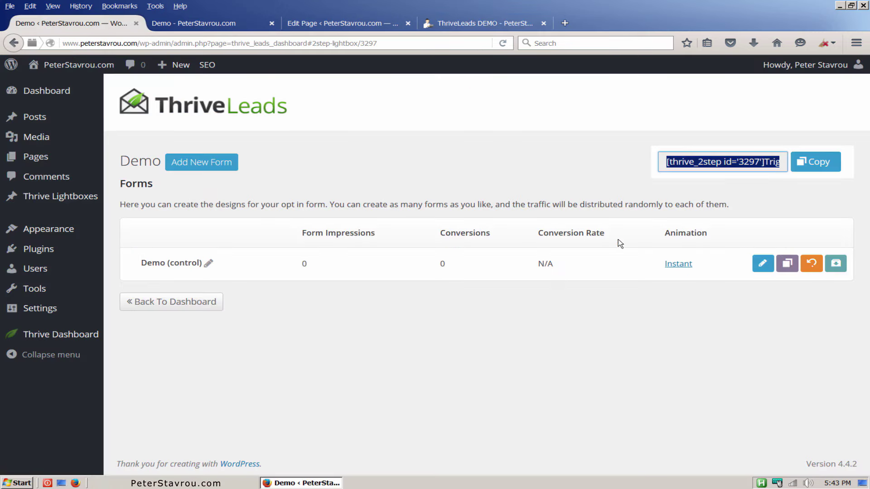
Change the Demo form's animation from Instant to Zoom In and save it.
left_click(677, 268)
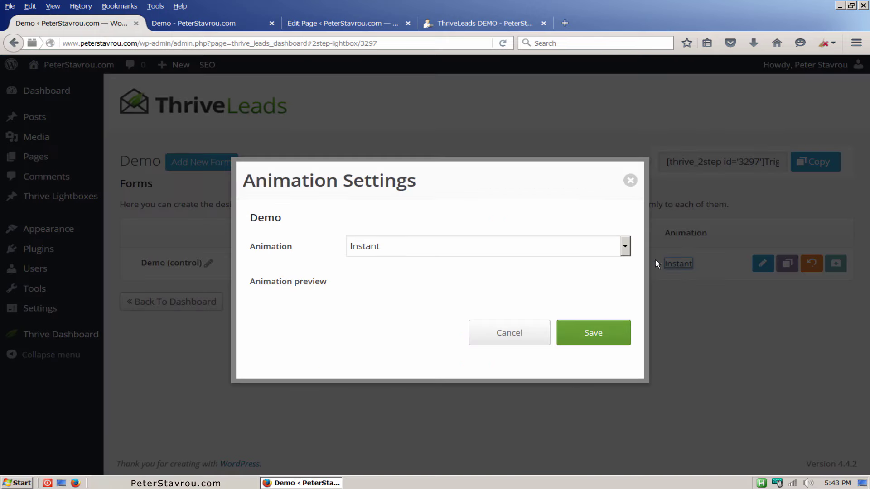
left_click(625, 248)
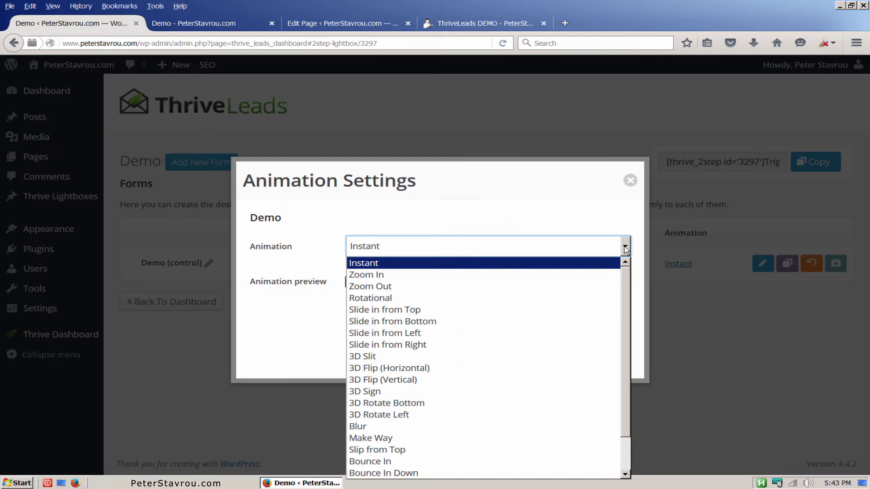
left_click(605, 274)
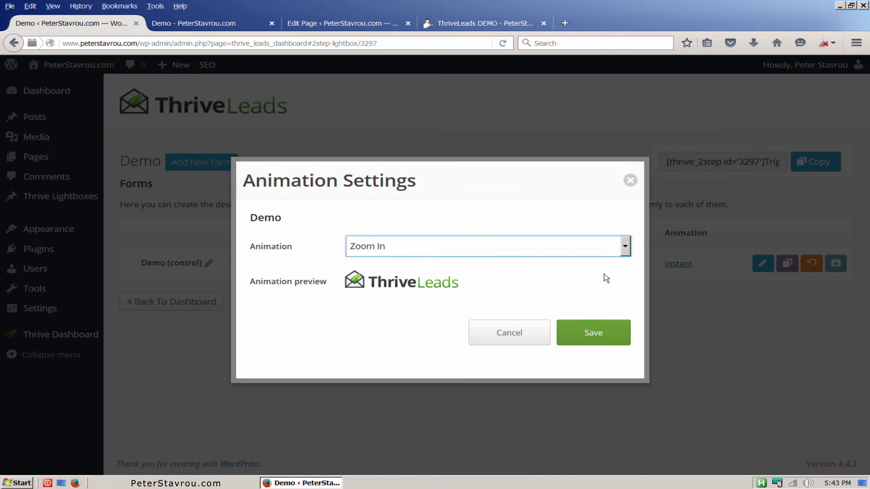
left_click(616, 336)
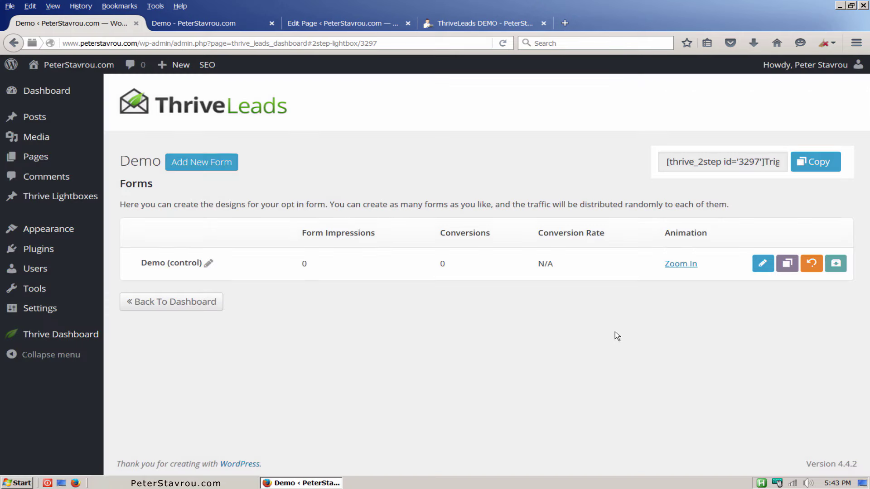
Replace the Demo opt-in's template with Screen filler Set 019 'Delicious Desserts' and save.
left_click(229, 28)
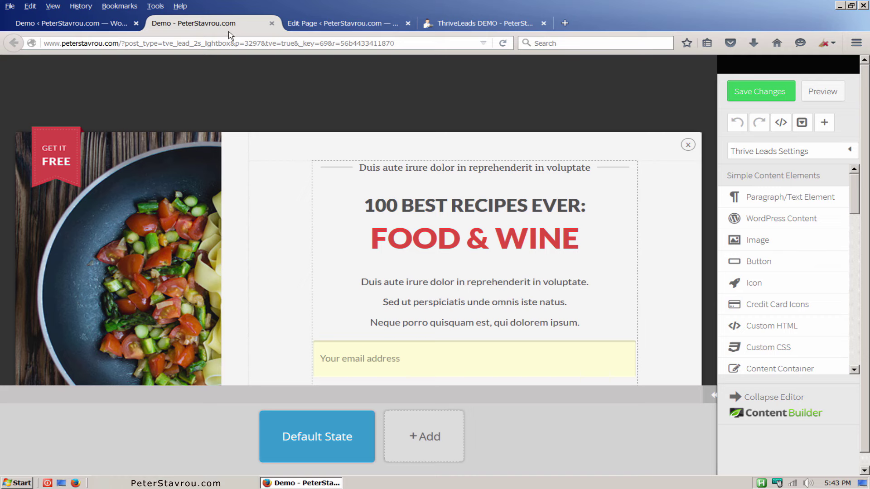
left_click(849, 151)
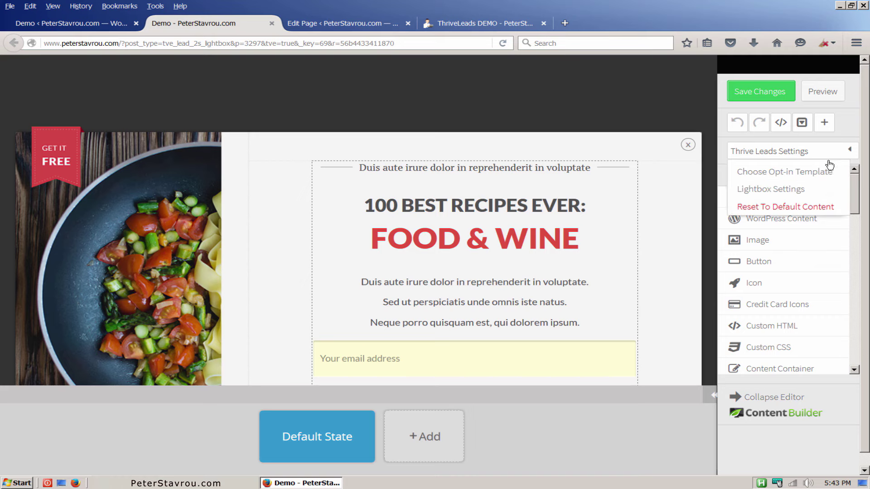
left_click(814, 175)
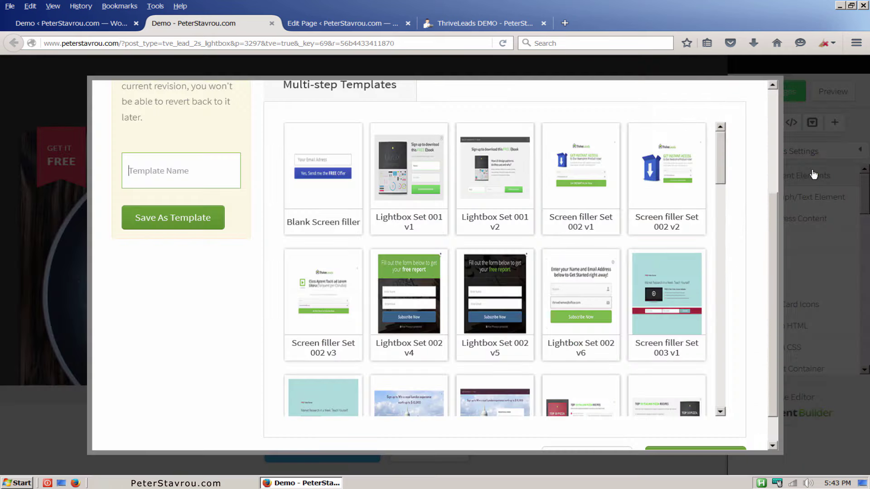
left_click_drag(724, 148, 718, 371)
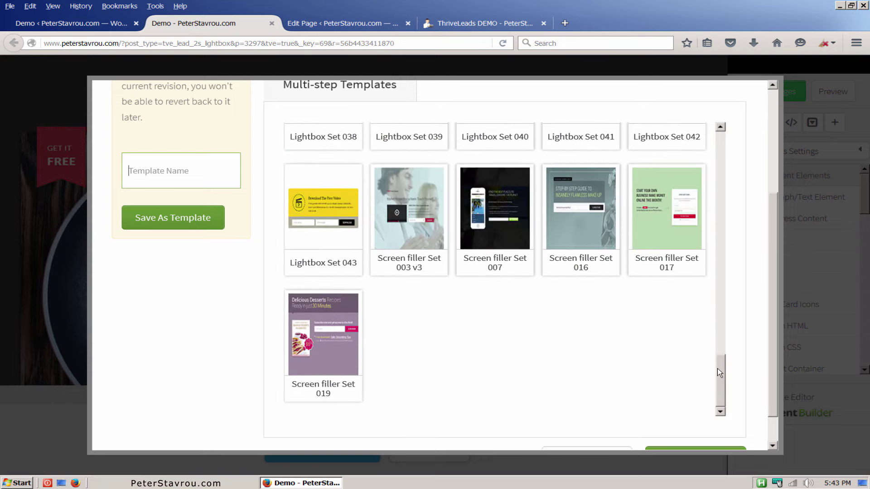
left_click(339, 354)
scroll(514, 368, "down", 1)
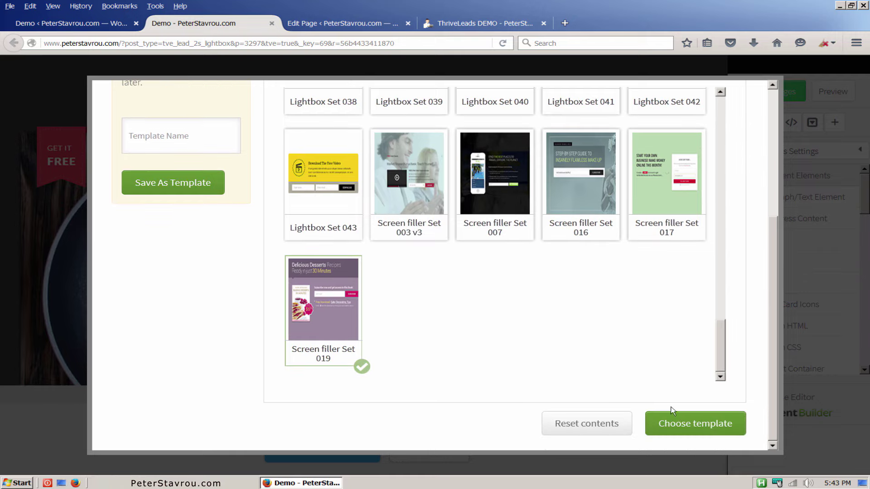
left_click(685, 424)
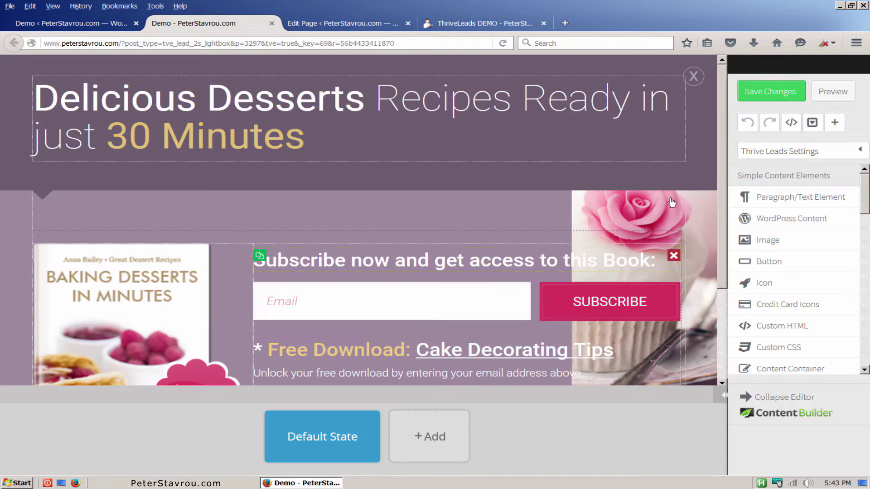
left_click(745, 97)
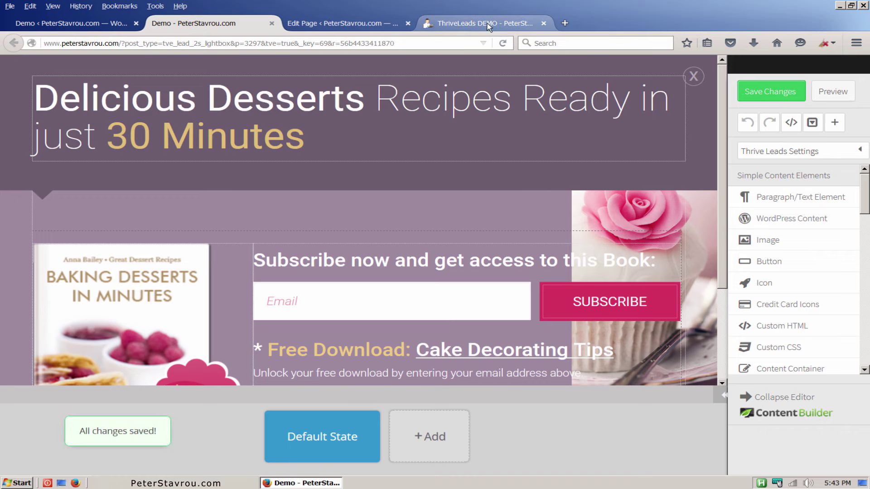
left_click(488, 24)
Reload the demo and test the Delicious Desserts screen filler from the bold line, then close the editor.
left_click(502, 43)
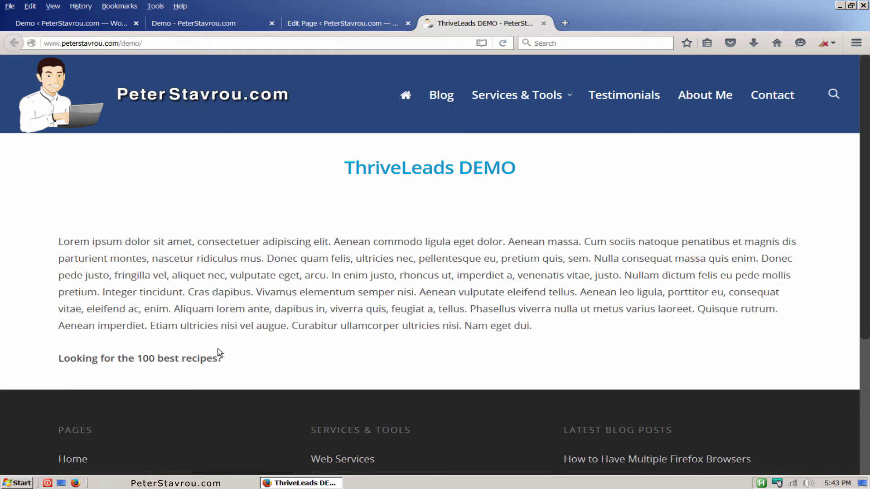
left_click(210, 362)
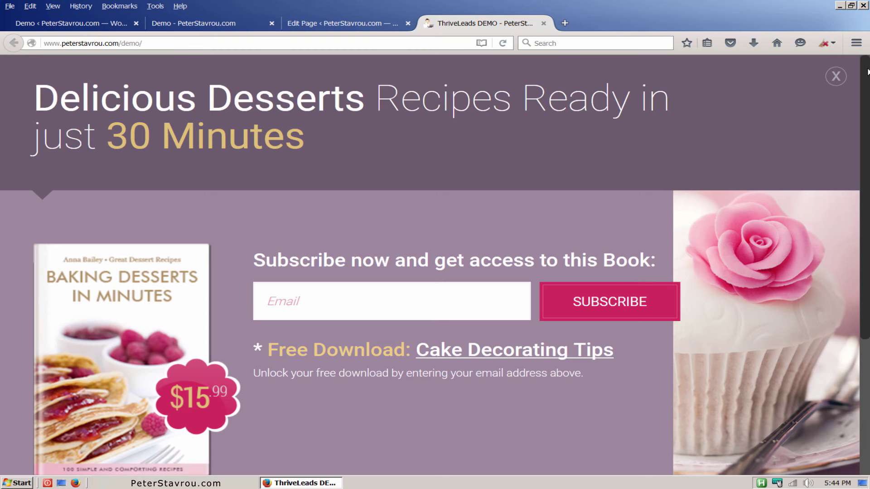
scroll(853, 299, "down", 5)
scroll(863, 316, "up", 5)
left_click(837, 77)
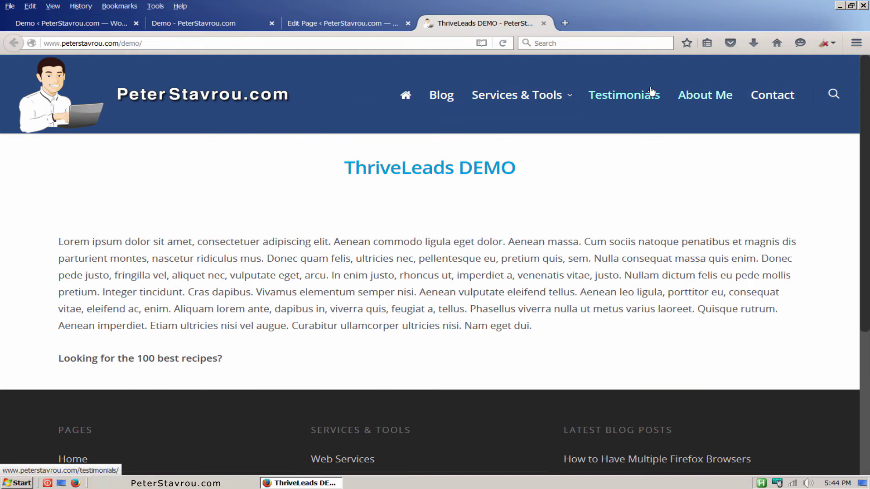
left_click(272, 24)
Return to the Thrive Leads dashboard and play the Signup Segue intro video.
left_click(110, 24)
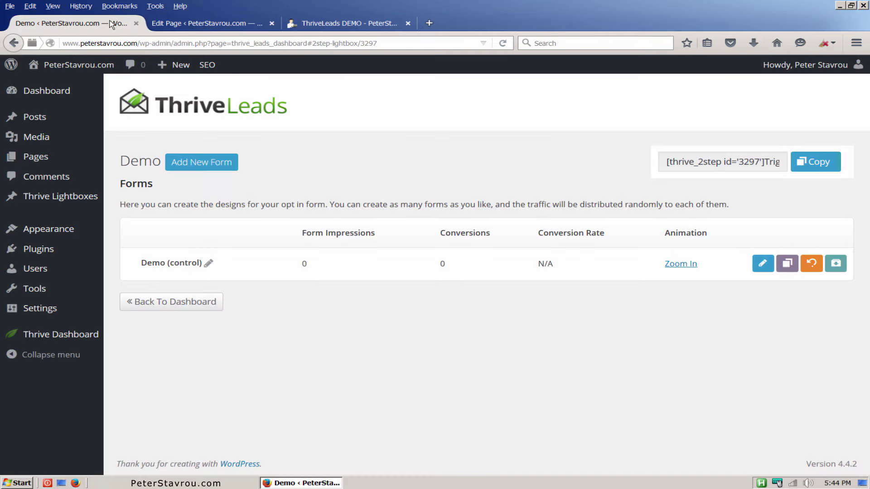
left_click(182, 302)
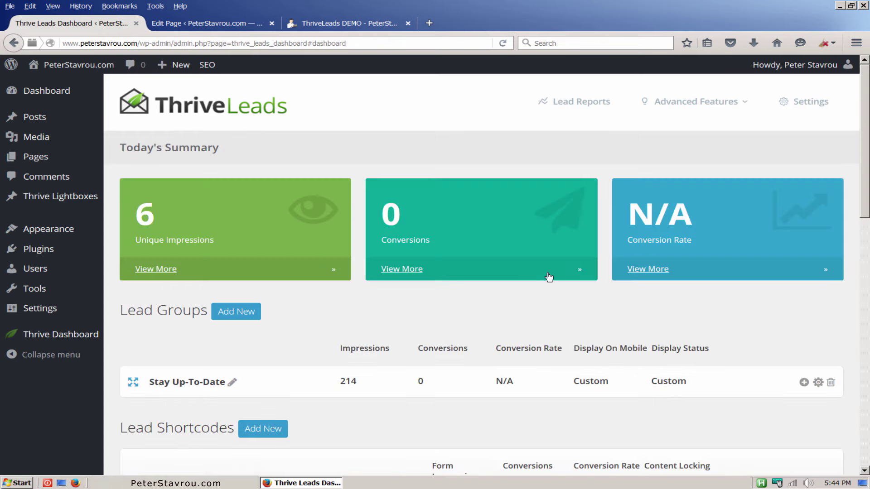
left_click_drag(863, 93, 862, 349)
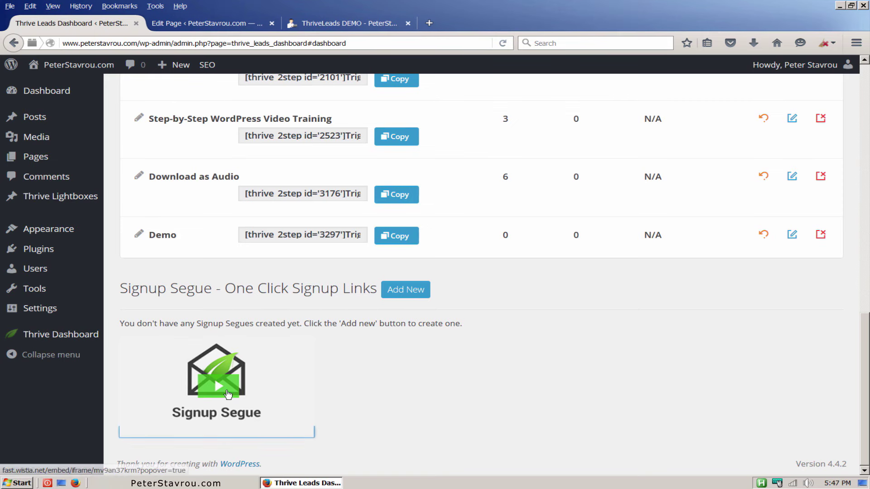
left_click(228, 394)
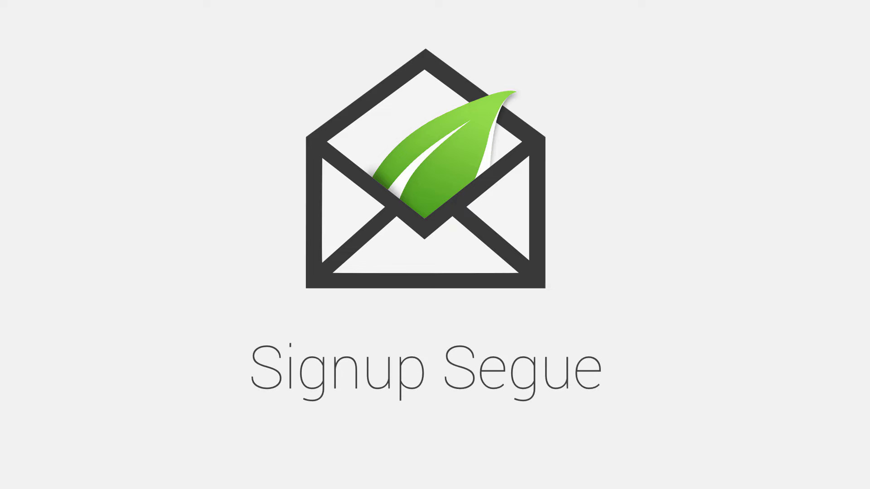
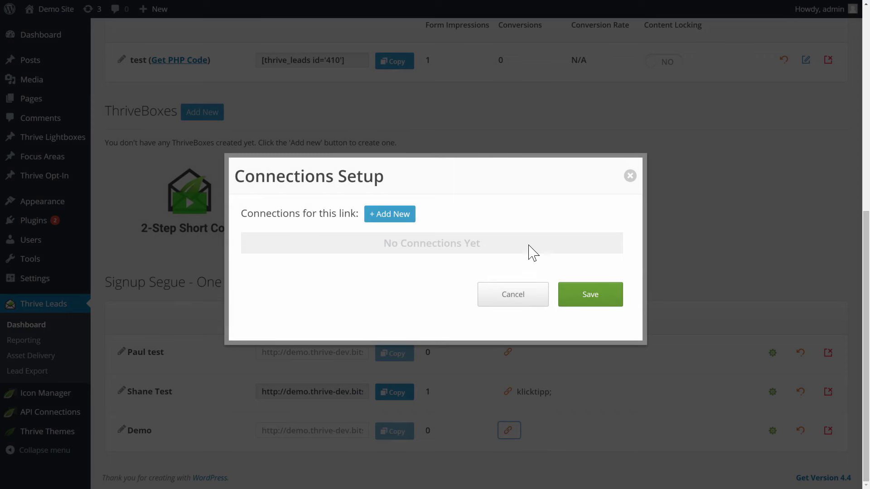
Connect the Demo signup link to gotowebinar with the 'Webinar for test purposes' list and save.
left_click(371, 216)
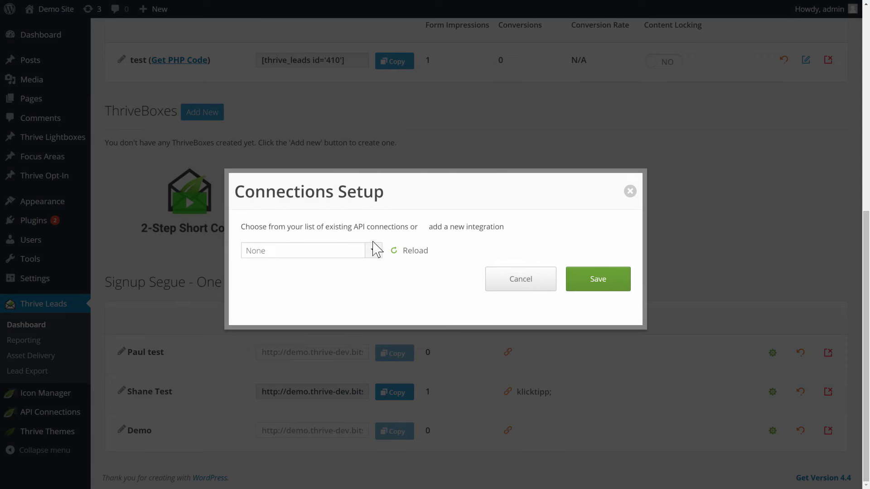
left_click(373, 250)
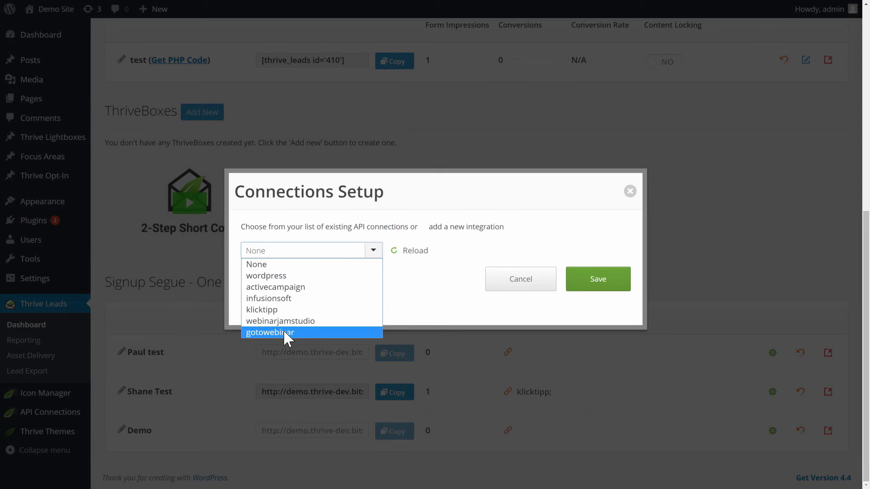
left_click(270, 332)
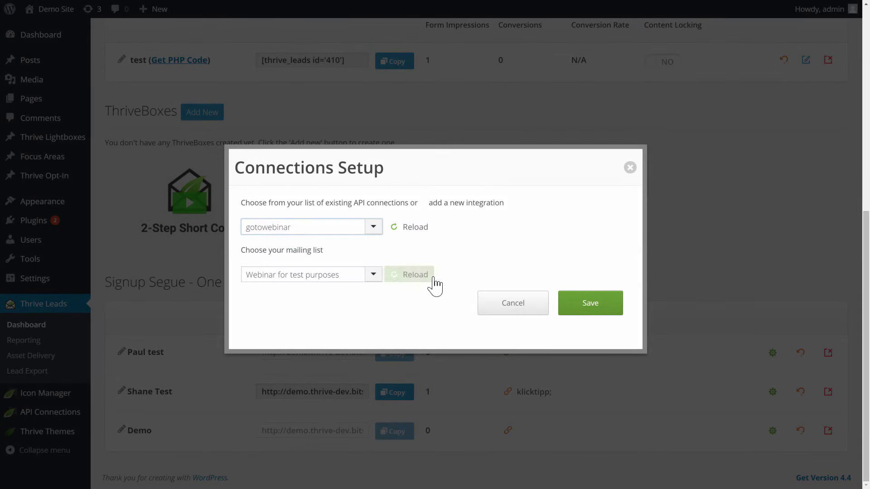
left_click(583, 310)
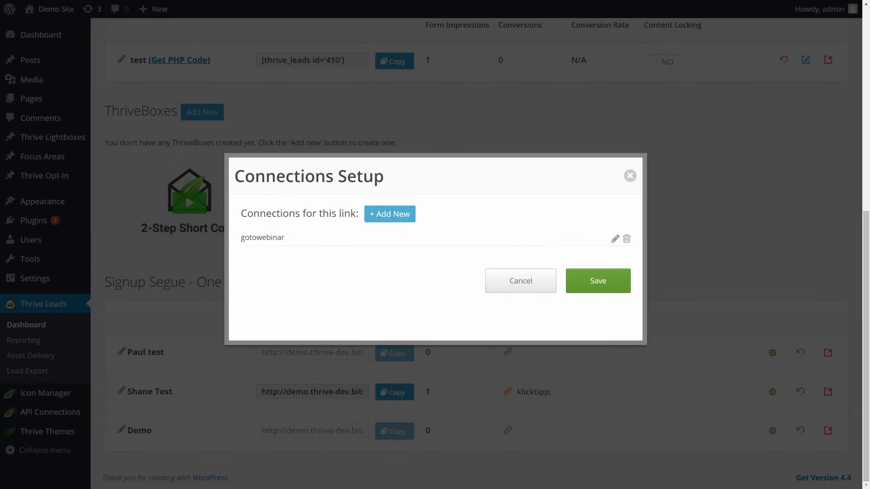
left_click(392, 222)
left_click(519, 284)
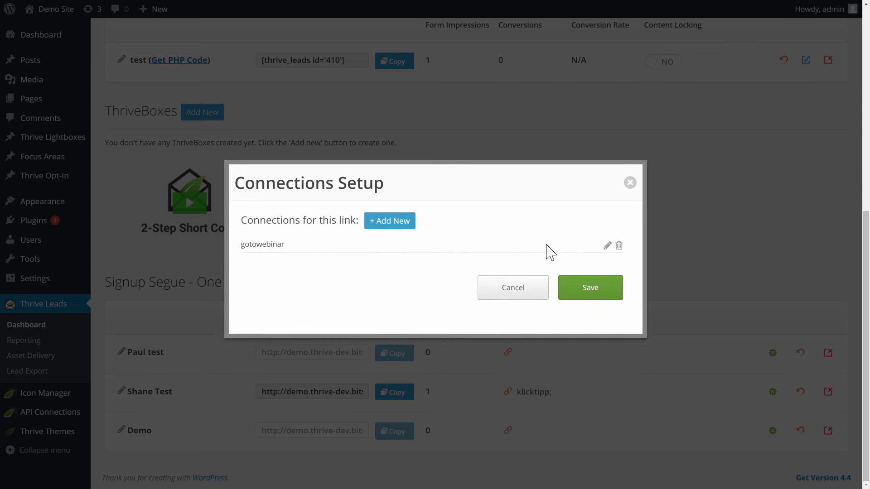
left_click(593, 300)
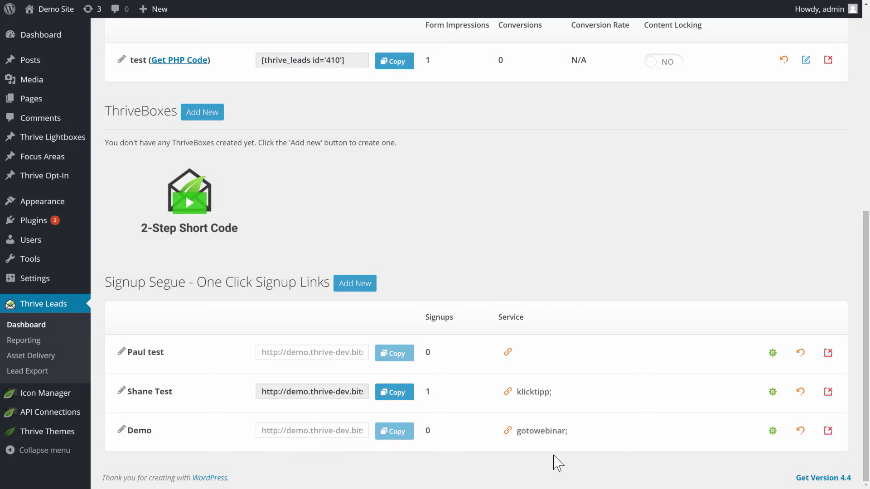
Set the Demo link's thank-you redirect to Single Redirect, first picking the Landing Page Export page.
left_click(775, 436)
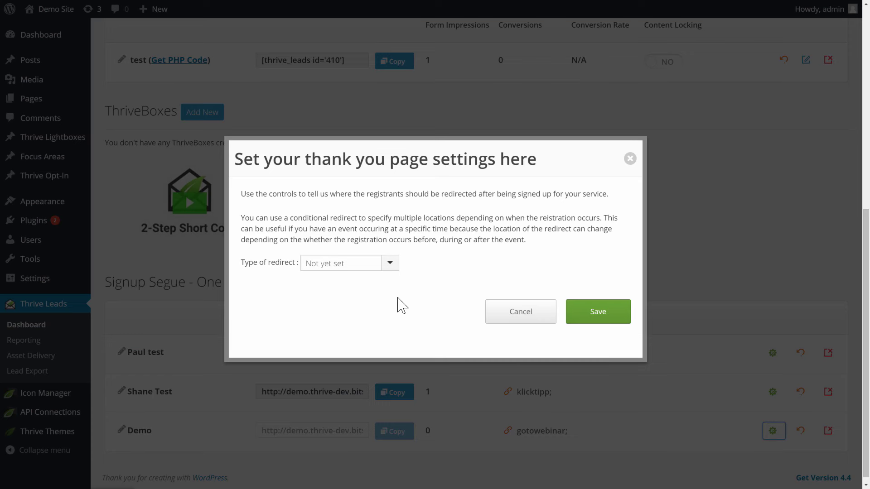
left_click(391, 264)
left_click(347, 289)
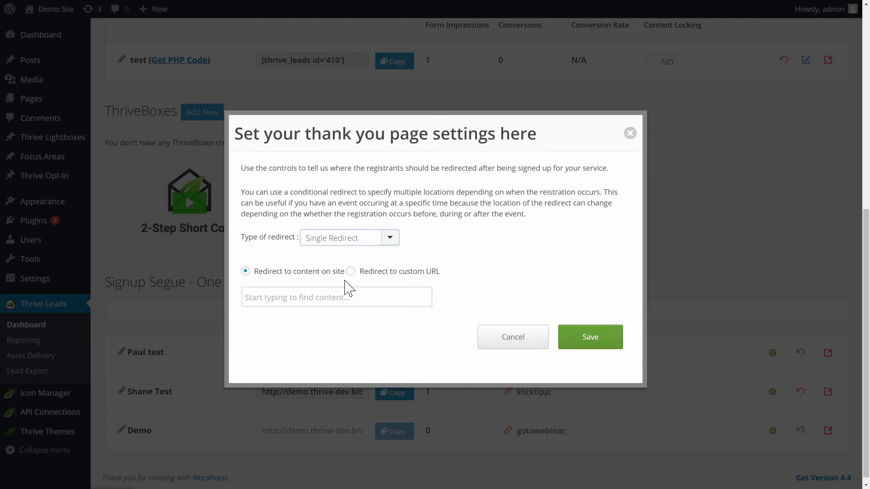
left_click(324, 299)
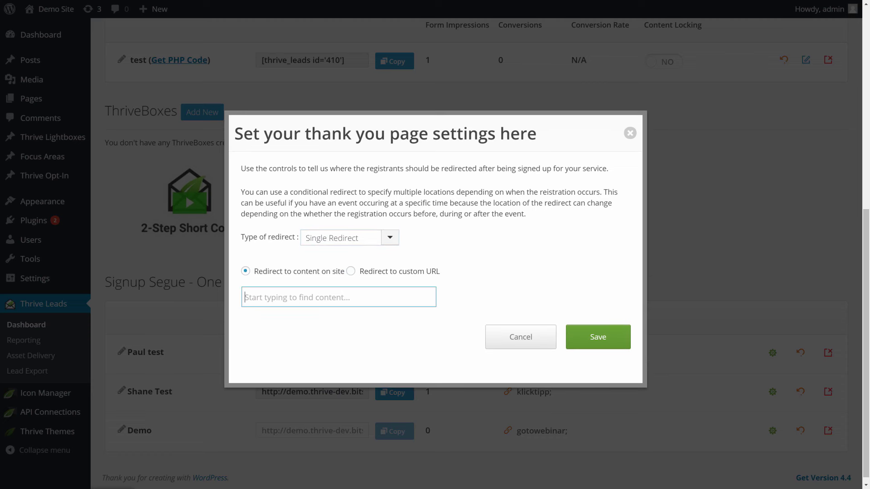
type("pae")
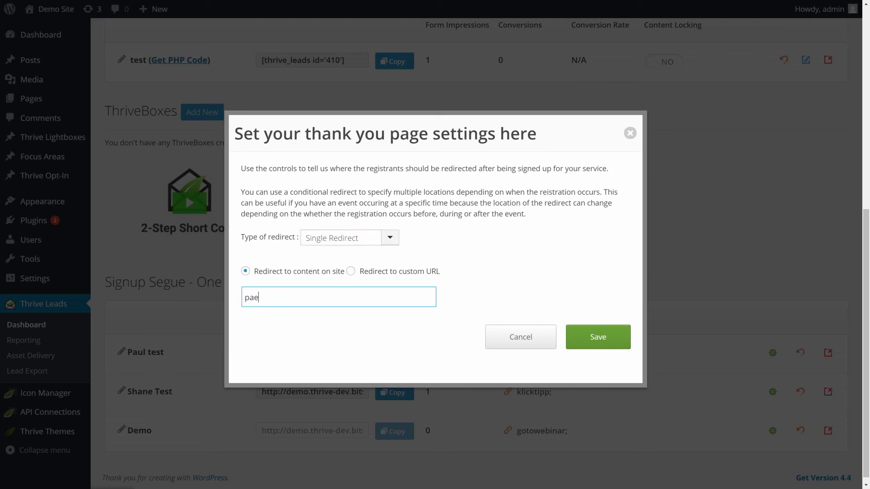
type("ge")
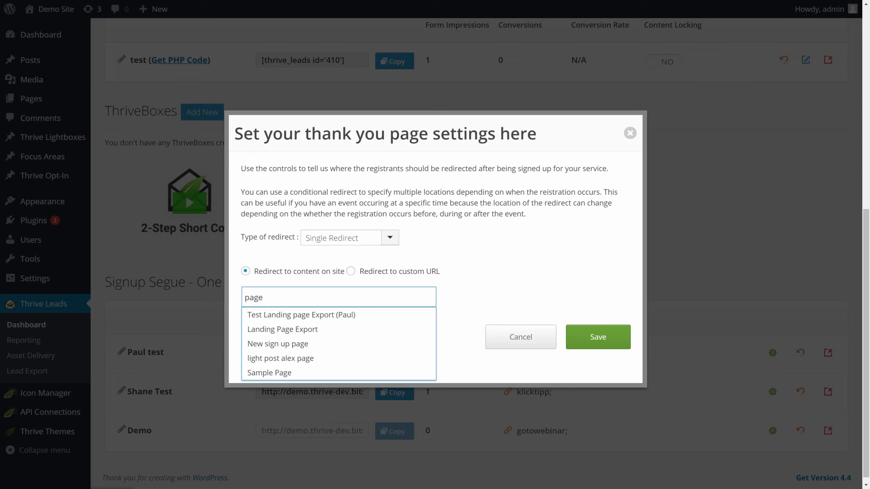
left_click(287, 329)
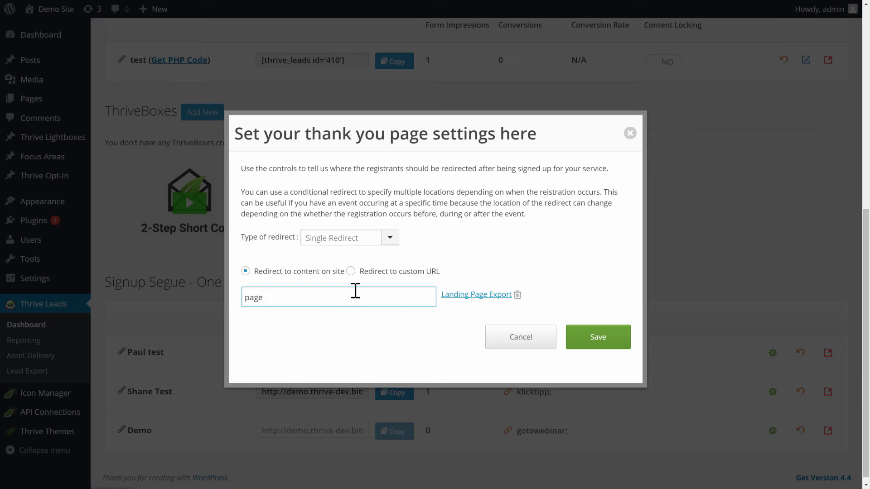
left_click(351, 271)
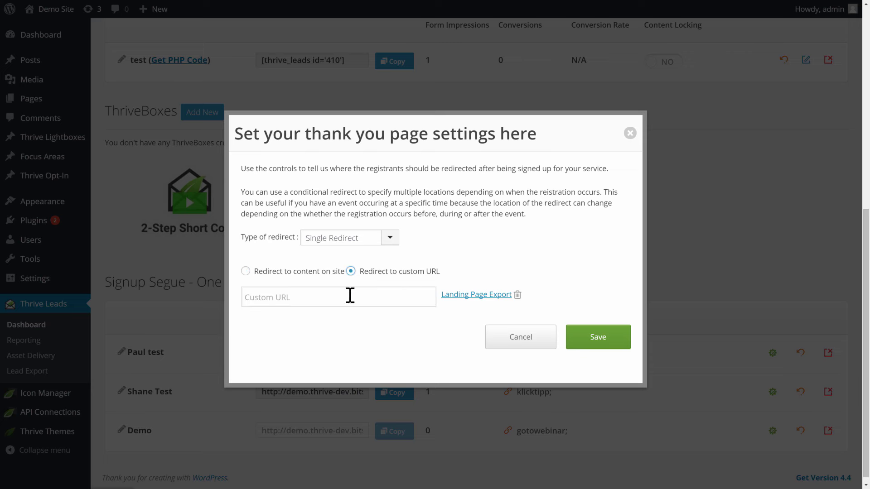
left_click(289, 298)
type("http://customurl.com/")
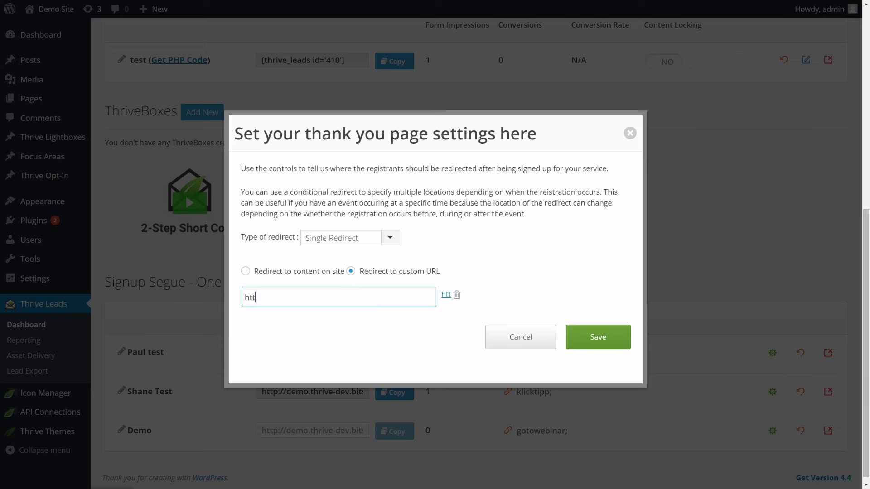
left_click(406, 346)
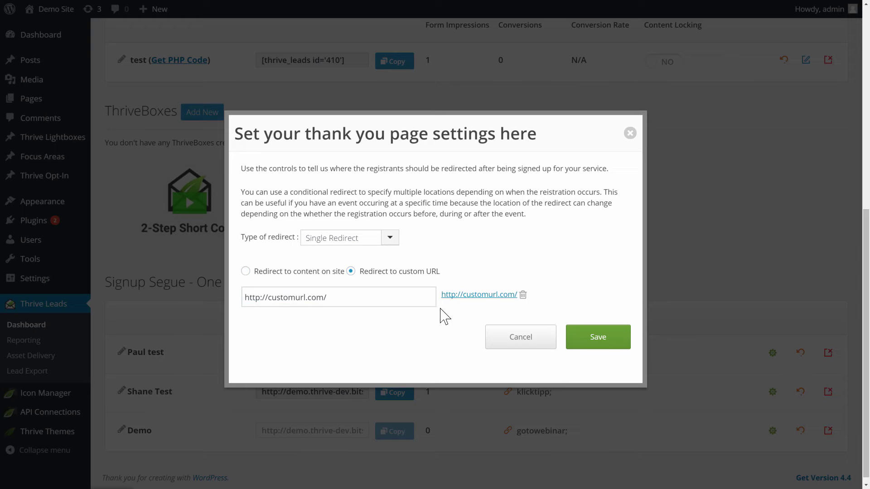
left_click(580, 339)
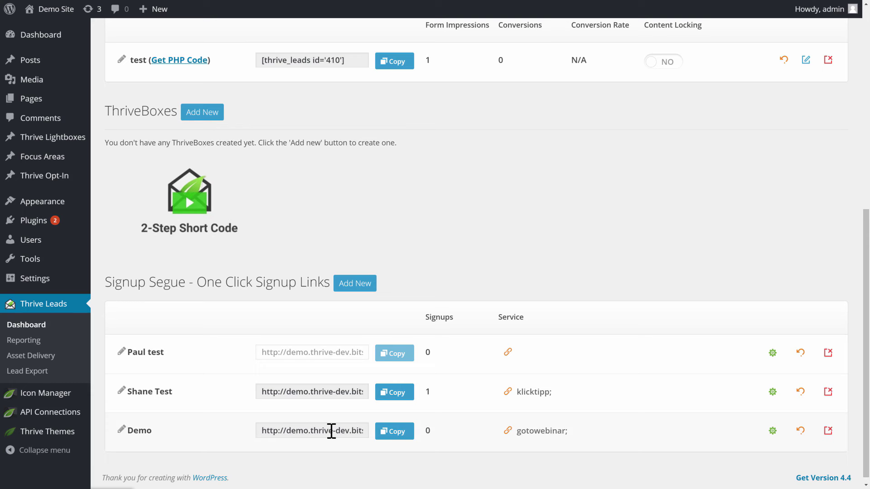
Copy the Demo signup link's URL from its row.
left_click(297, 431)
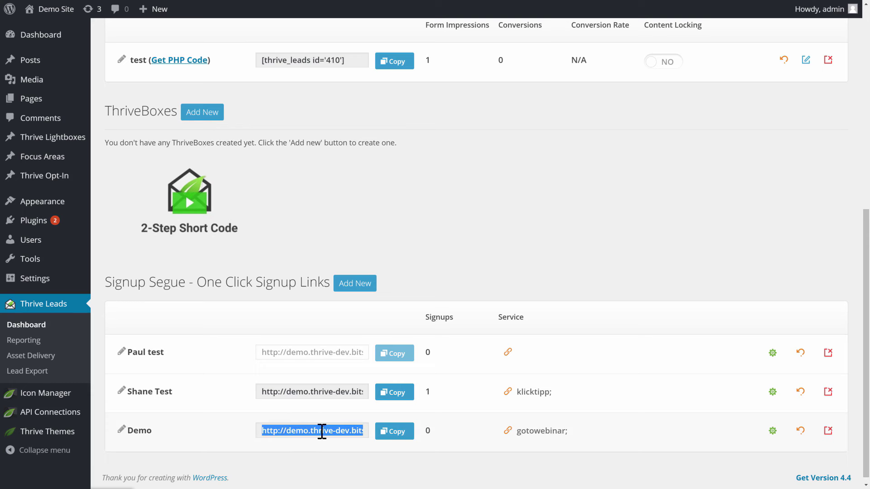
left_click(386, 433)
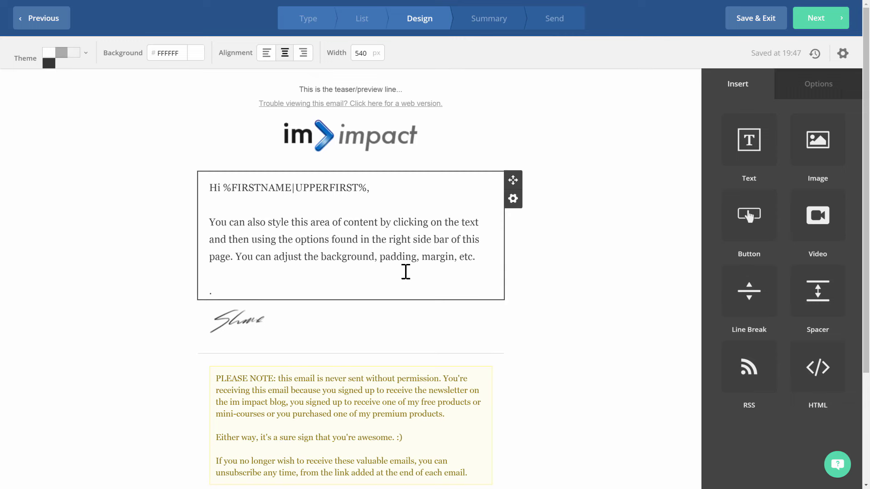
Paste the Demo signup URL on a new line below the paragraph, then select its [name] placeholder.
left_click(483, 262)
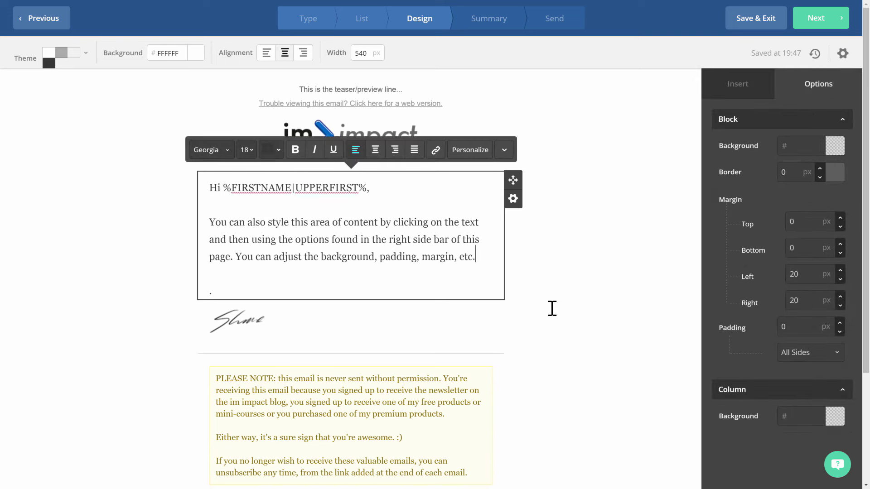
key("Return")
key("Return")
key("ctrl+v")
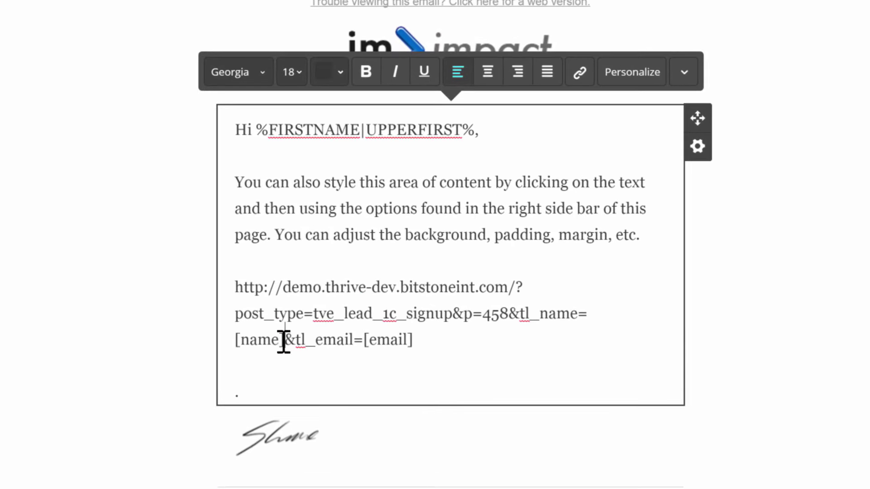
left_click_drag(284, 341, 235, 341)
left_click(364, 340)
left_click(417, 340, "shift")
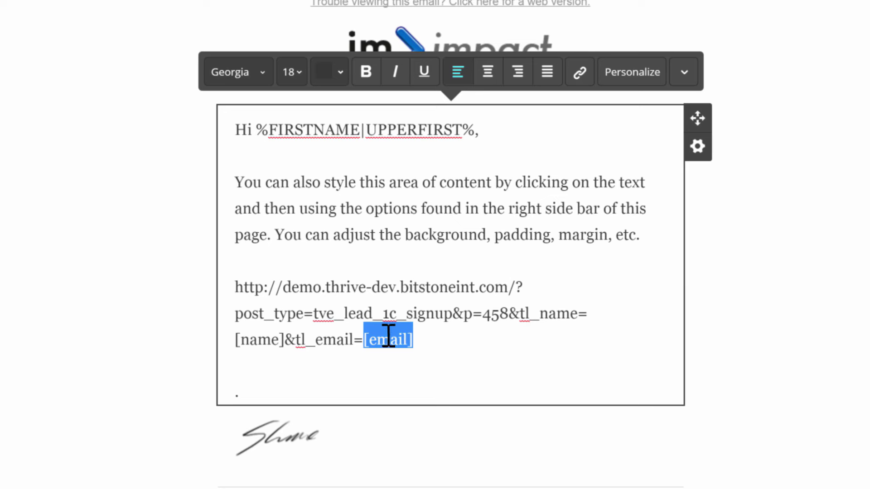
left_click(369, 348)
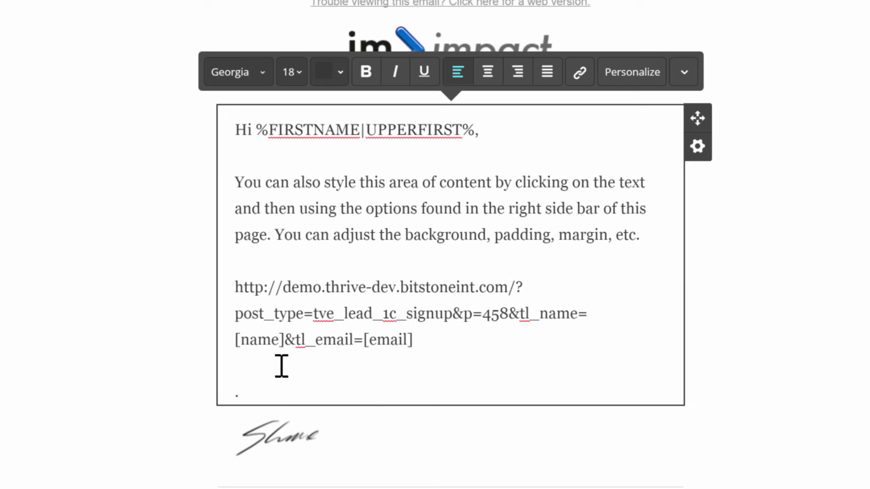
left_click_drag(284, 339, 233, 340)
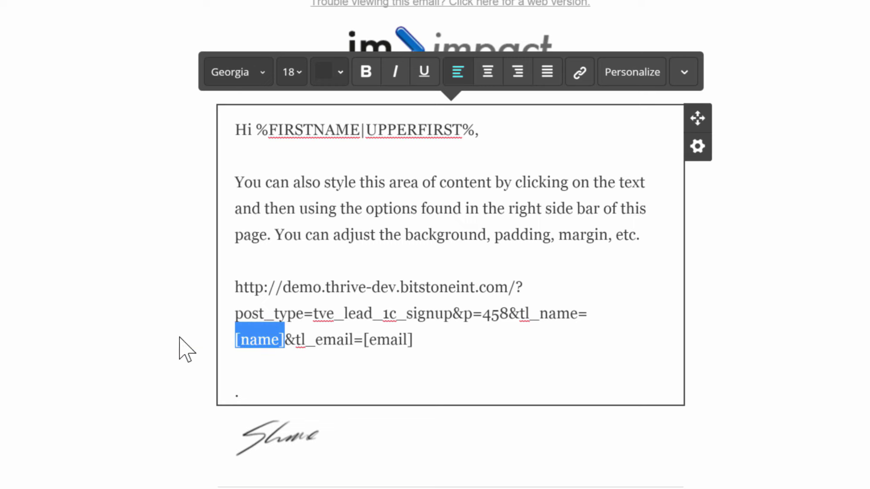
Replace the URL's [name] and [email] placeholders with First Name and Email Address personalization fields.
left_click(641, 83)
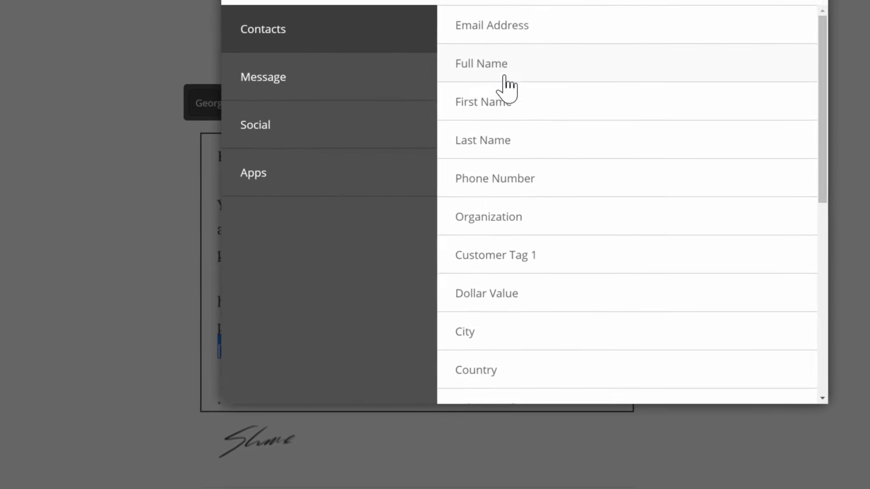
left_click(526, 93)
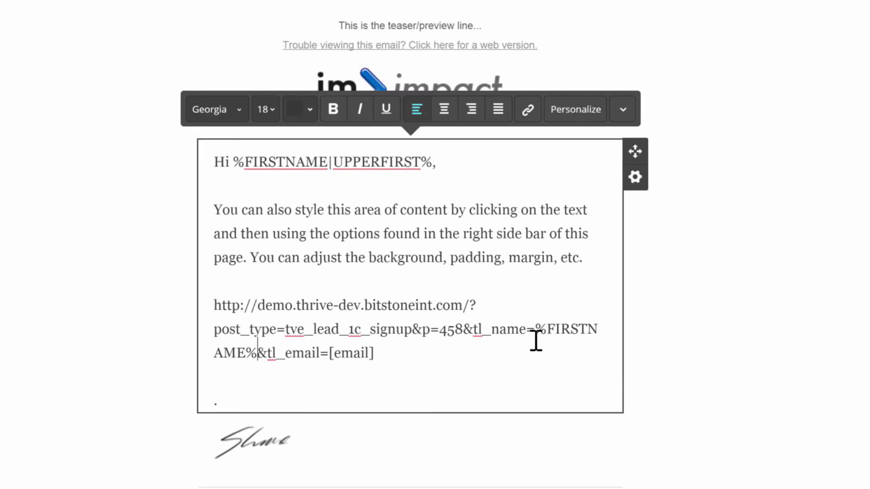
left_click_drag(535, 330, 257, 359)
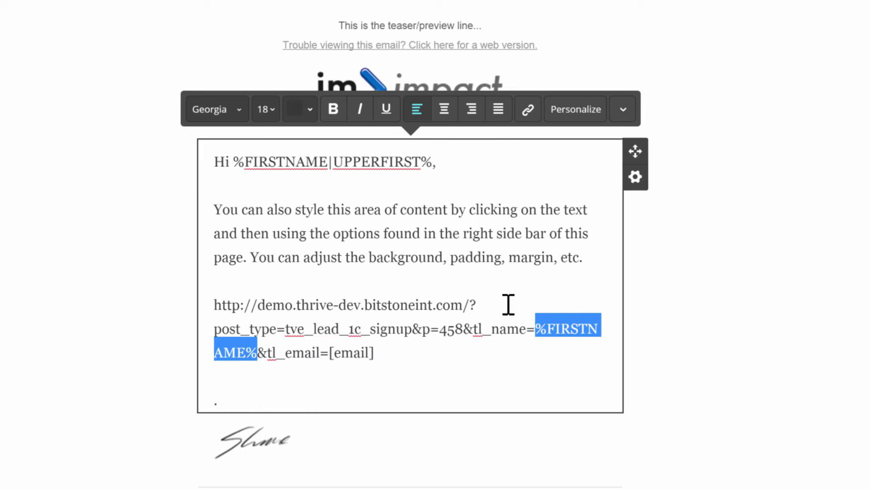
left_click(330, 354)
left_click_drag(330, 354, 375, 352)
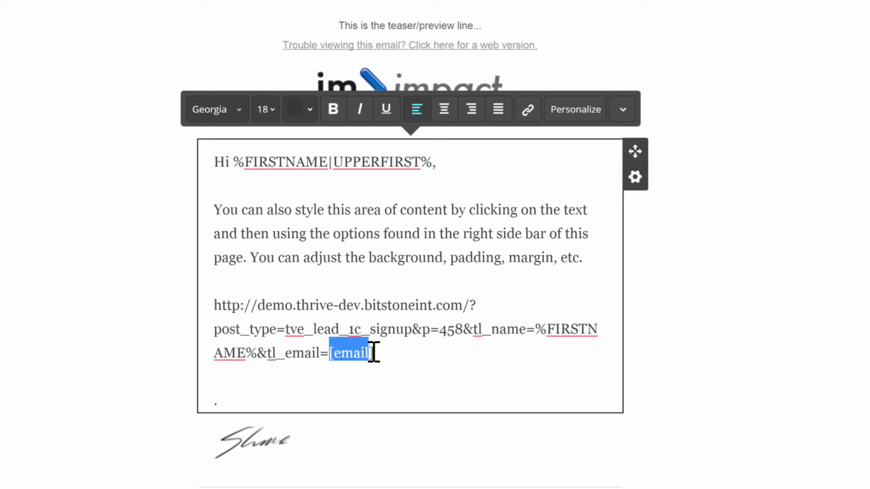
left_click(574, 110)
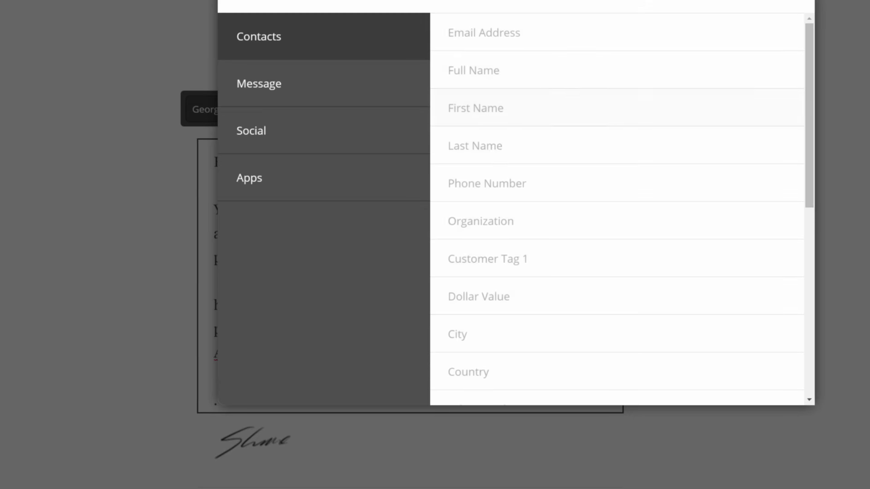
left_click(471, 46)
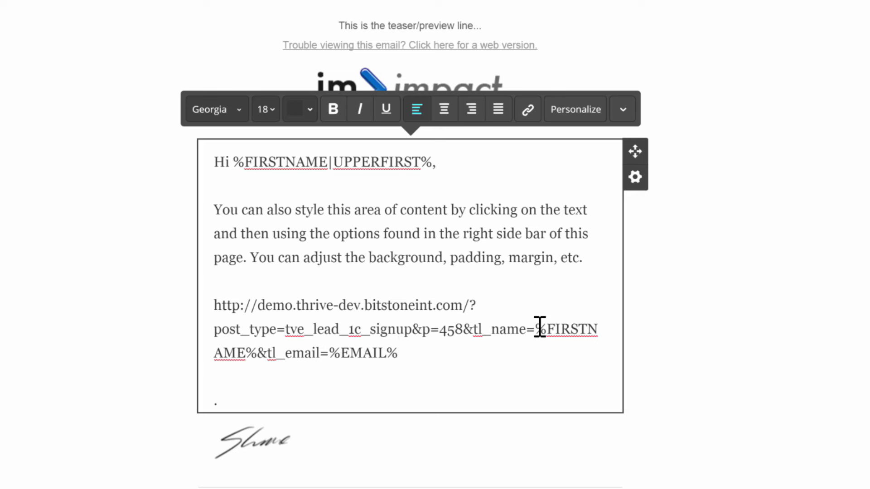
Replace %FIRSTNAME% with '-' so the URL ends tl_name=-&tl_email=%EMAIL%.
left_click_drag(536, 329, 261, 361)
type("-")
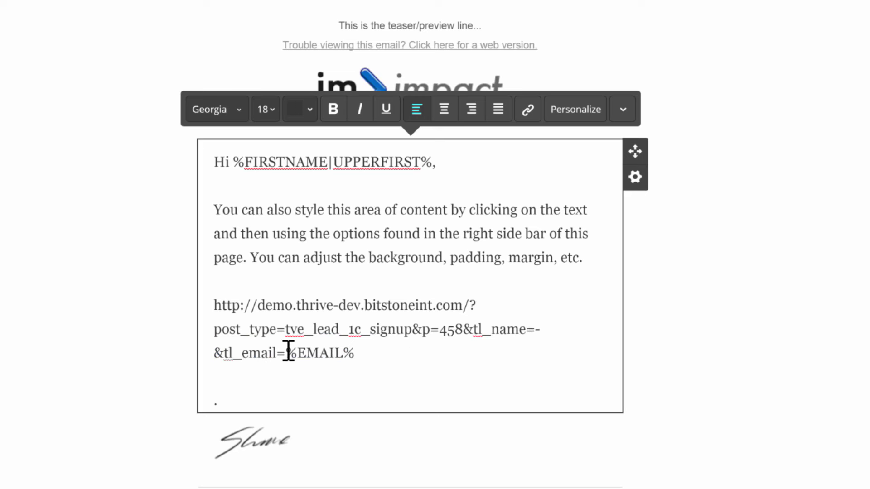
left_click_drag(288, 353, 370, 362)
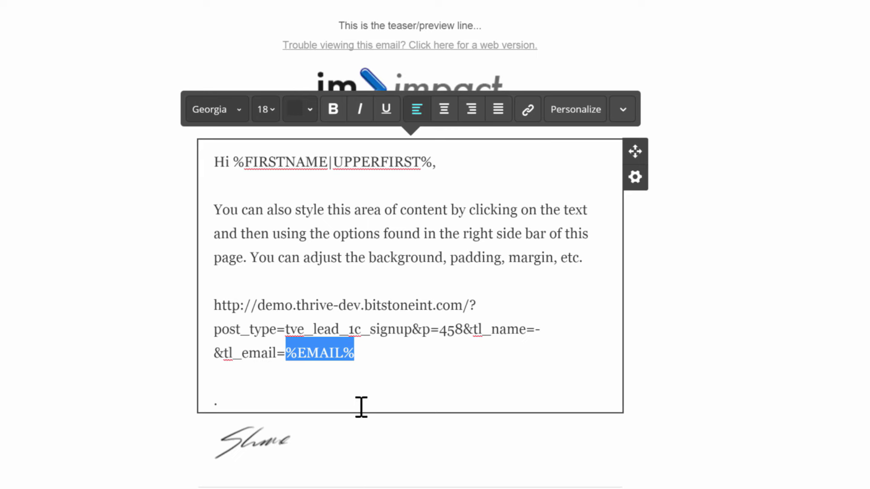
left_click(362, 349)
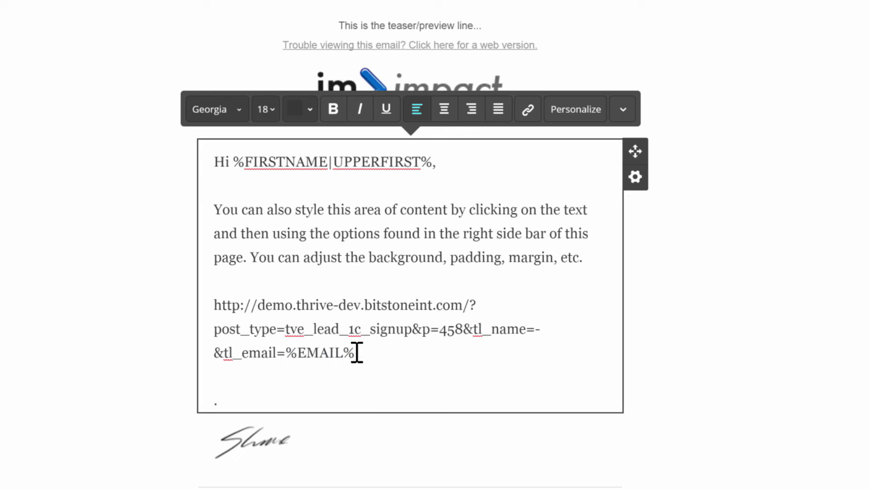
left_click_drag(357, 353, 214, 305)
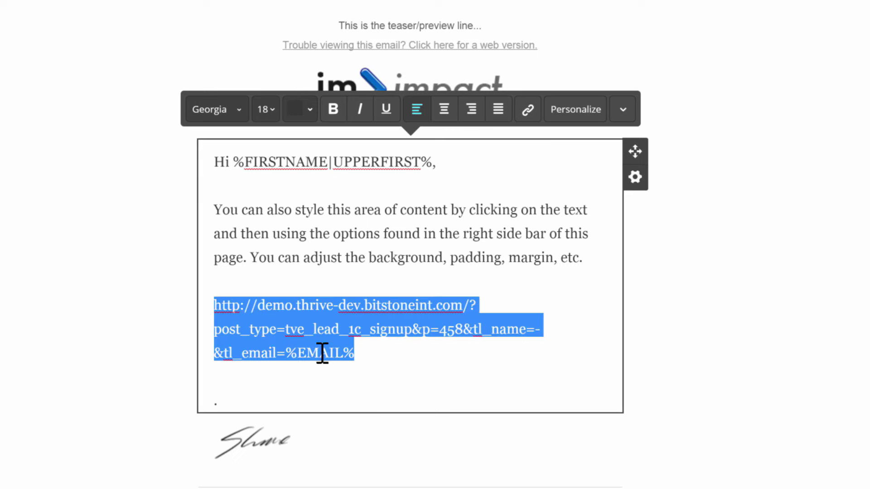
Remove the raw URL and hyperlink 'background, padding, margin, etc' to the signup URL.
key("BackSpace")
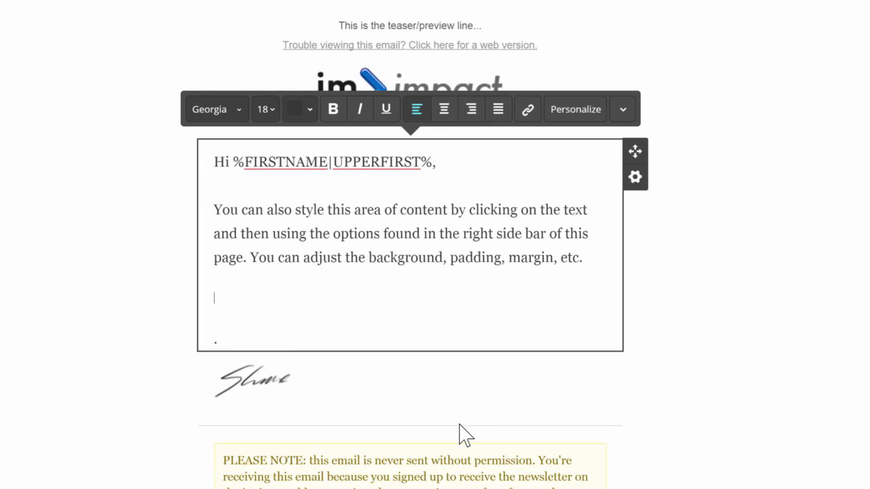
left_click(369, 257)
left_click_drag(369, 257, 580, 258)
left_click(528, 111)
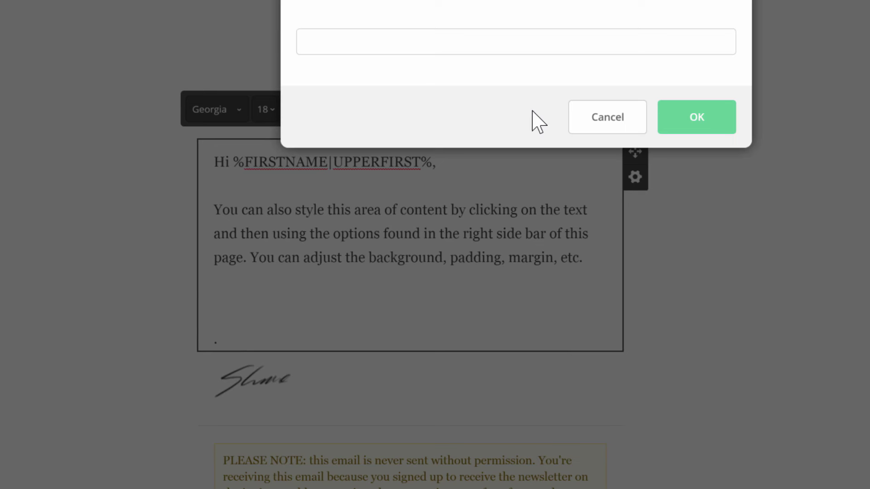
key("ctrl+v")
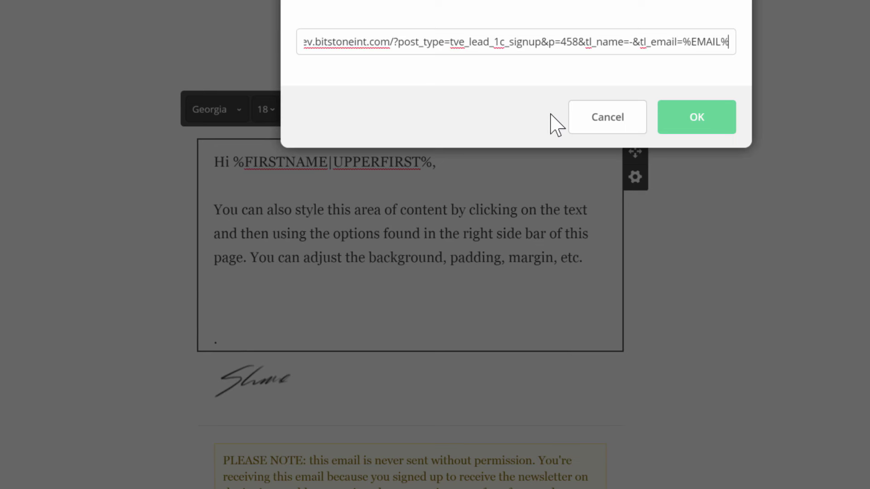
left_click(705, 125)
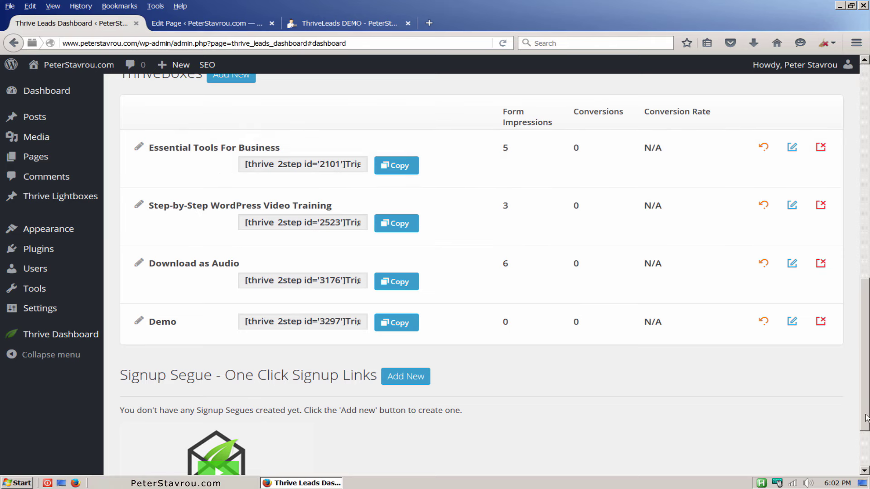
Open Thrive Leads General Settings, where Lazy load forms is set to YES.
left_click_drag(867, 417, 859, 204)
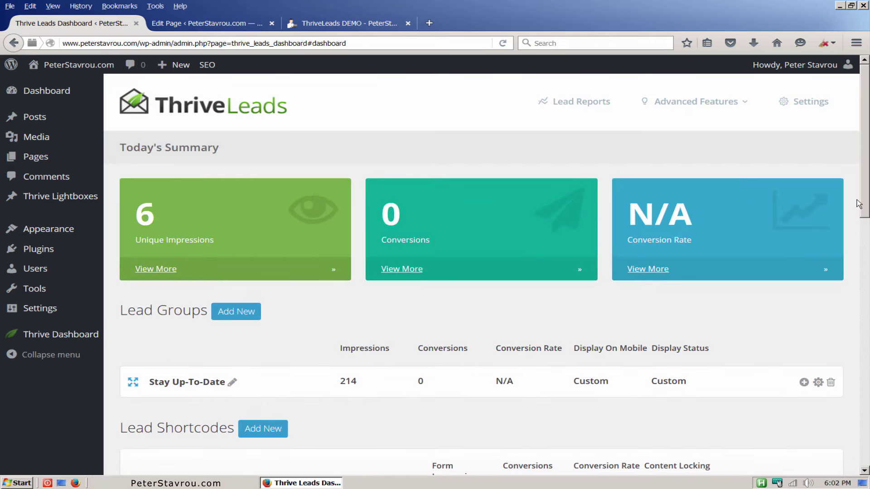
left_click(824, 107)
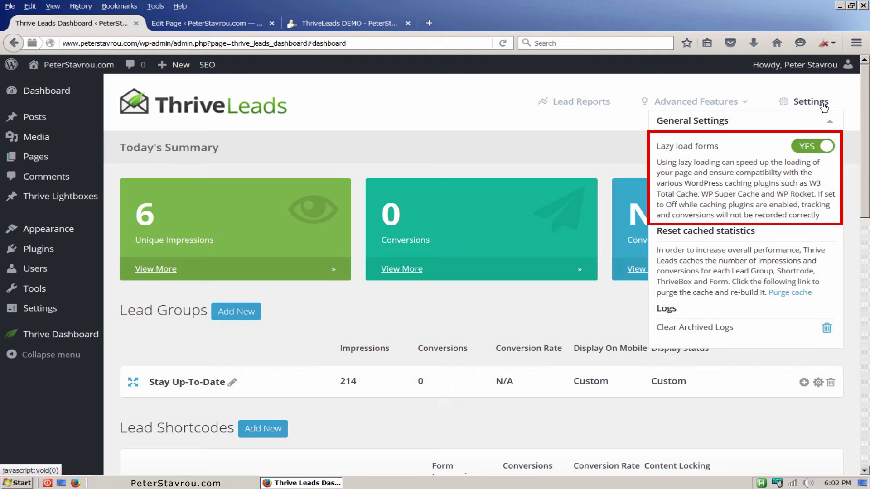
Go to the Asset Delivery page under Advanced Features.
mouse_move(749, 105)
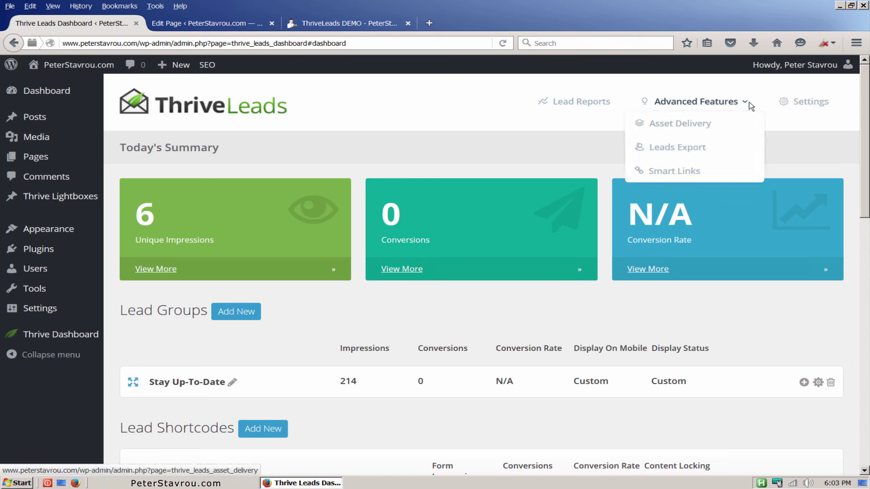
left_click(706, 131)
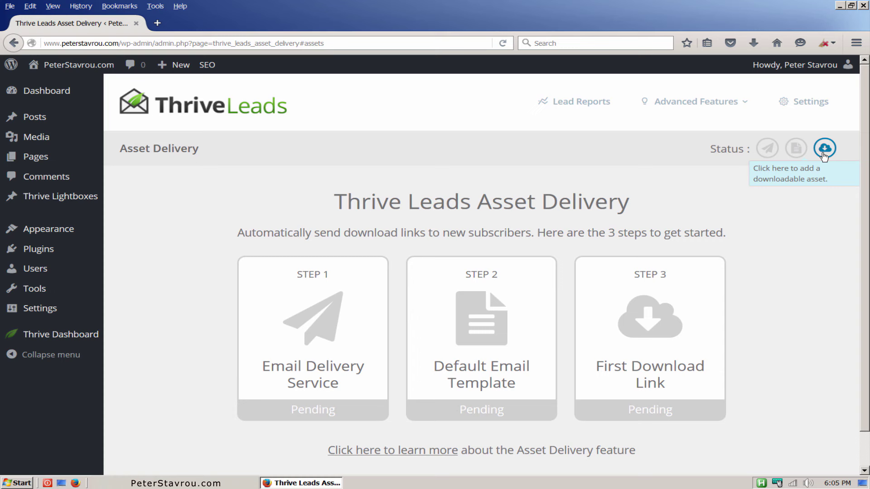
Open the SmartLinks link builder from Advanced Features.
mouse_move(743, 105)
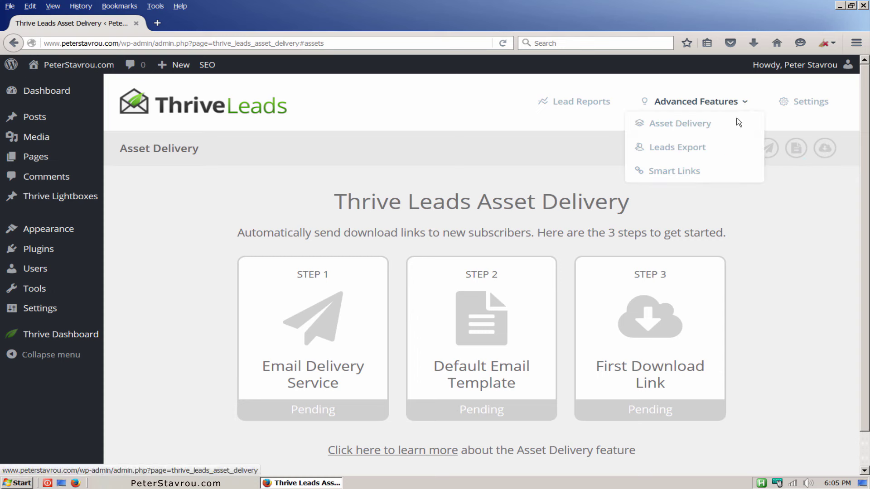
left_click(717, 172)
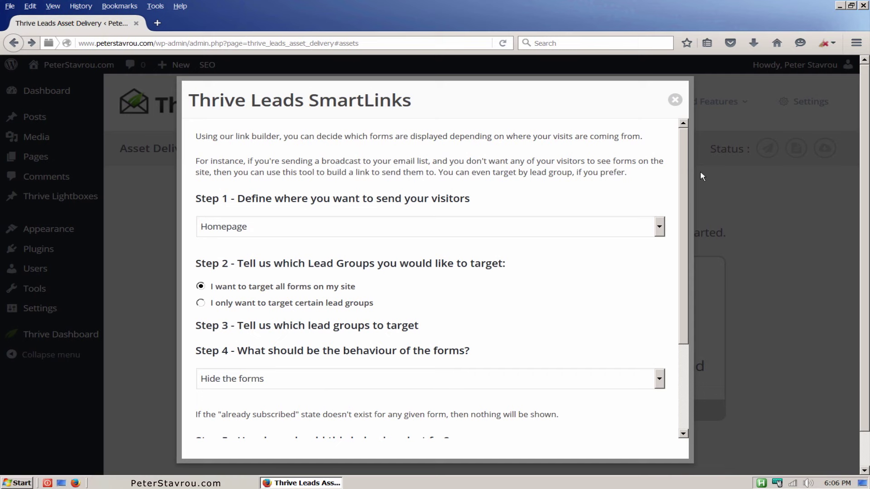
Review SmartLinks options, keeping Homepage, Hide the forms and Only once, then close the builder.
left_click(664, 229)
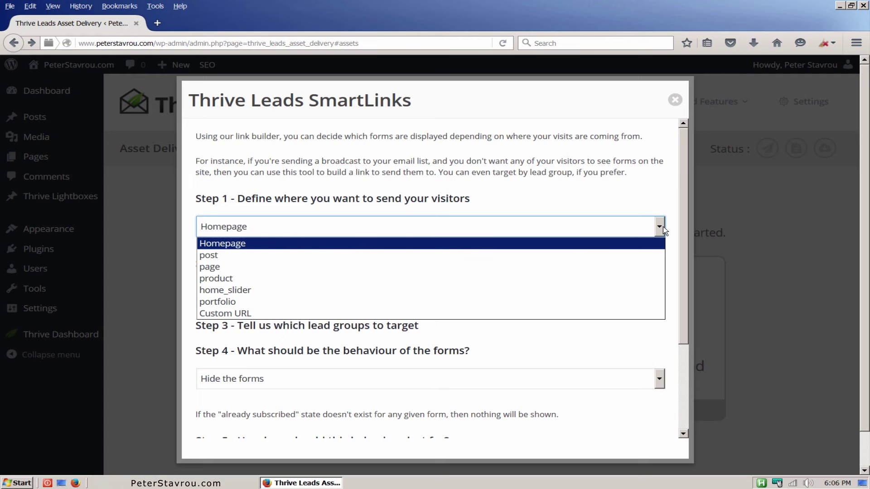
left_click(663, 231)
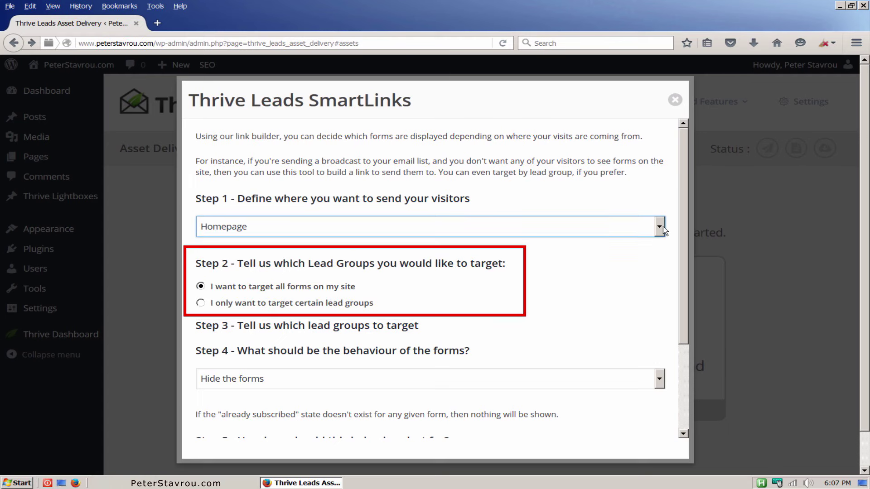
scroll(691, 292, "down", 5)
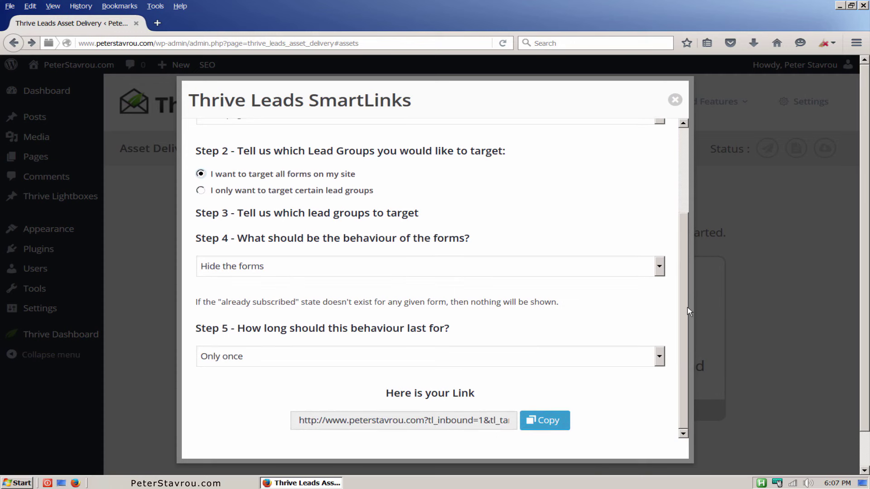
left_click(659, 268)
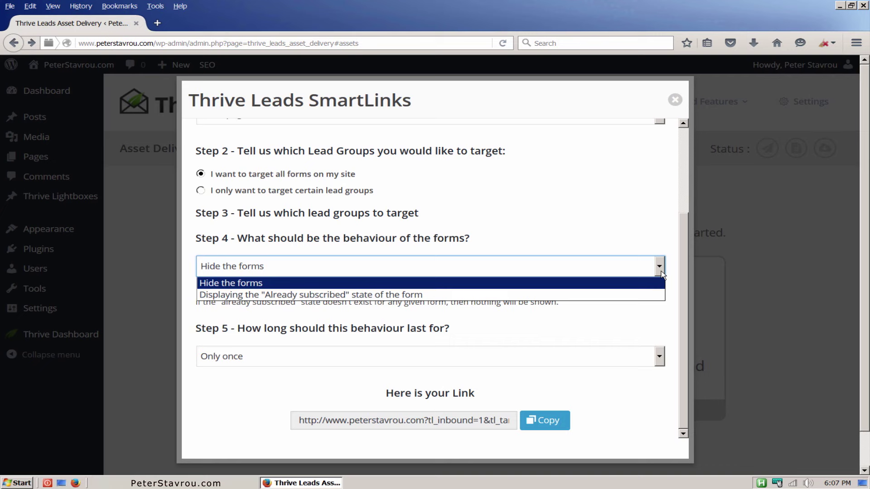
left_click(661, 275)
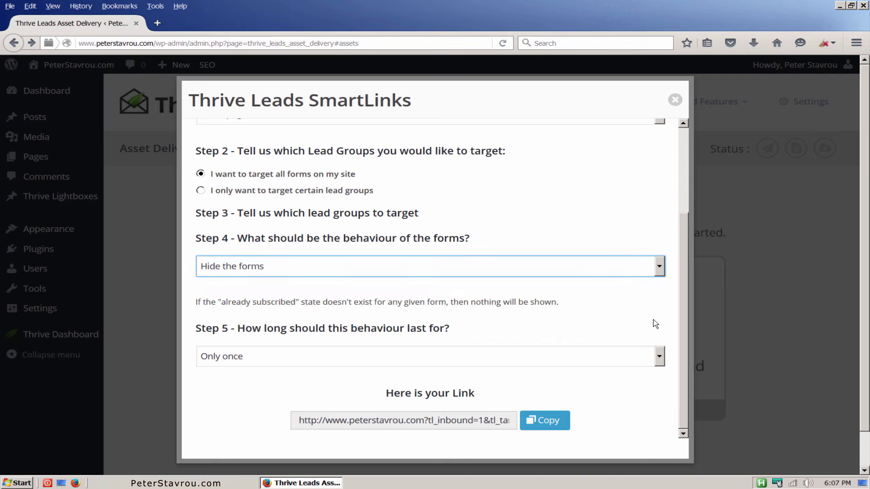
left_click(659, 357)
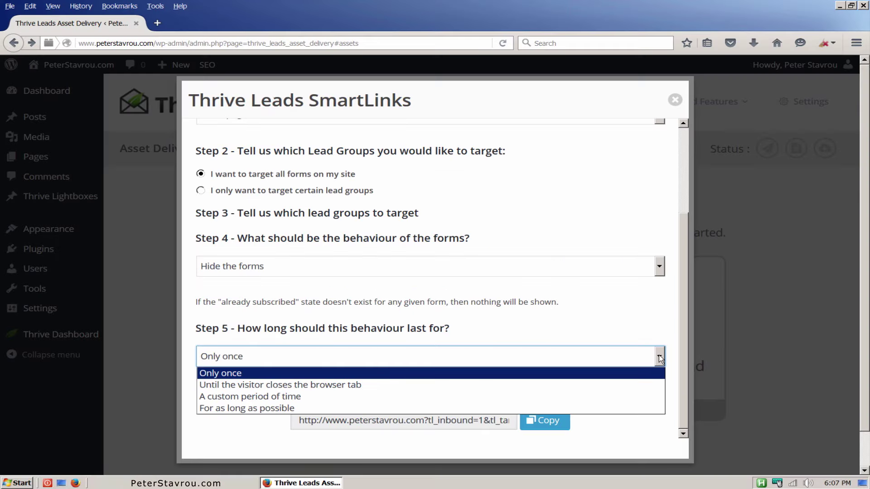
left_click(659, 359)
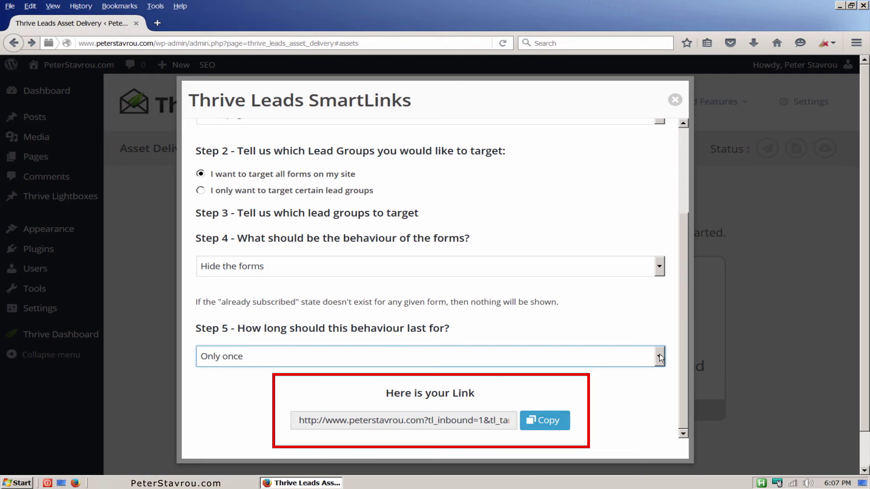
left_click(675, 100)
mouse_move(676, 103)
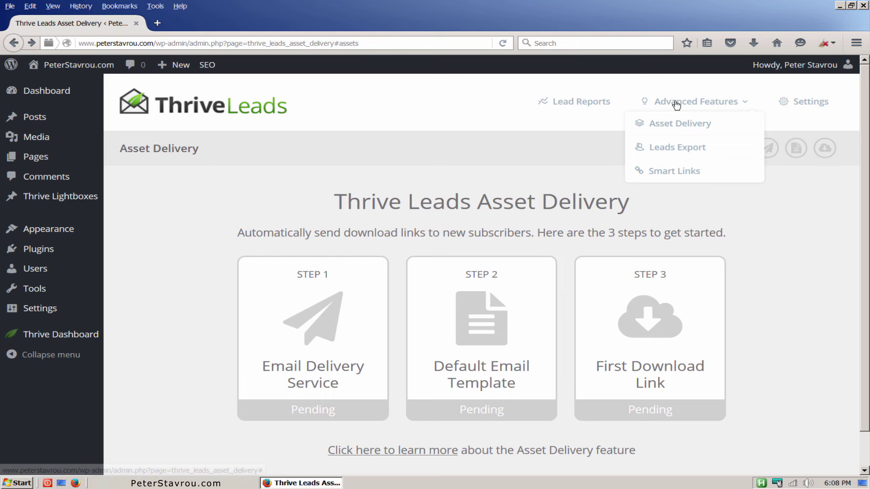
Open Lead Reports and review the report type, date interval, source (All) and graph interval (Daily) options unchanged.
left_click(605, 112)
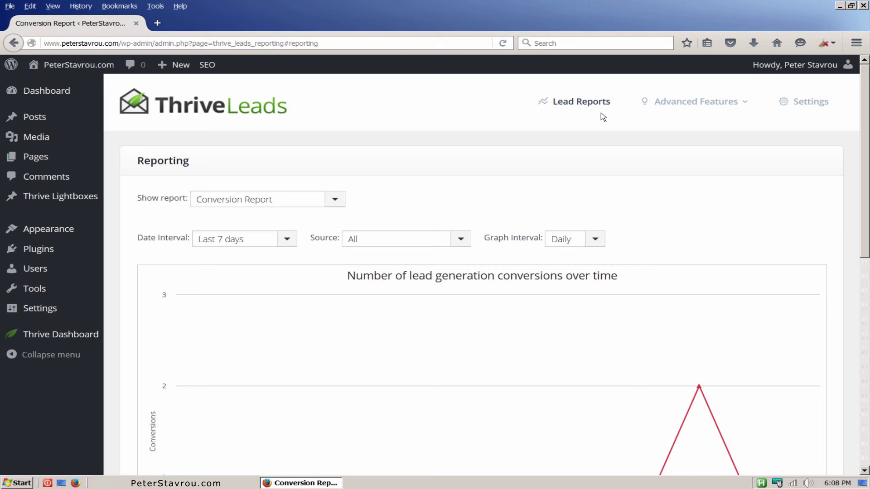
left_click(339, 202)
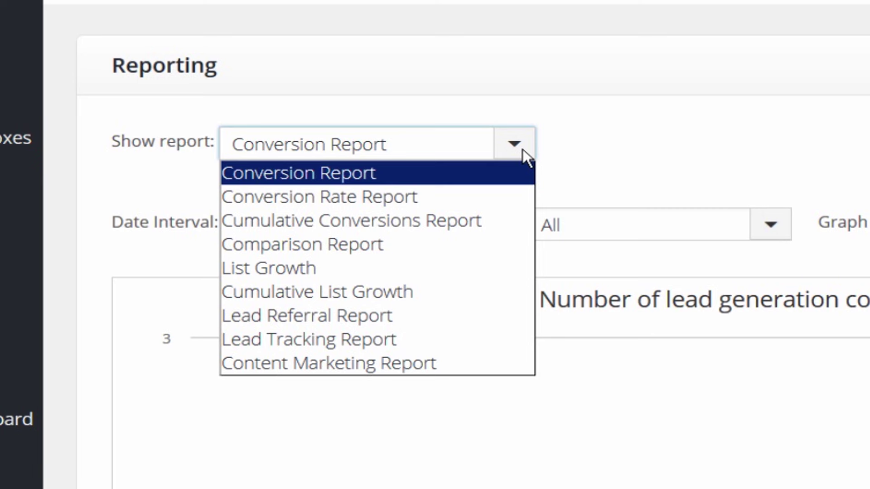
left_click(523, 149)
left_click(420, 231)
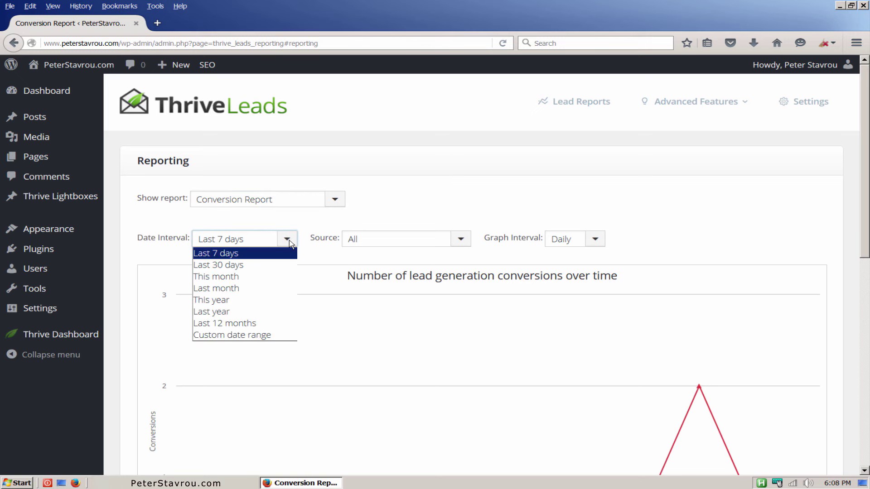
left_click(357, 243)
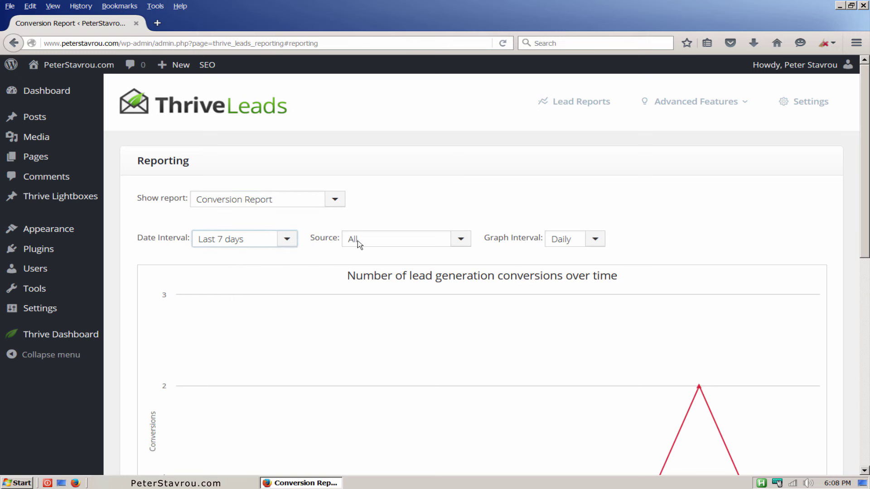
left_click(467, 244)
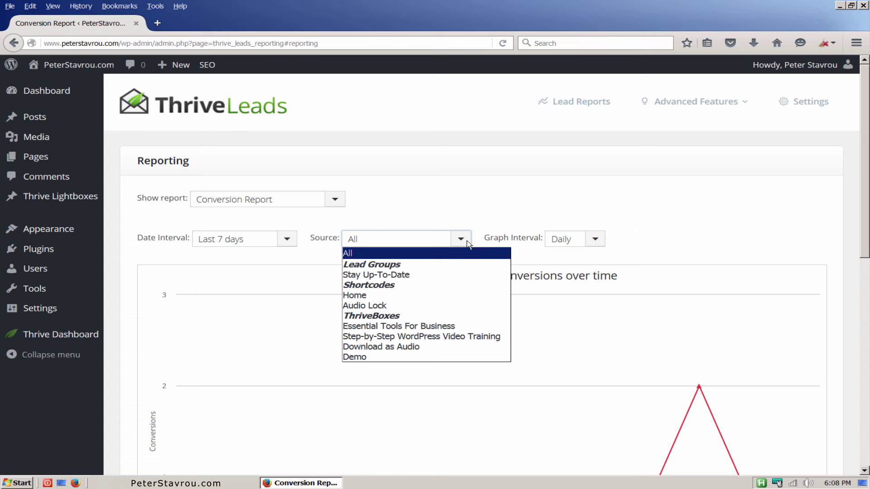
left_click(593, 240)
left_click(598, 243)
left_click(716, 231)
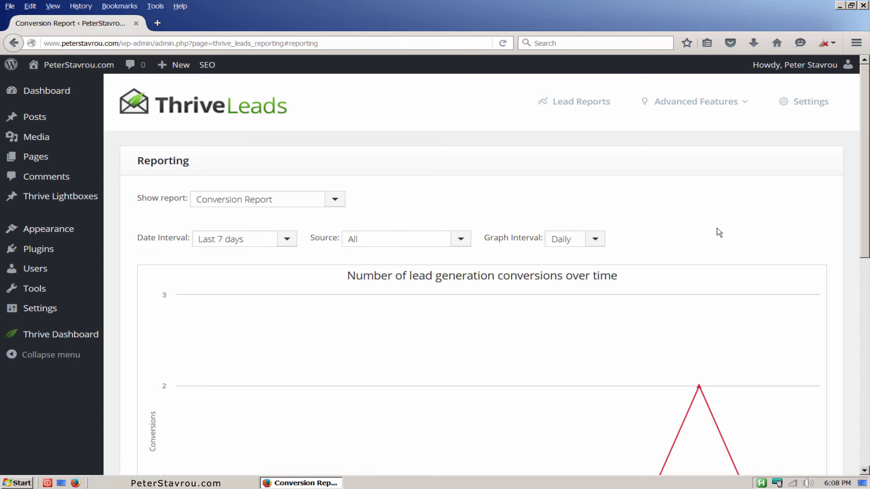
Scroll down to the records table listing two Audio Lock conversions from 04 Feb 2016.
scroll(856, 192, "down", 3)
scroll(854, 229, "down", 1)
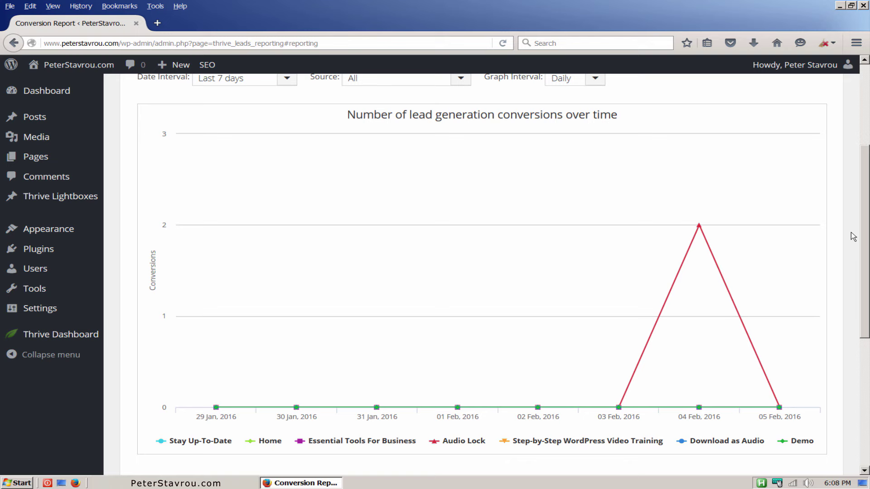
left_click_drag(864, 237, 865, 360)
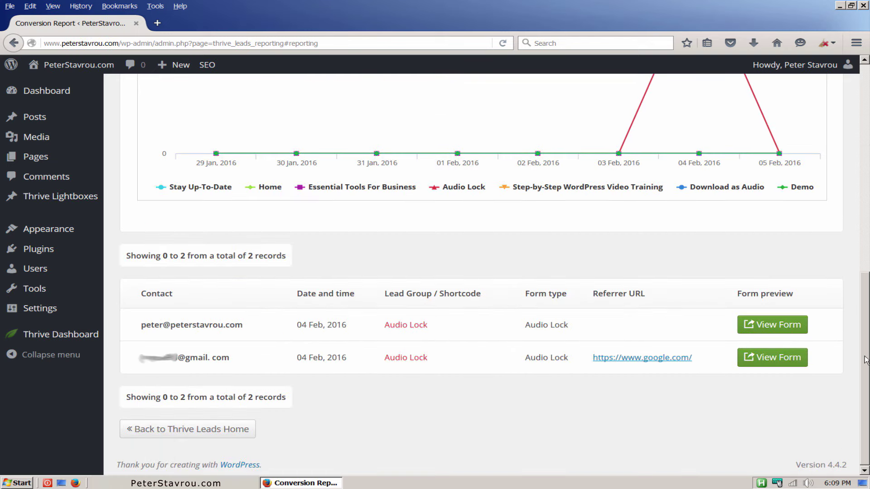